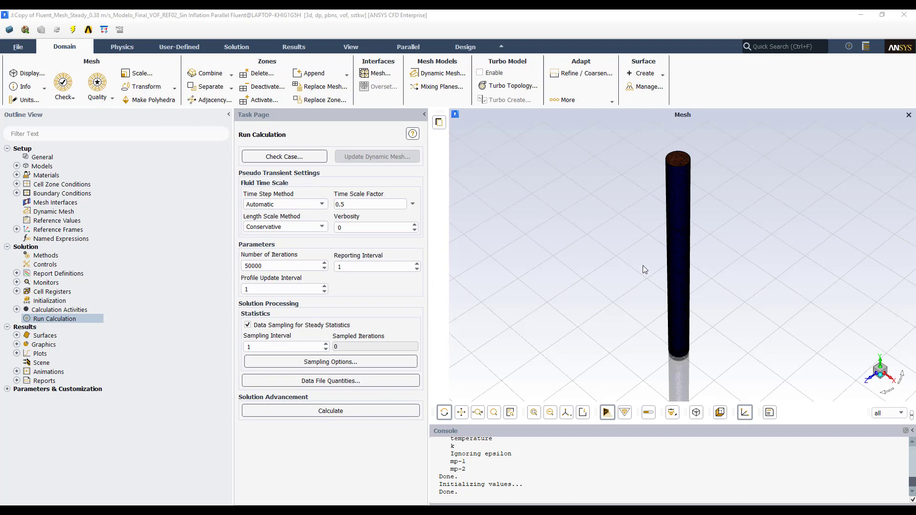
# Review the general solver setup and examine the Volume of Fluid model options in the Multiphase Model settings.
pyautogui.click(12, 167)
pyautogui.click(16, 166)
pyautogui.click(33, 162)
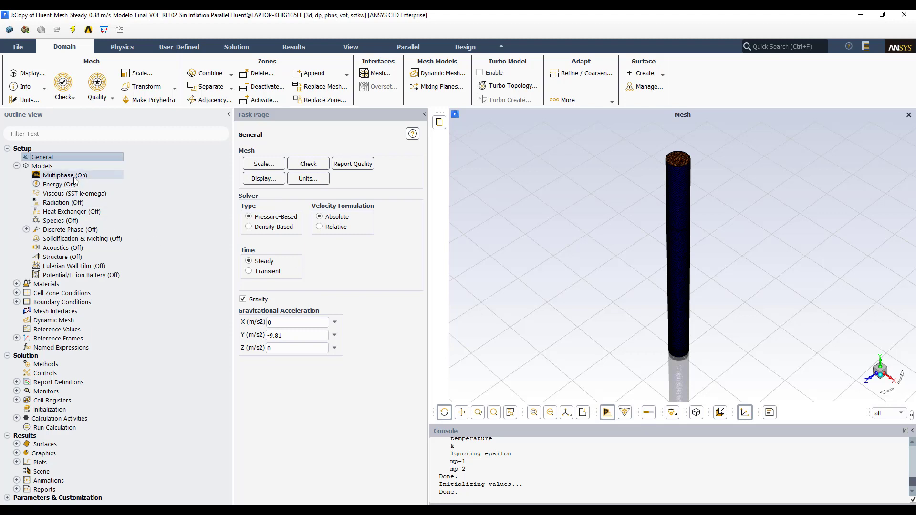
pyautogui.doubleClick(67, 176)
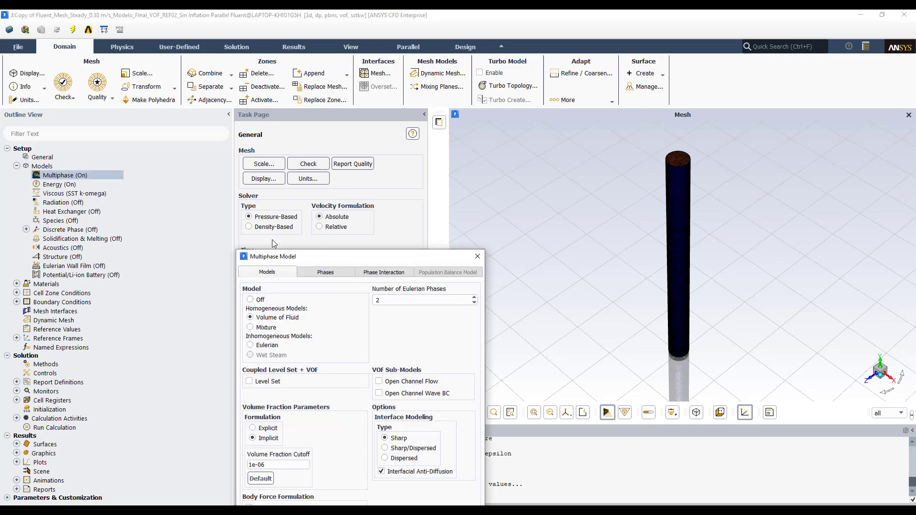
pyautogui.moveTo(329, 255); pyautogui.dragTo(283, 123)
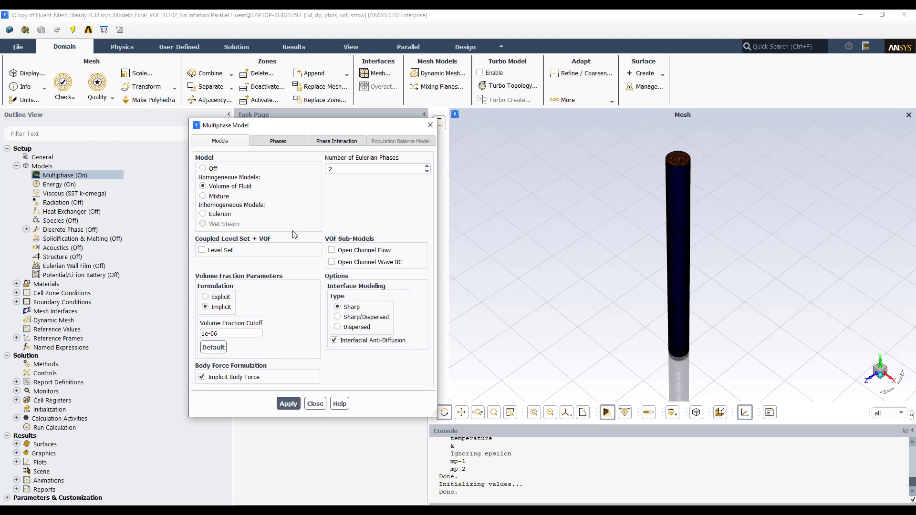
# Examine the water and air phase definitions, their surface tension force setup, and the heat and mass transfer mechanisms.
pyautogui.click(278, 141)
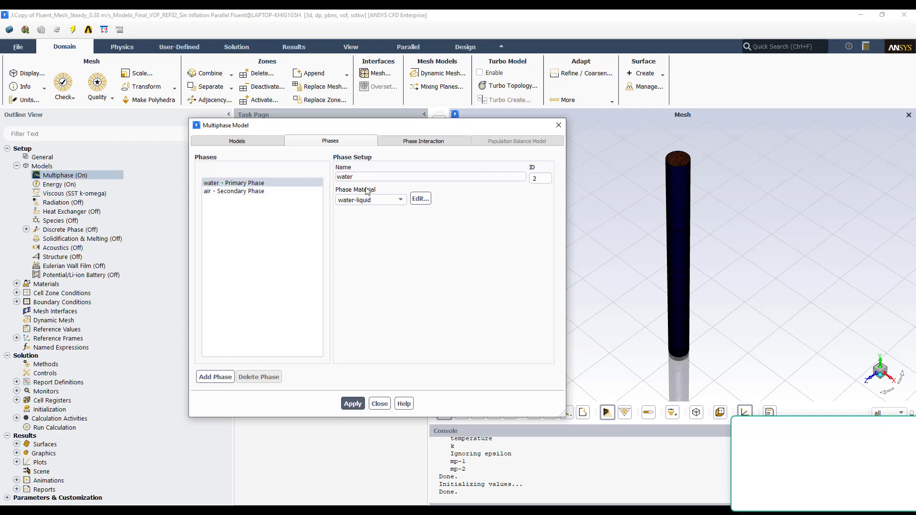
pyautogui.click(249, 191)
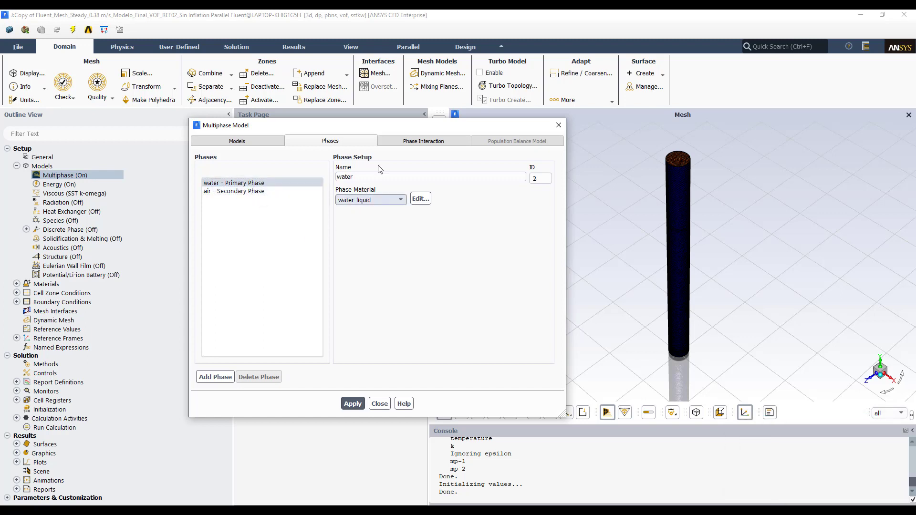
pyautogui.click(423, 143)
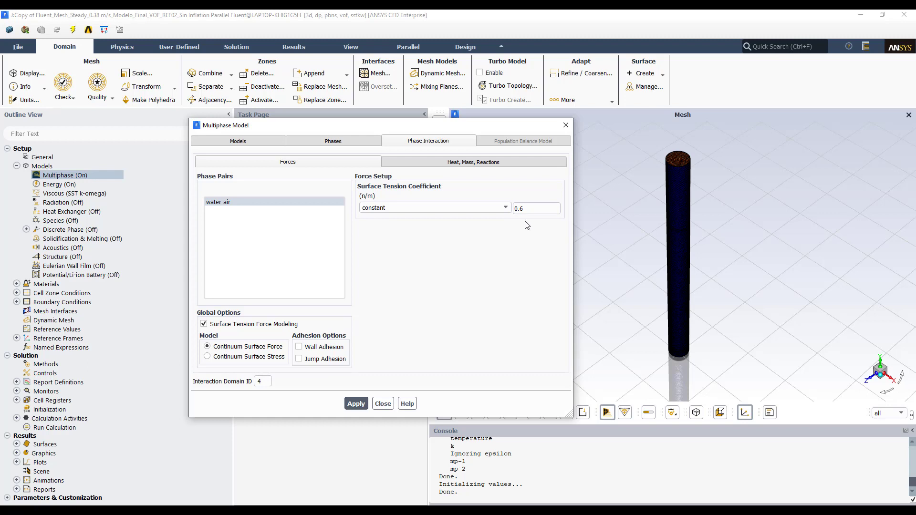
pyautogui.doubleClick(524, 209)
pyautogui.click(509, 236)
pyautogui.click(476, 163)
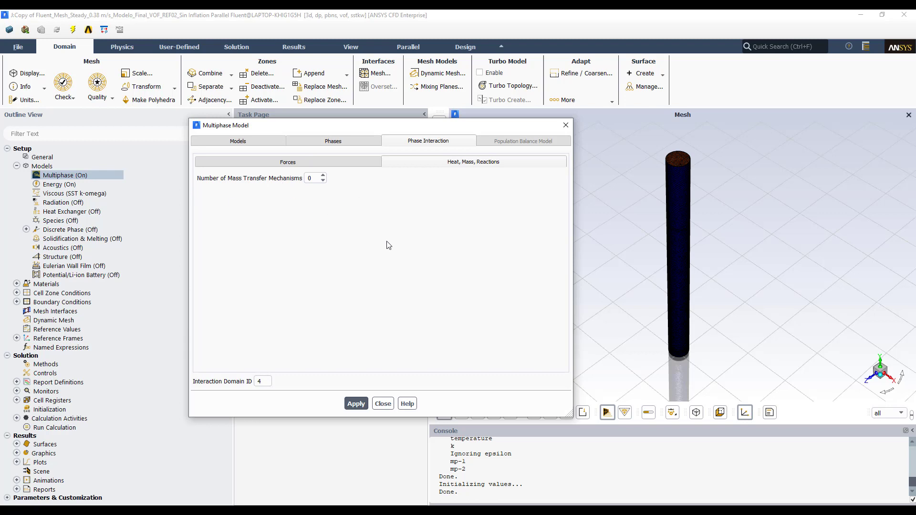
pyautogui.click(310, 162)
# Recheck the phase and model definitions, apply the multiphase settings, and close the Multiphase Model setup.
pyautogui.click(331, 141)
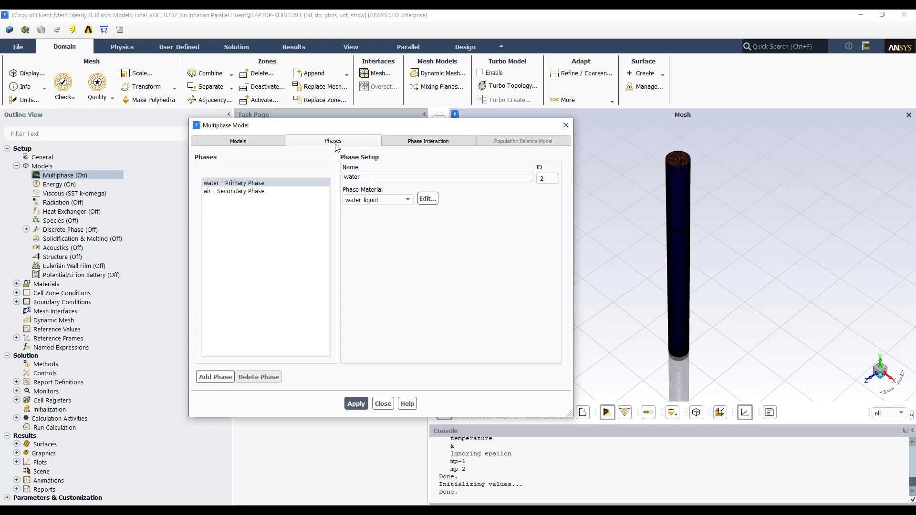
pyautogui.click(252, 141)
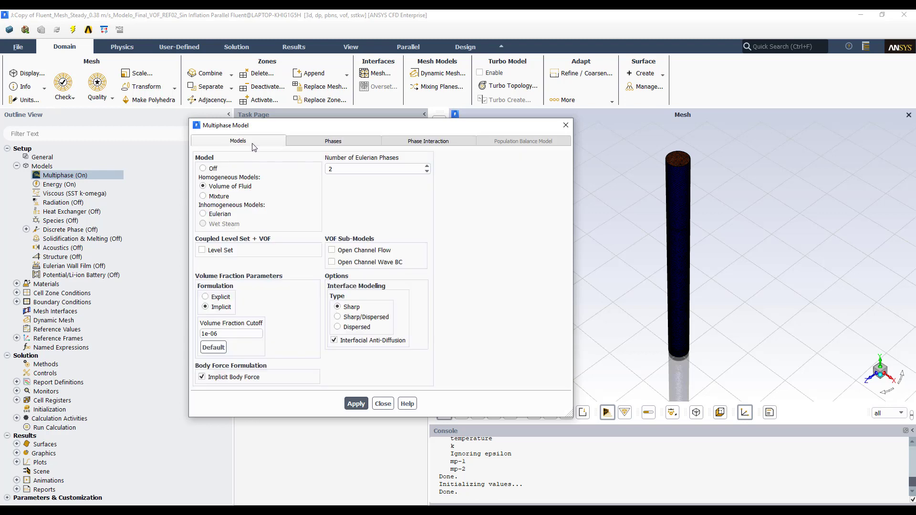
pyautogui.click(355, 404)
pyautogui.click(382, 404)
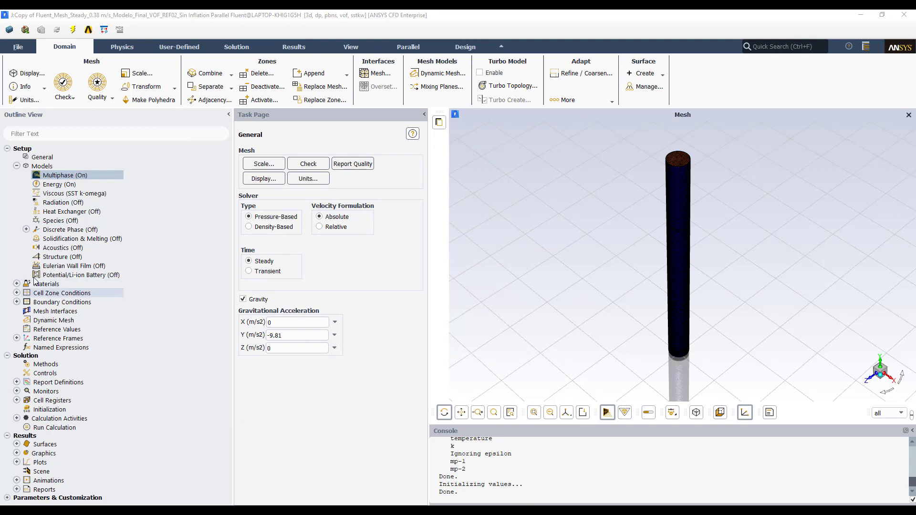
pyautogui.click(17, 166)
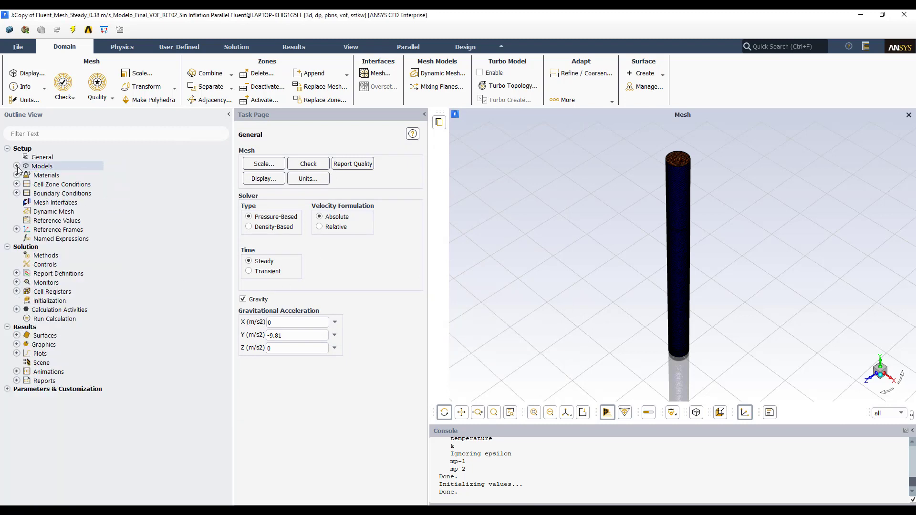
# Examine the mixture momentum and thermal conditions of the sparger:1 velocity inlet.
pyautogui.click(17, 194)
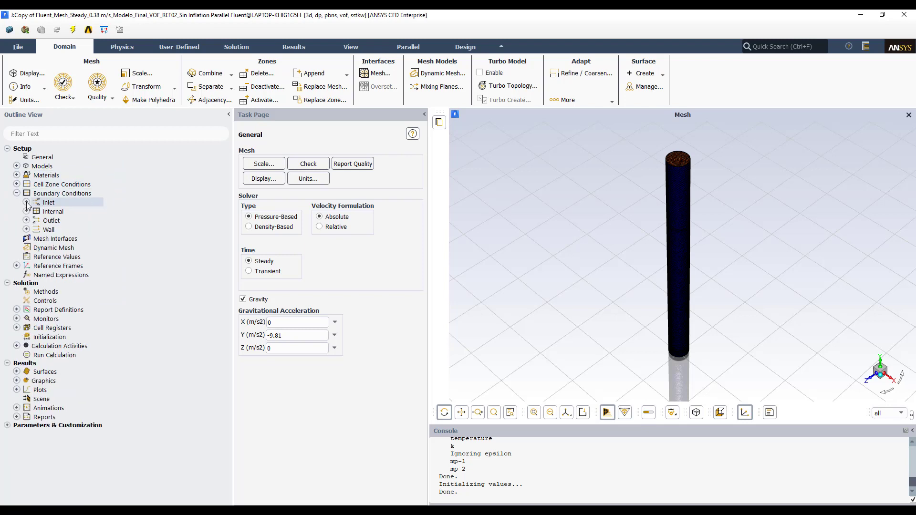
pyautogui.click(26, 202)
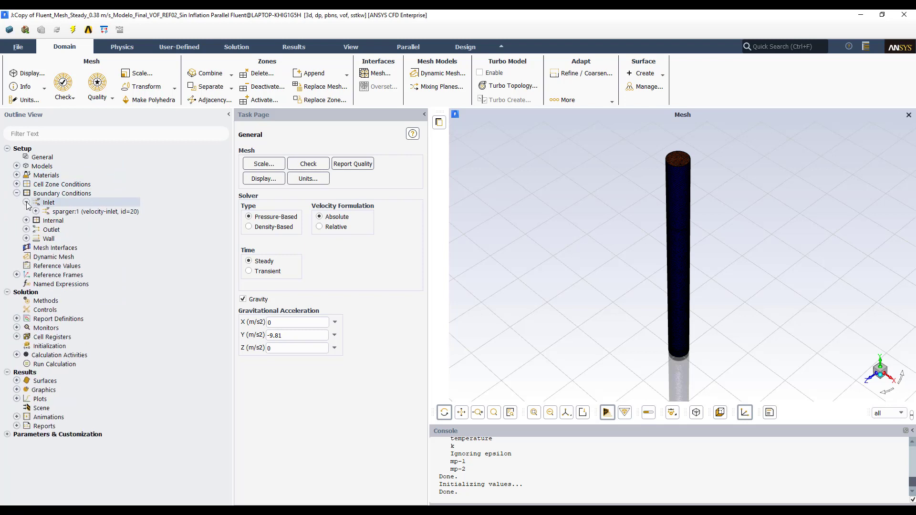
pyautogui.doubleClick(59, 211)
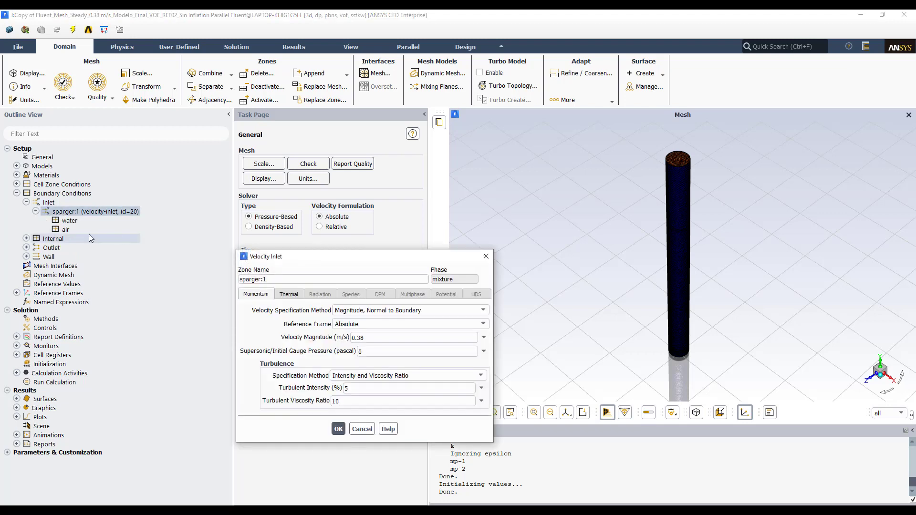
pyautogui.click(349, 278)
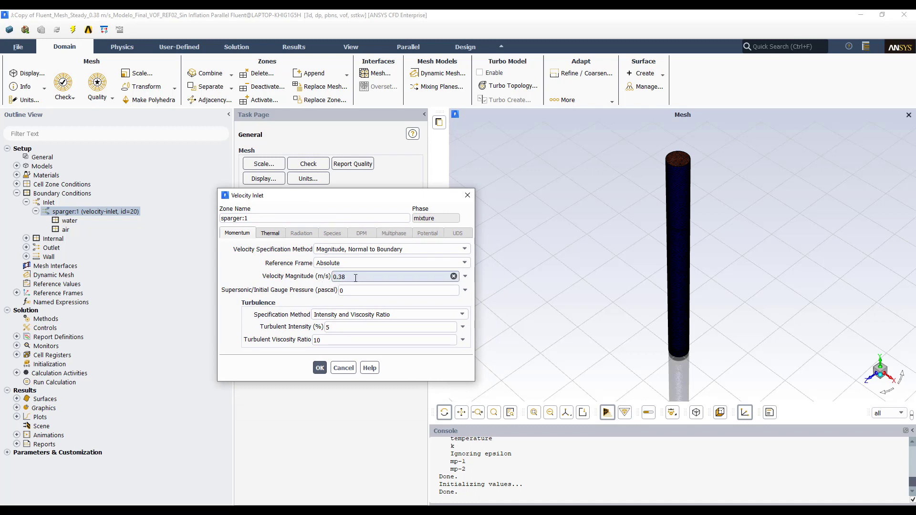
pyautogui.click(280, 237)
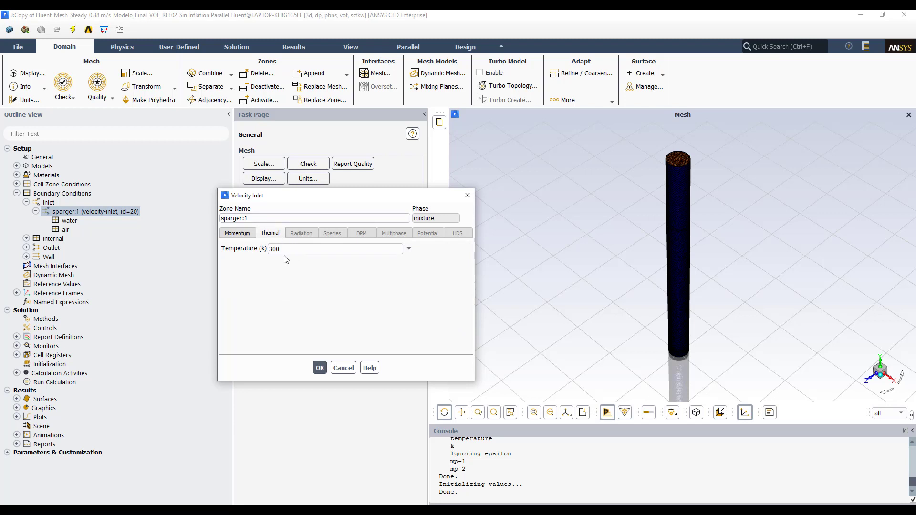
pyautogui.click(245, 234)
pyautogui.moveTo(367, 205); pyautogui.dragTo(396, 219)
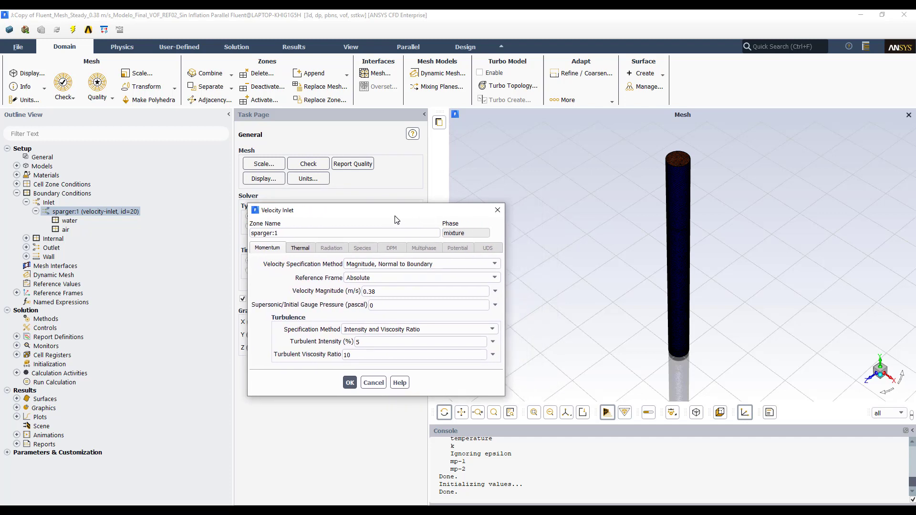
pyautogui.click(301, 248)
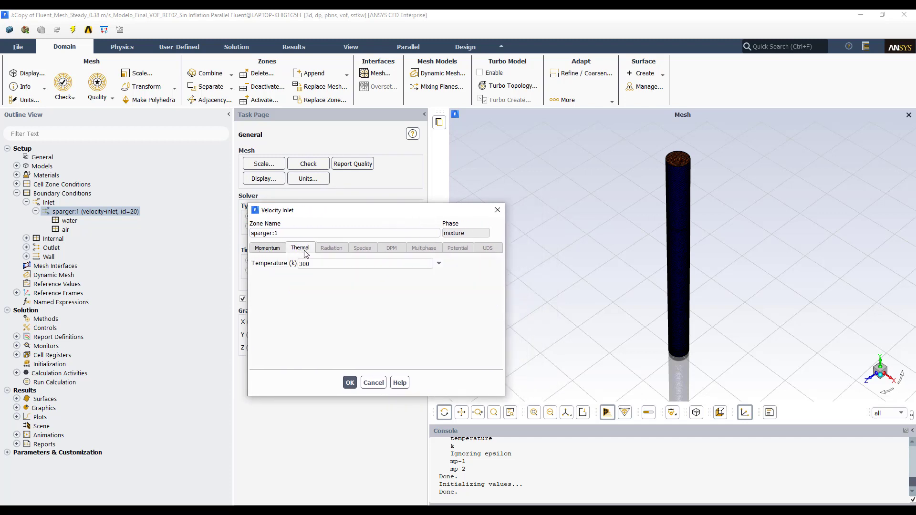
pyautogui.click(268, 249)
pyautogui.click(496, 210)
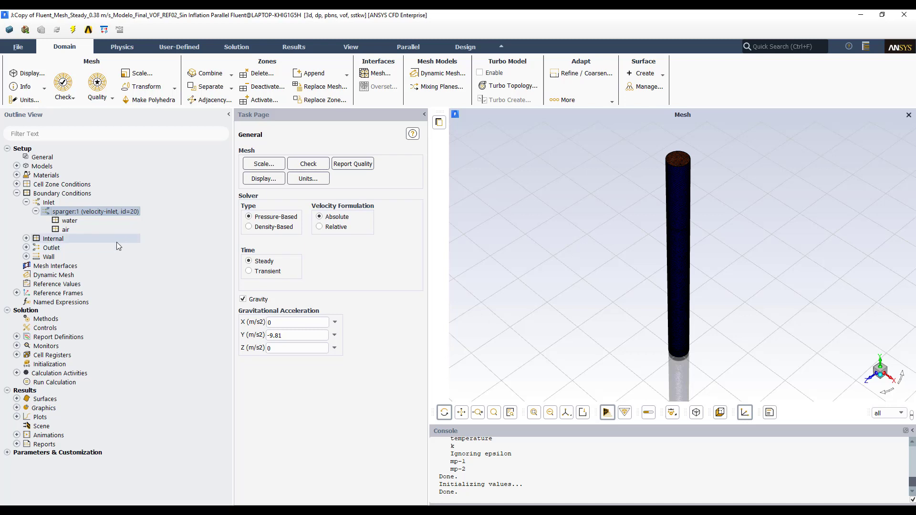
# Check the water phase conditions and the air phase volume fraction at the sparger:1 velocity inlet.
pyautogui.click(82, 223)
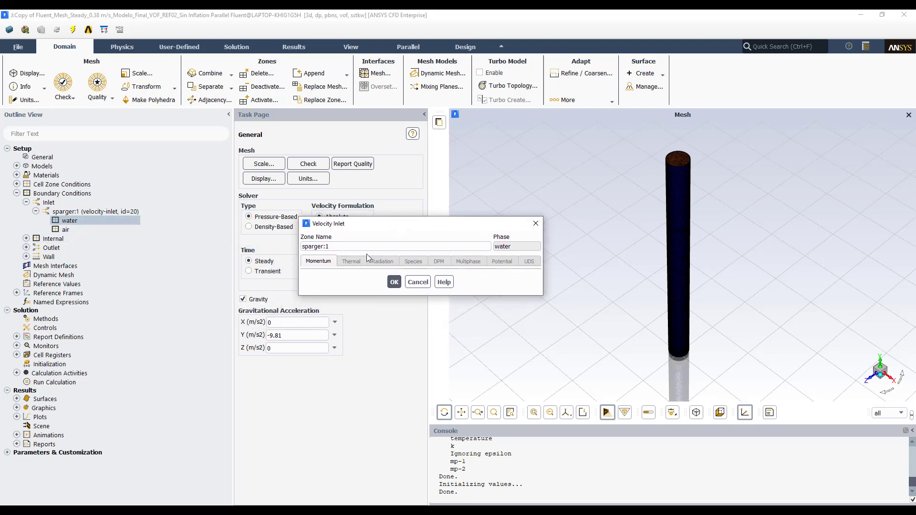
pyautogui.click(536, 225)
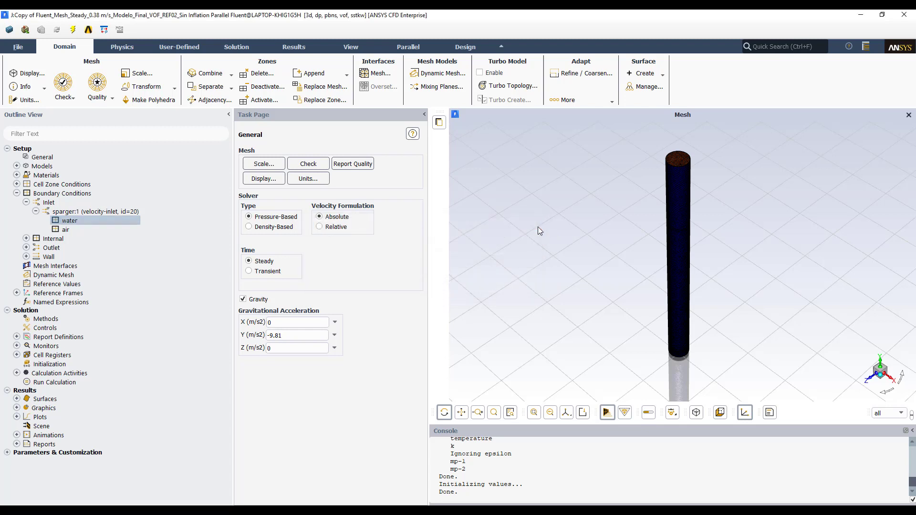
pyautogui.click(70, 231)
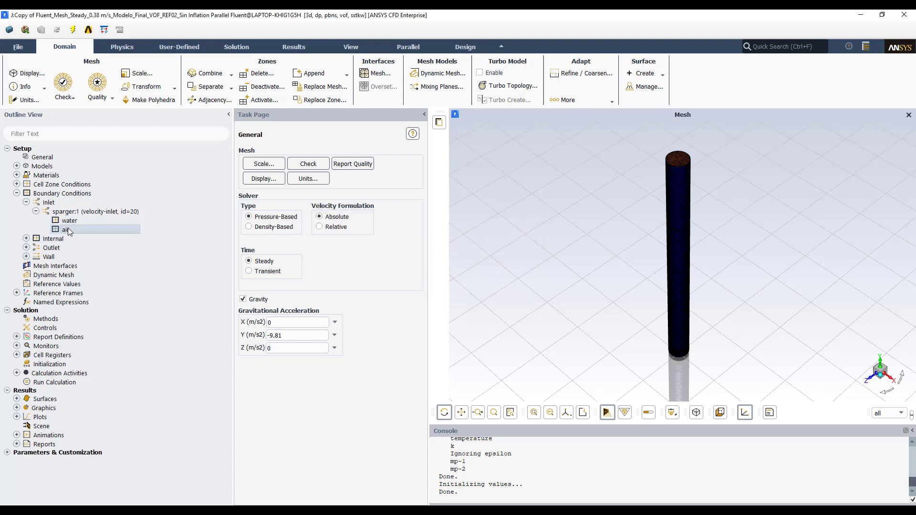
pyautogui.doubleClick(69, 231)
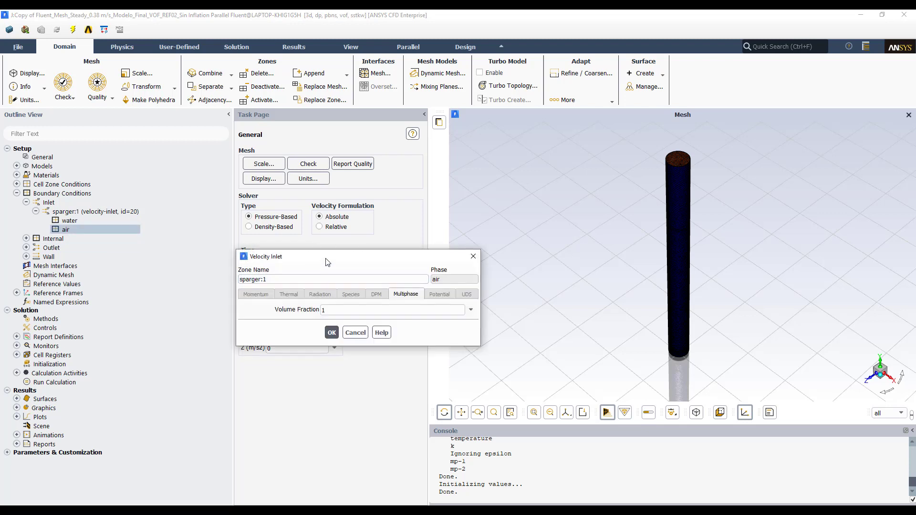
pyautogui.moveTo(328, 262); pyautogui.dragTo(399, 255)
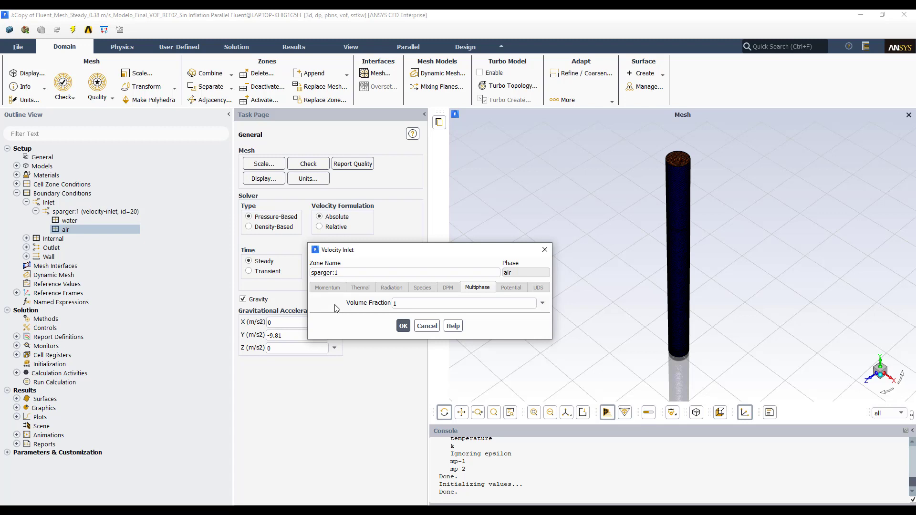
pyautogui.click(403, 326)
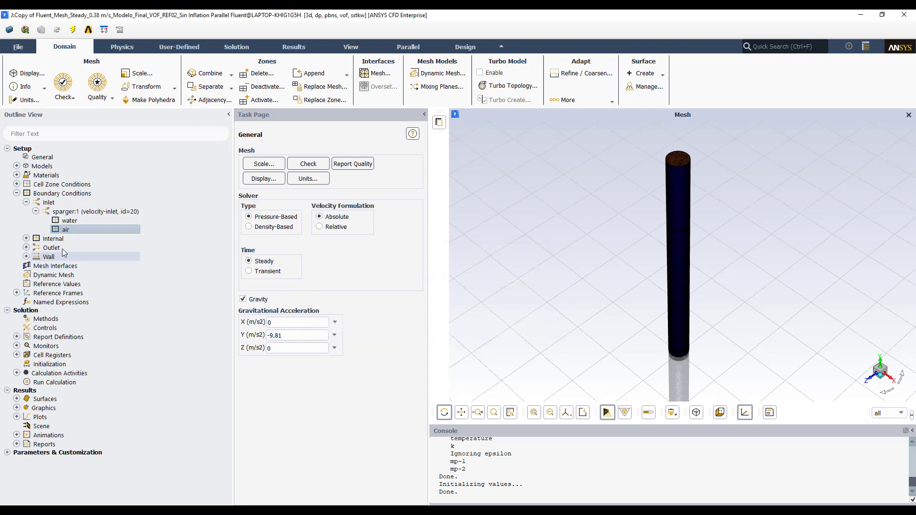
# Look through the phases of the interior zone in the internal boundary conditions.
pyautogui.click(27, 239)
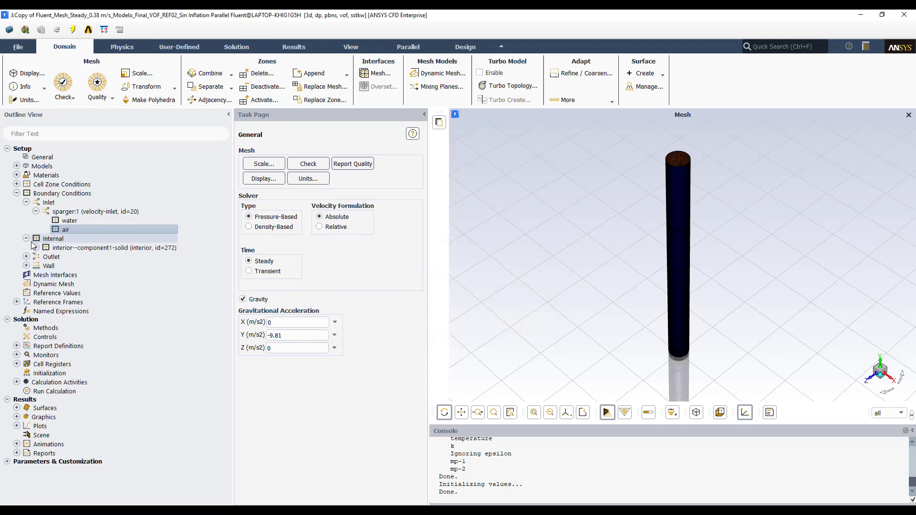
pyautogui.click(36, 247)
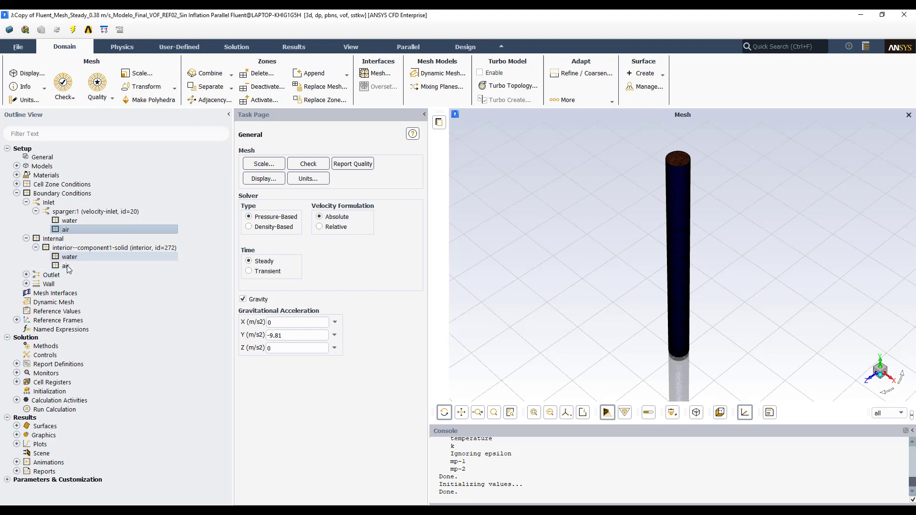
pyautogui.click(26, 239)
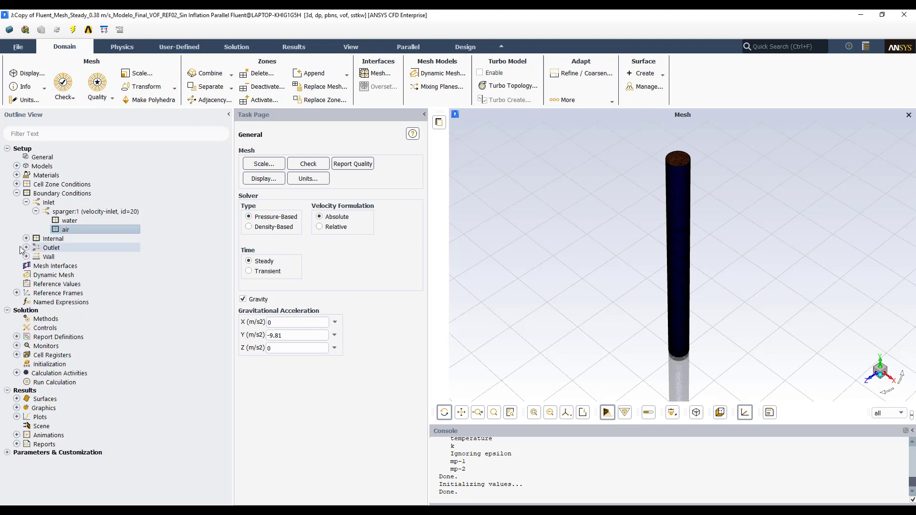
# Check the water phase conditions and the mixture momentum conditions of the pressure outlet.
pyautogui.click(26, 247)
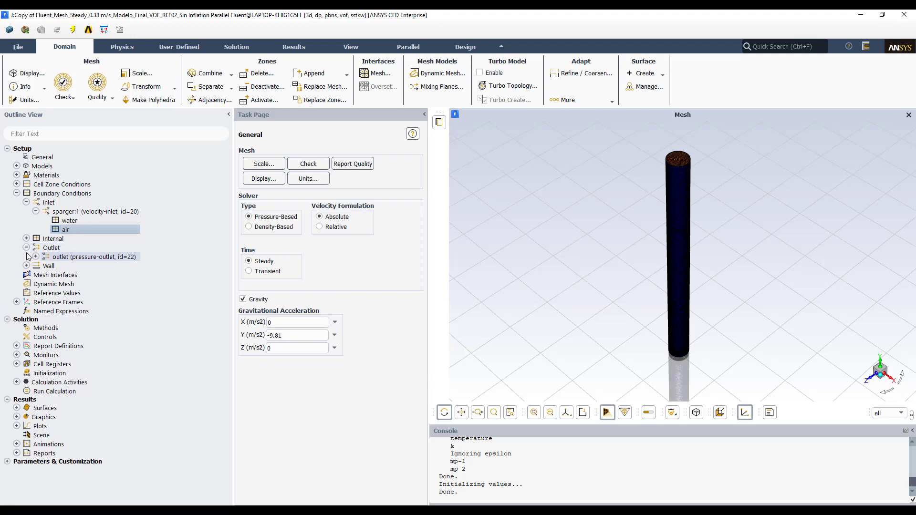
pyautogui.click(35, 257)
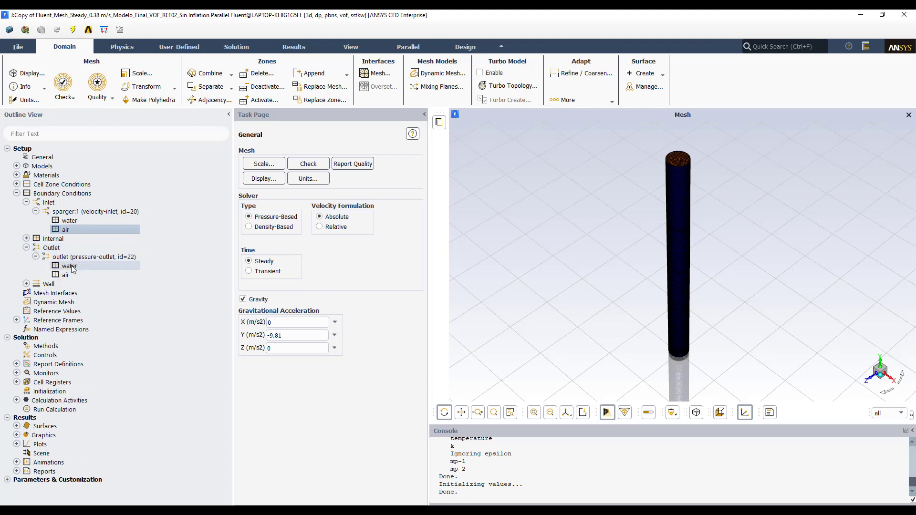
pyautogui.click(71, 266)
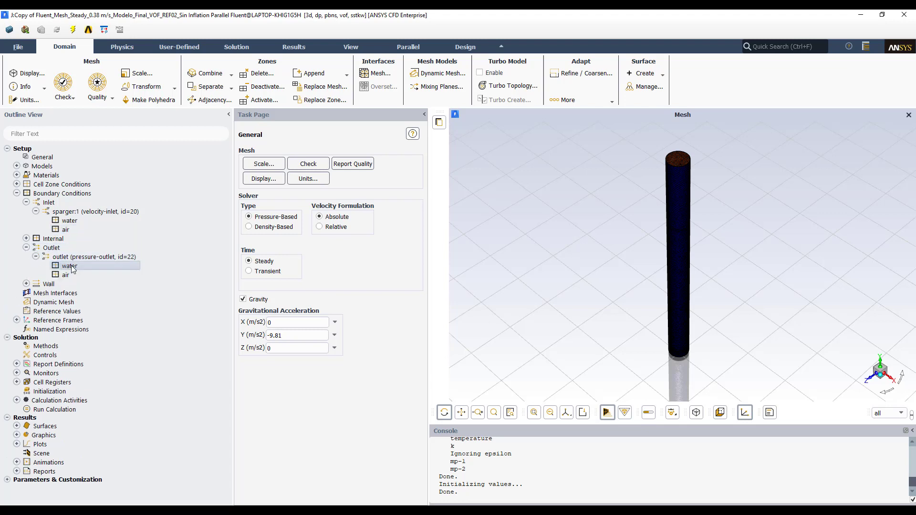
pyautogui.doubleClick(70, 266)
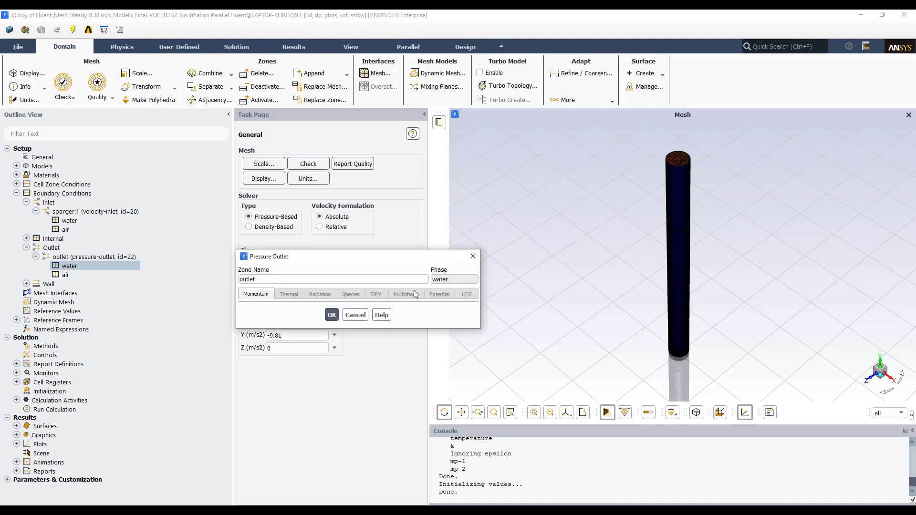
pyautogui.click(474, 256)
pyautogui.doubleClick(114, 259)
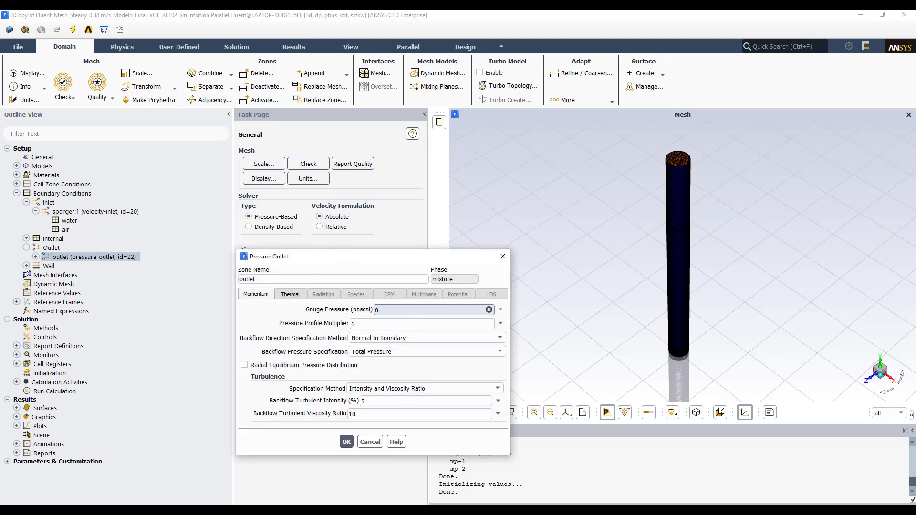
pyautogui.click(502, 257)
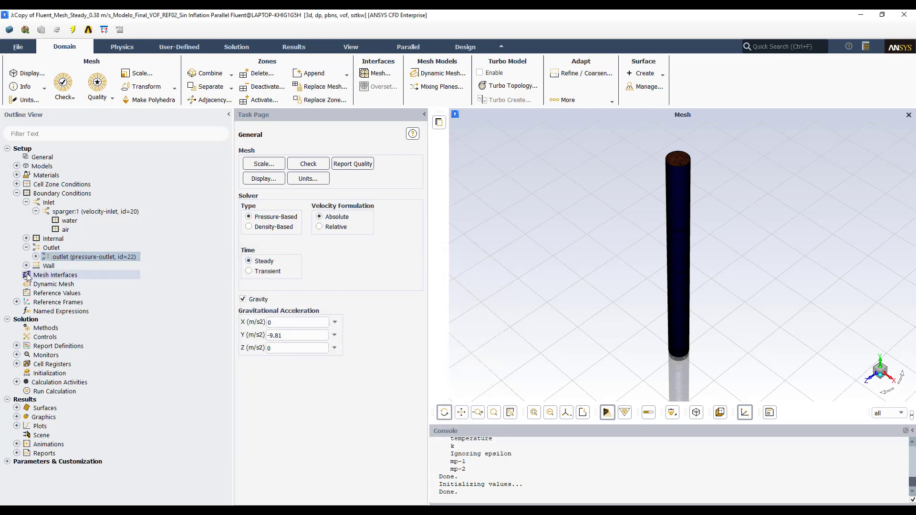
# Set the air phase's backflow volume fraction to 1 at the pressure outlet and collapse the boundary conditions.
pyautogui.click(36, 257)
pyautogui.click(56, 276)
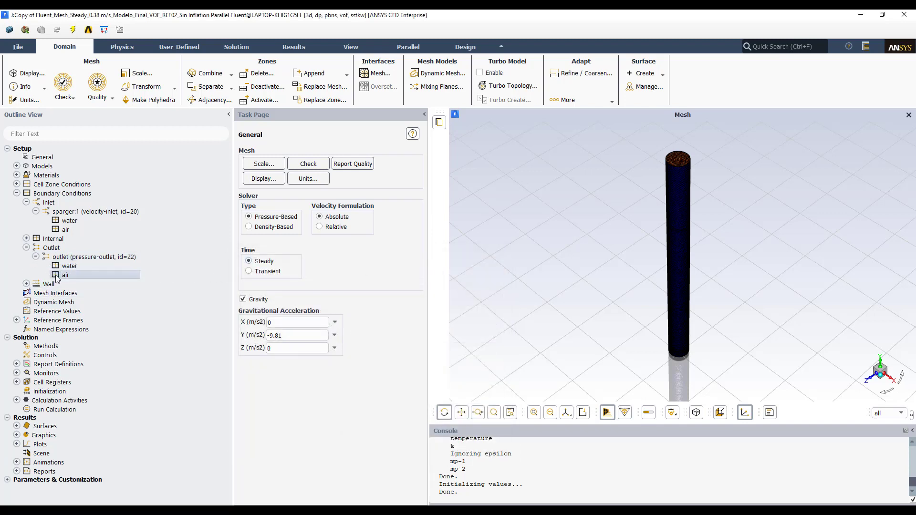
pyautogui.doubleClick(56, 276)
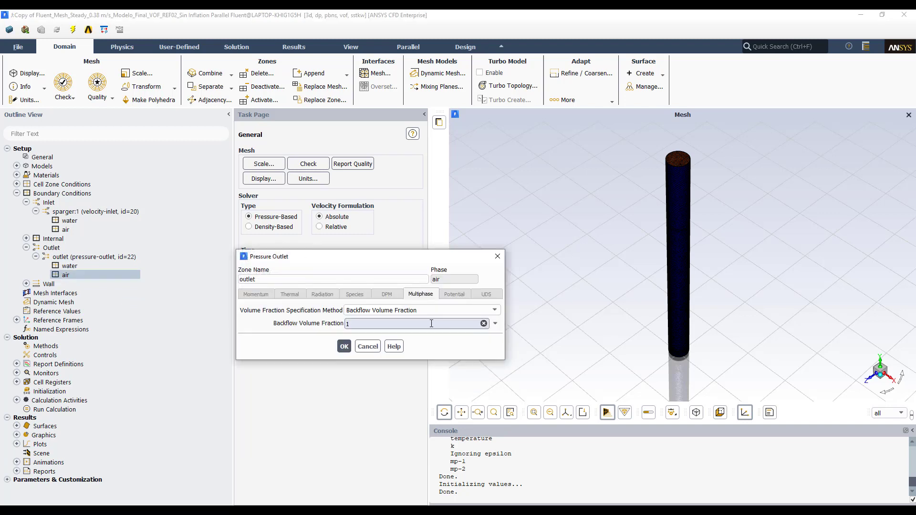
pyautogui.click(346, 324)
pyautogui.write('1')
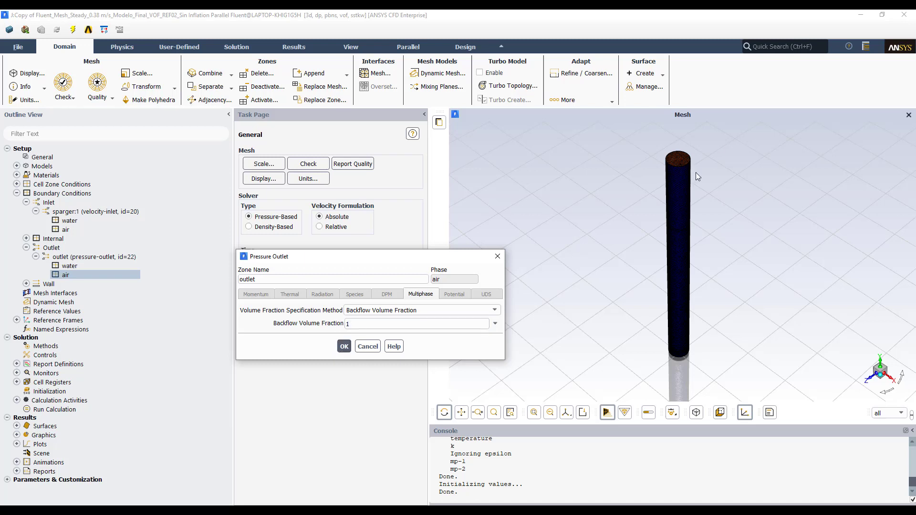
pyautogui.click(343, 350)
pyautogui.click(17, 194)
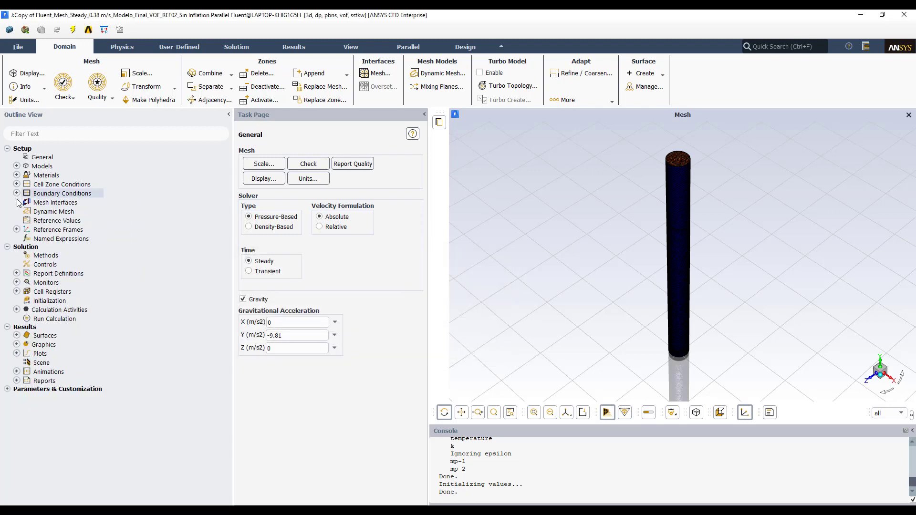
# Review the solution methods, including the pressure-velocity coupling and spatial discretization schemes, and inspect the column's mesh up close.
pyautogui.click(48, 257)
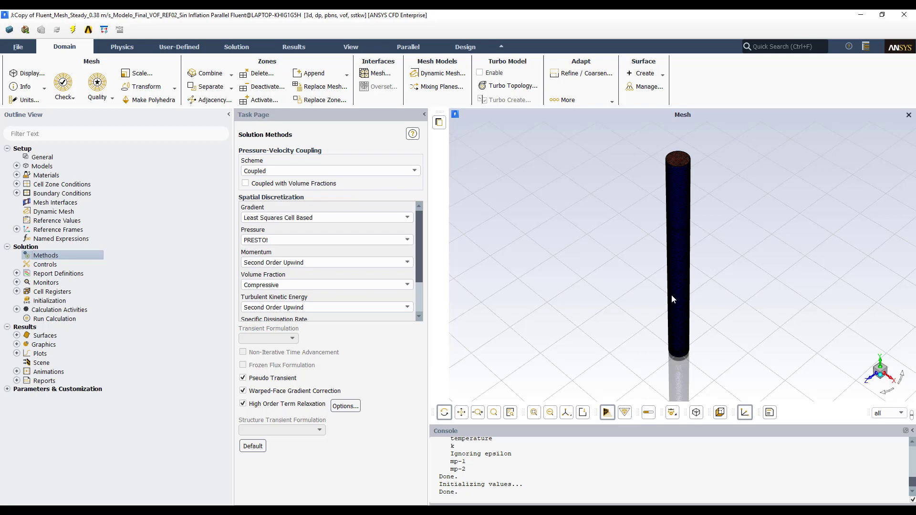
pyautogui.scroll(5, 679, 276)
pyautogui.scroll(4, 678, 274)
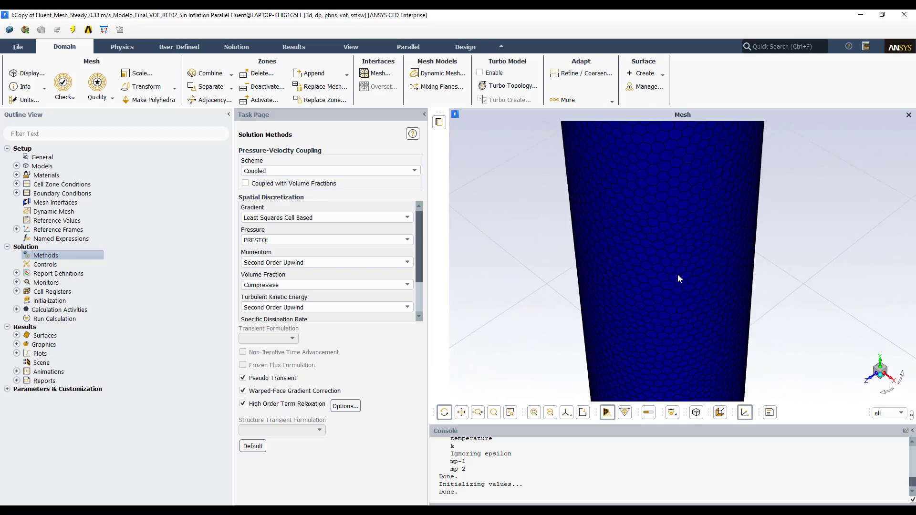
pyautogui.scroll(1, 679, 278)
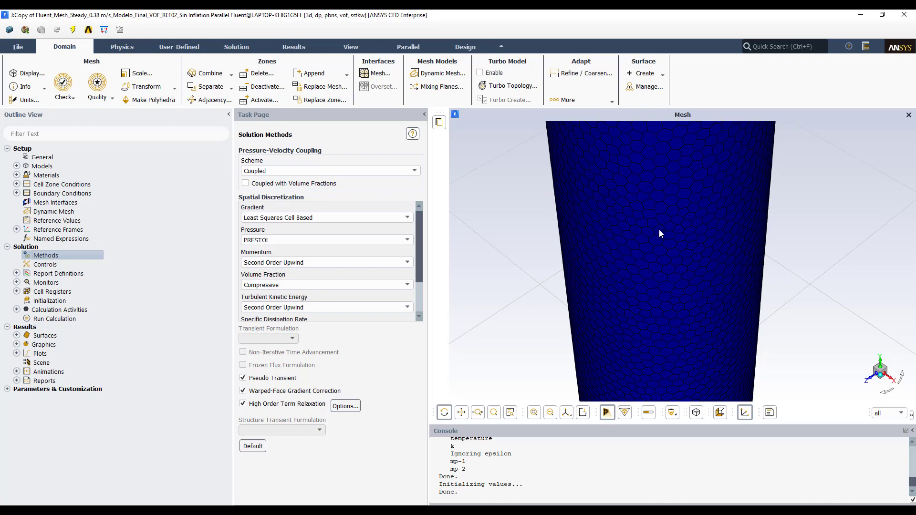
pyautogui.scroll(3, 674, 241)
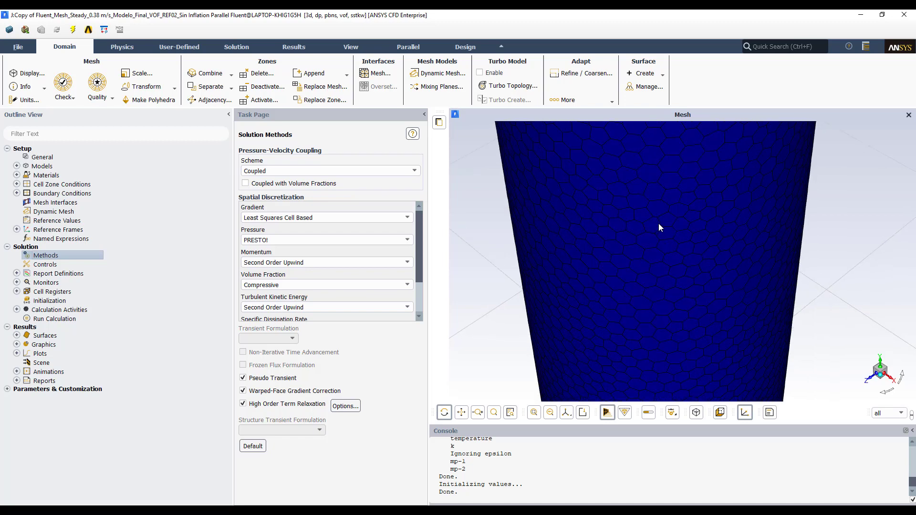
pyautogui.scroll(-5, 663, 235)
pyautogui.scroll(-2, 664, 238)
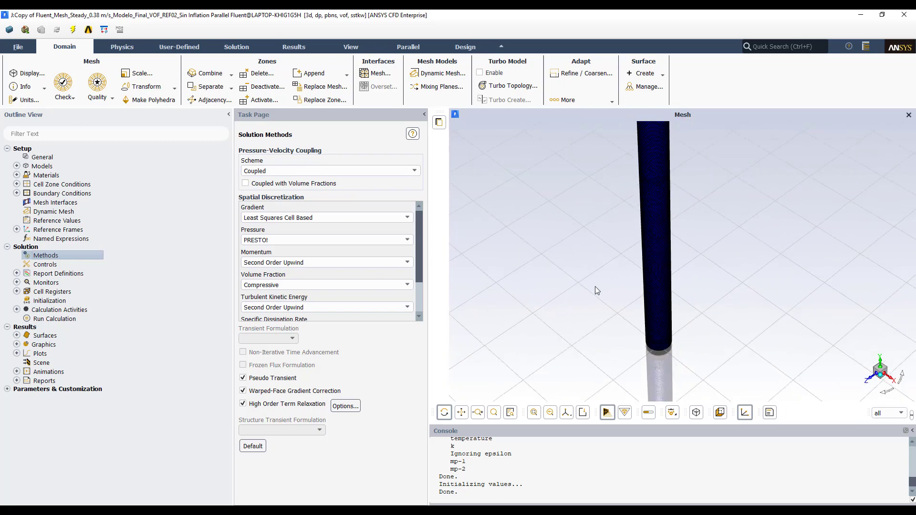
pyautogui.scroll(-2, 594, 316)
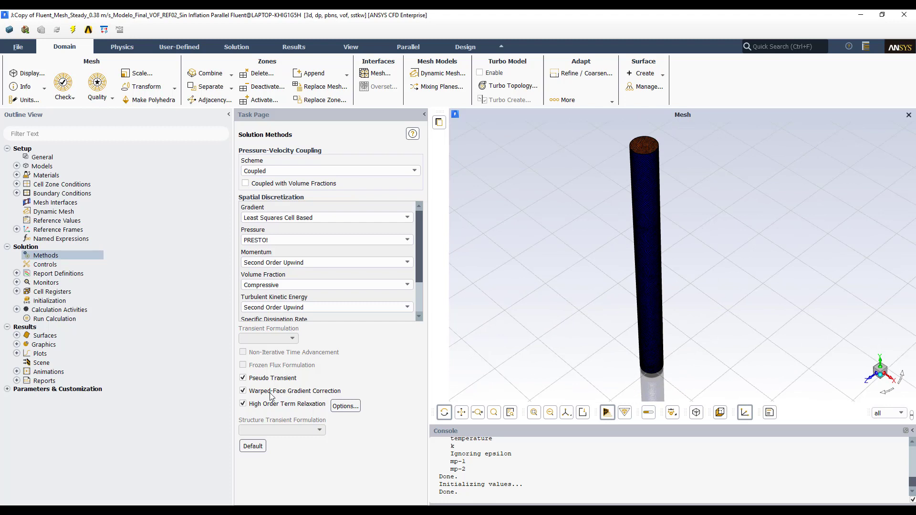
# Review the pseudo transient explicit relaxation factors and the solution initialization settings.
pyautogui.click(45, 265)
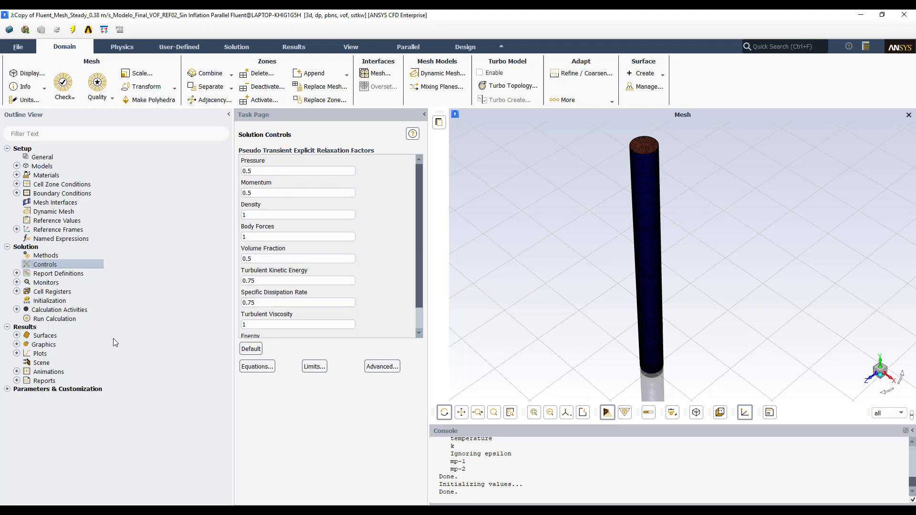
pyautogui.click(57, 320)
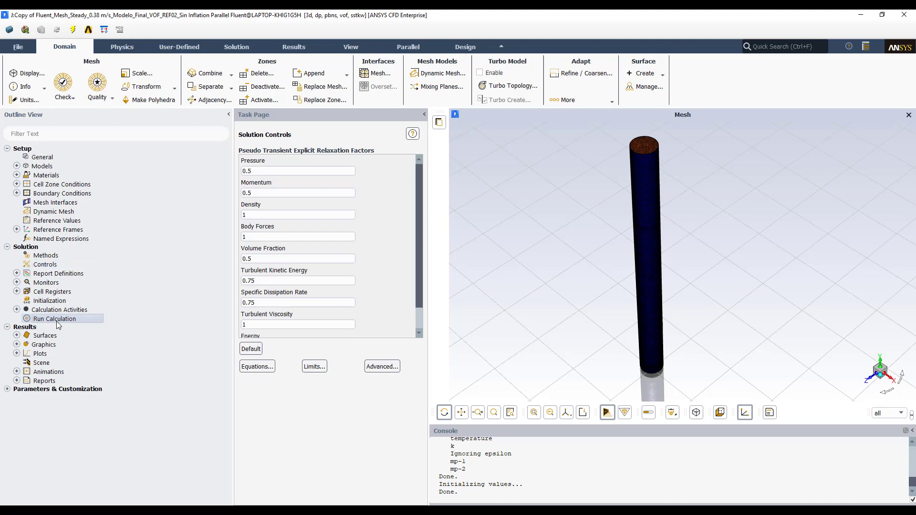
pyautogui.click(53, 301)
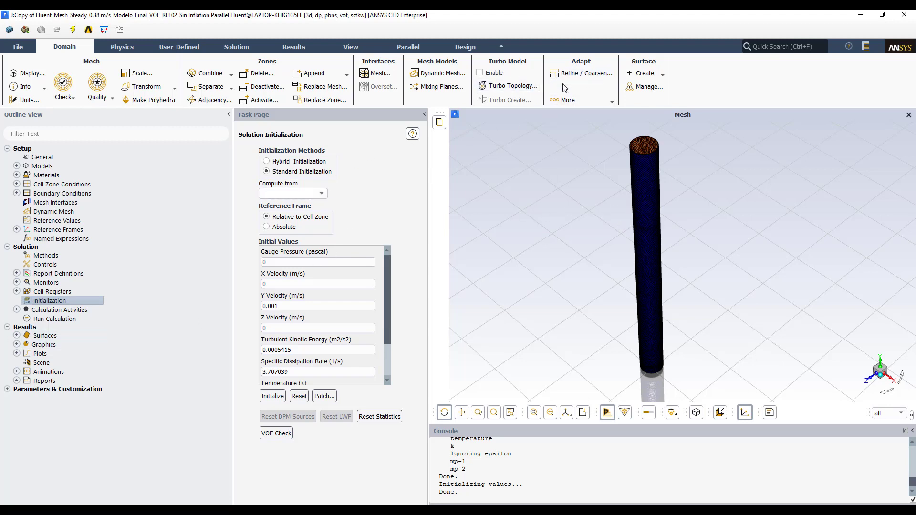
# Create a new region cell register from the mesh adaption controls, using an inside cylinder shape.
pyautogui.click(589, 75)
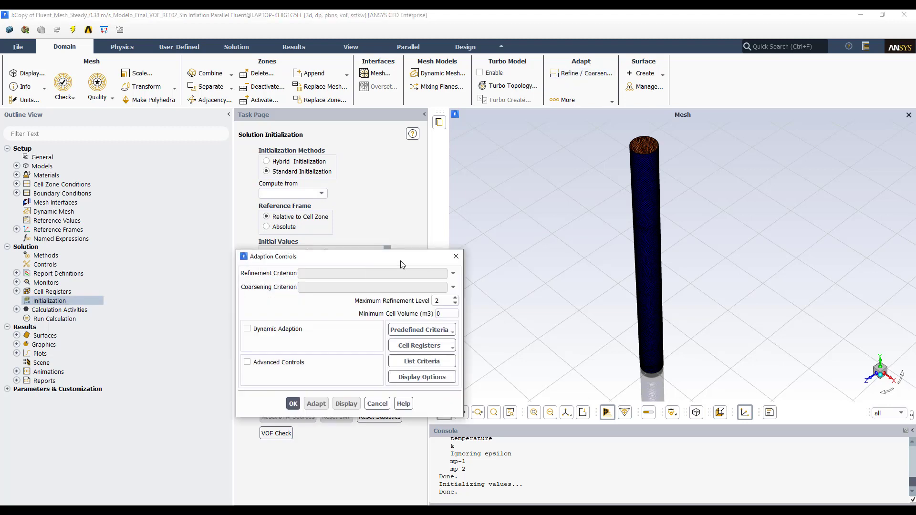
pyautogui.click(433, 264)
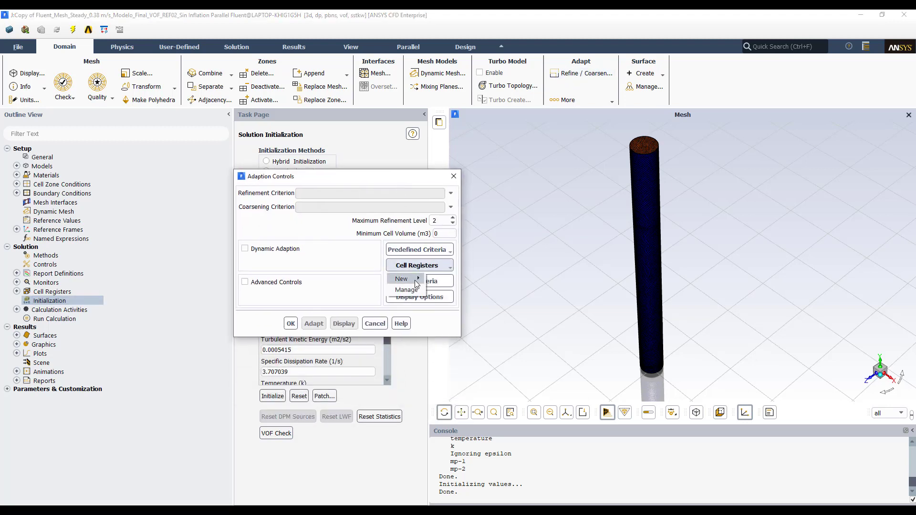
pyautogui.moveTo(414, 279)
pyautogui.click(451, 282)
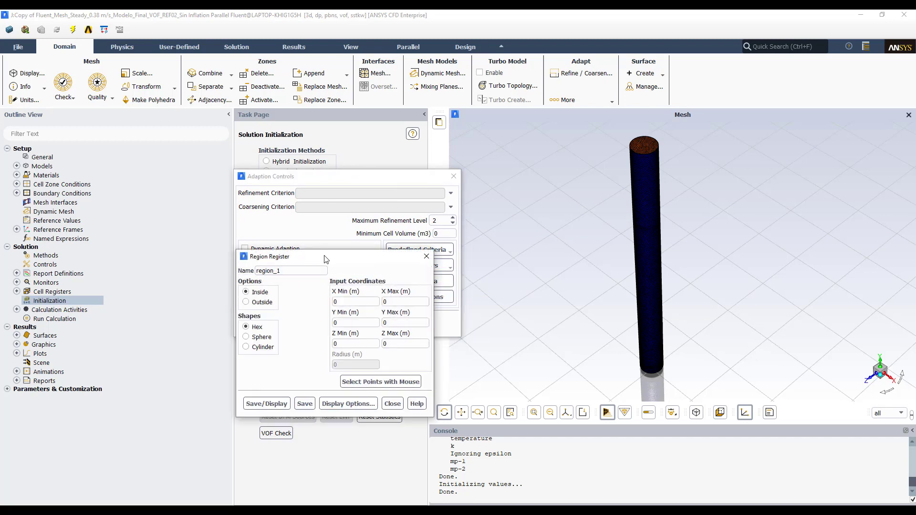
pyautogui.moveTo(325, 259); pyautogui.dragTo(418, 194)
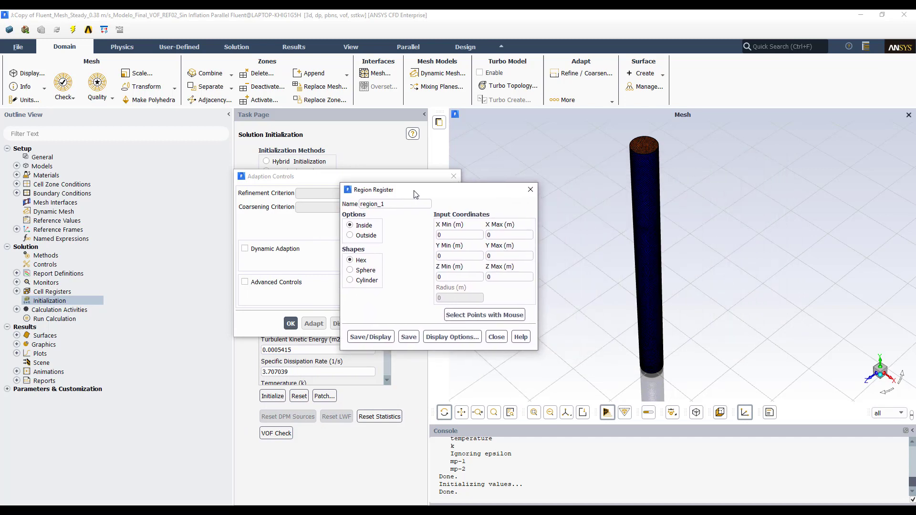
pyautogui.click(350, 280)
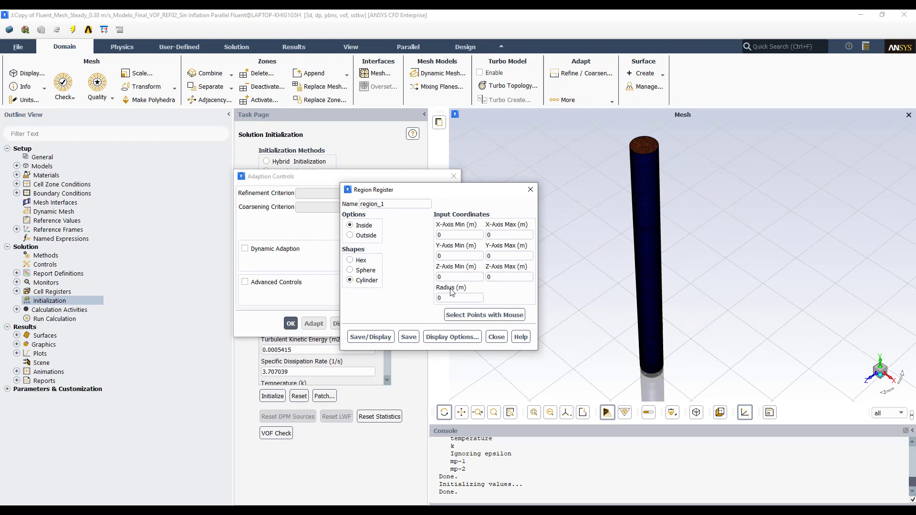
pyautogui.moveTo(456, 190); pyautogui.dragTo(411, 188)
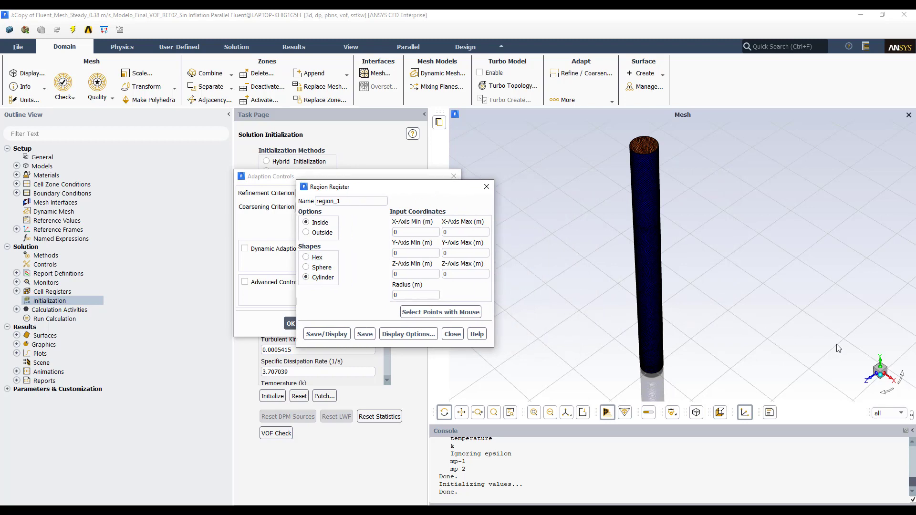
# Define the cylinder with radius 2 m and Y-axis from -1 to 1.15 m, save and display it, and close the adaption controls.
pyautogui.click(398, 295)
pyautogui.doubleClick(405, 295)
pyautogui.click(406, 254)
pyautogui.press('BackSpace')
pyautogui.write('-1')
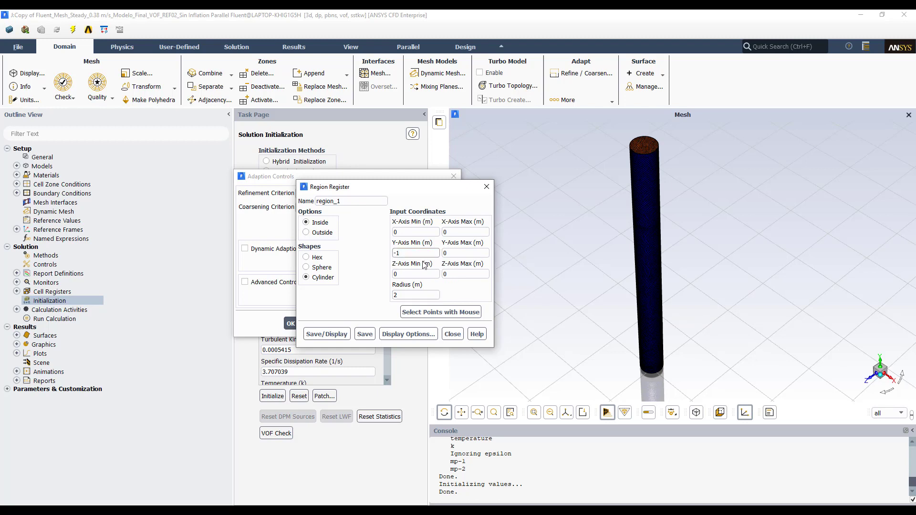
pyautogui.press('Tab')
pyautogui.click(336, 335)
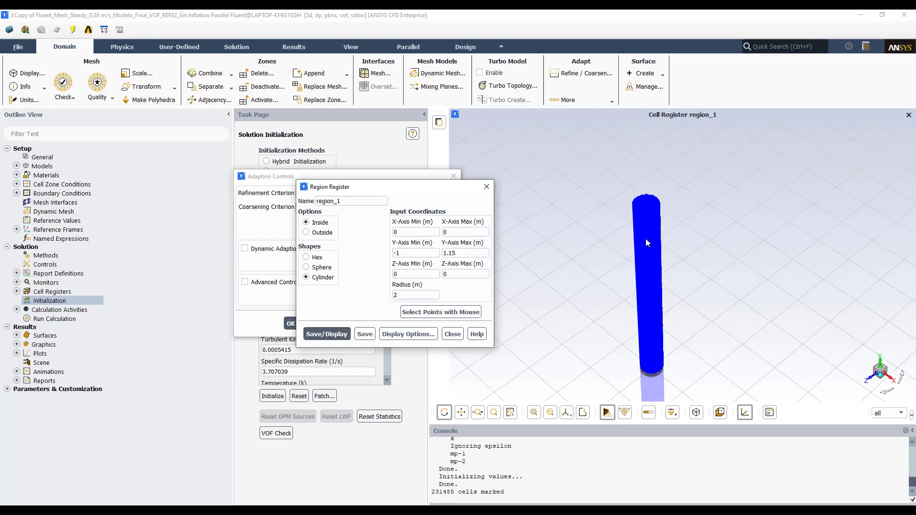
pyautogui.click(453, 334)
pyautogui.click(292, 326)
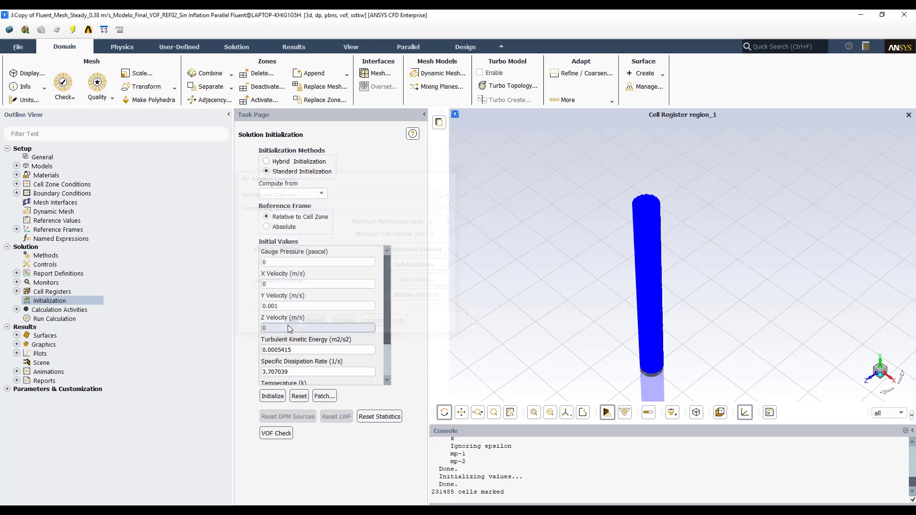
# Initialize the solution with standard initialization computed from all-zones, air volume fraction 1, discarding the unsaved data.
pyautogui.moveTo(713, 248); pyautogui.dragTo(673, 246)
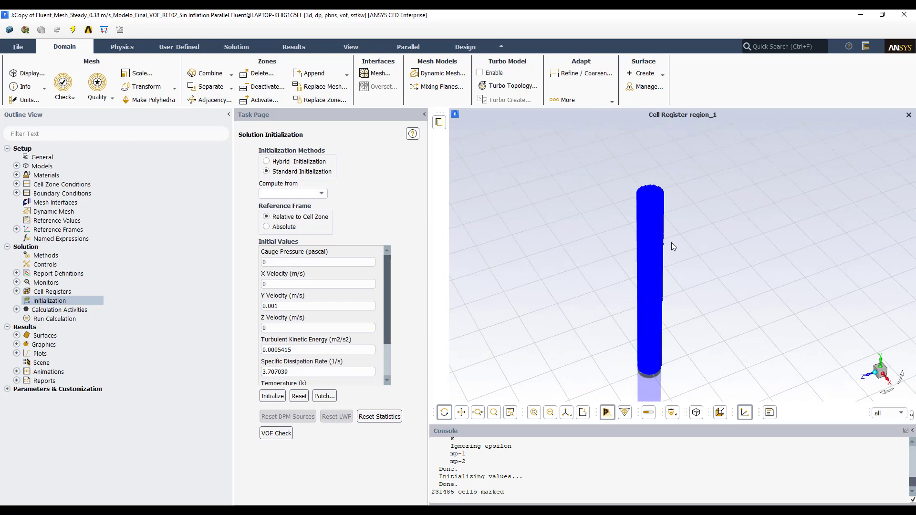
pyautogui.click(322, 194)
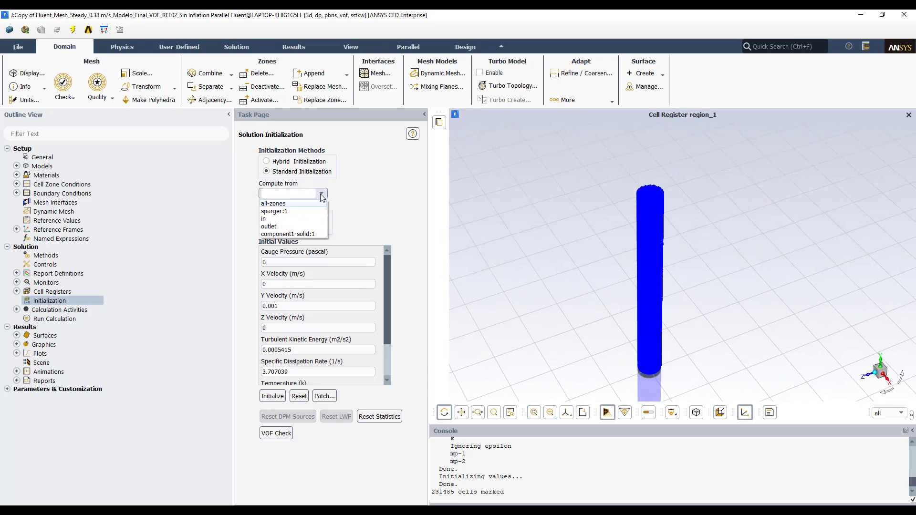
pyautogui.click(285, 203)
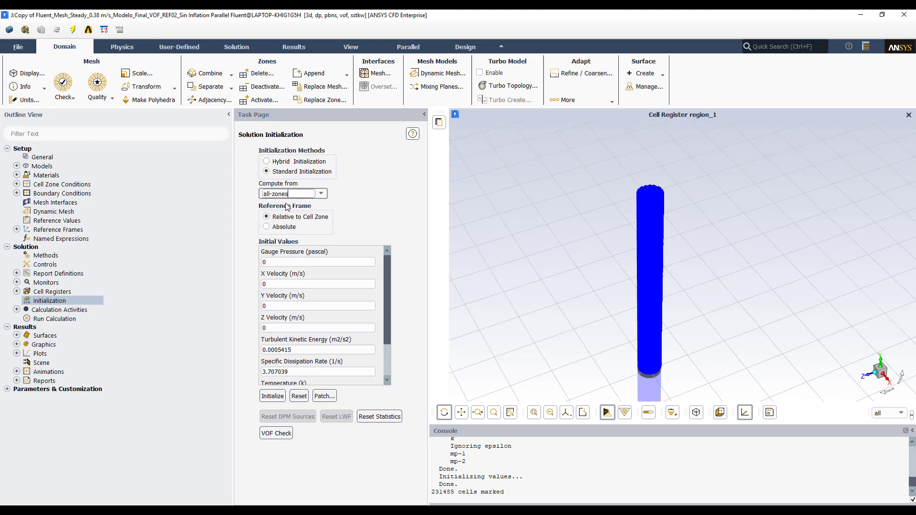
pyautogui.scroll(-2, 389, 285)
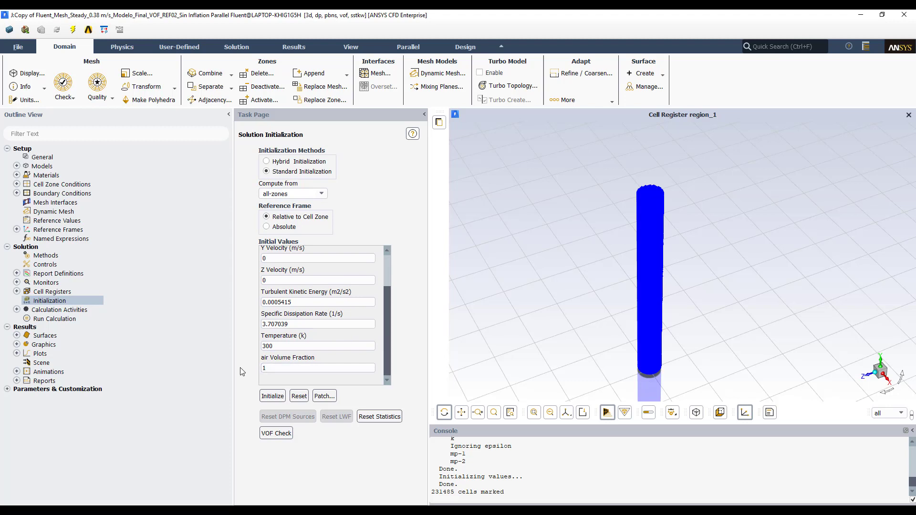
pyautogui.scroll(2, 390, 346)
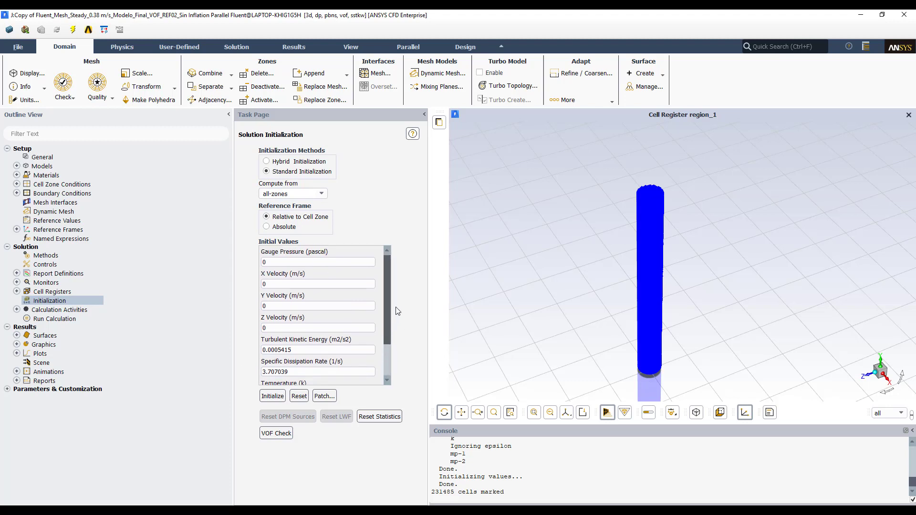
pyautogui.scroll(-2, 399, 315)
pyautogui.click(278, 396)
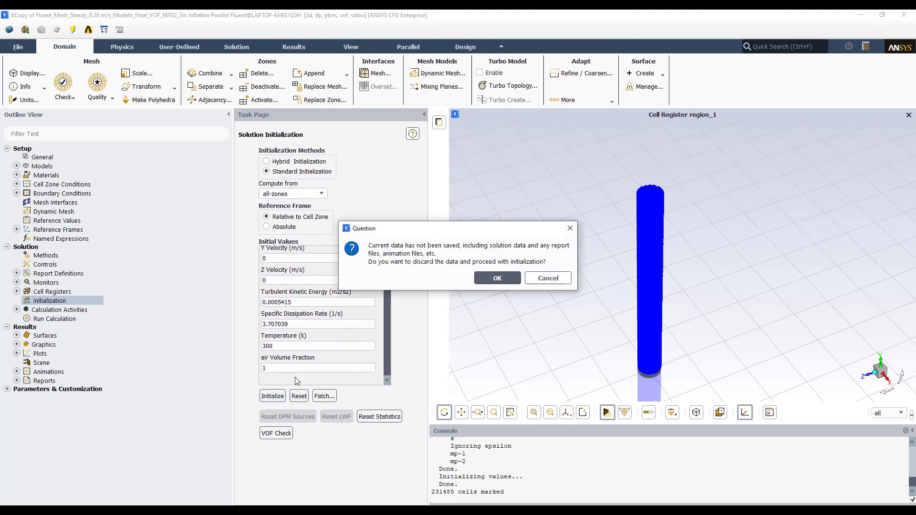
pyautogui.click(497, 278)
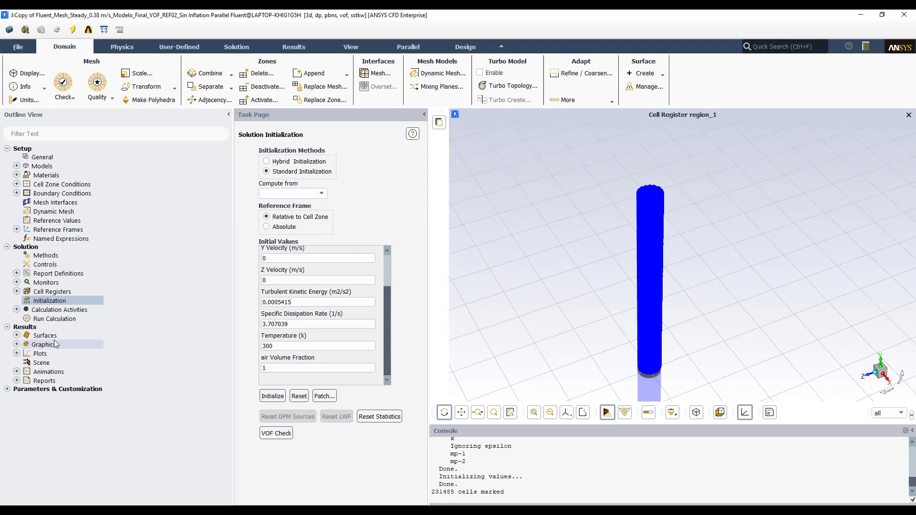
# Display the saved contour-1 plot of water volume fraction on plane-4, viewed along the X axis with the full column in view.
pyautogui.click(17, 345)
pyautogui.click(26, 363)
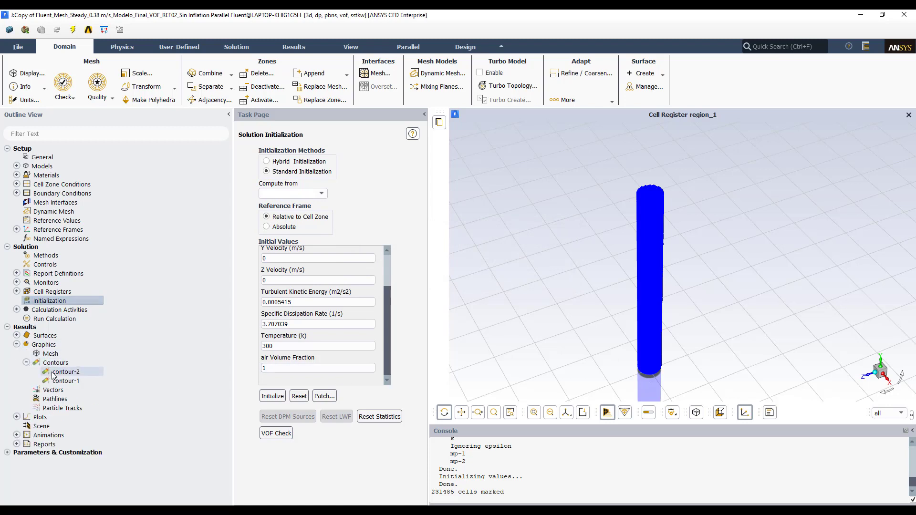
pyautogui.click(76, 380)
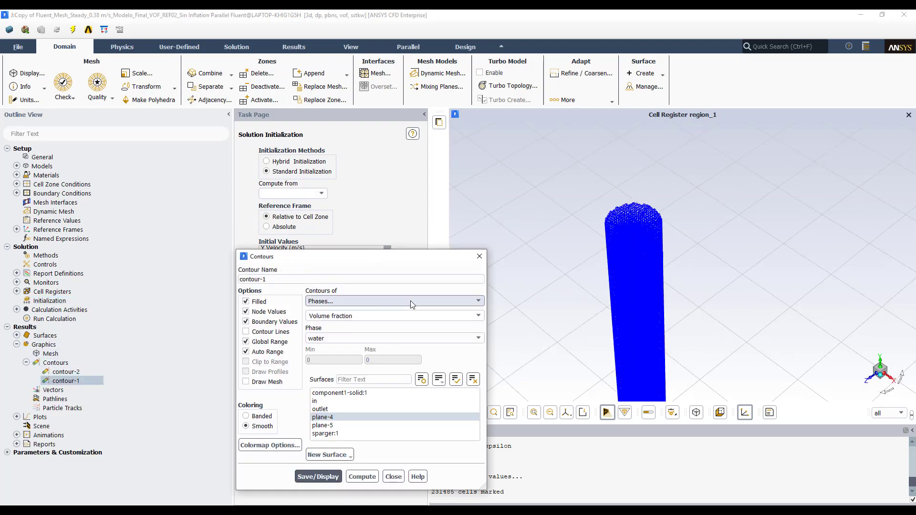
pyautogui.click(318, 477)
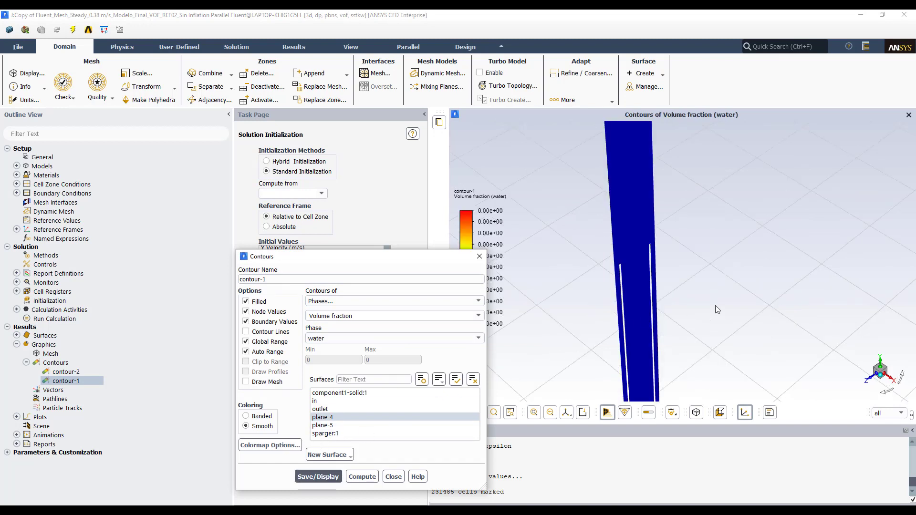
pyautogui.click(871, 382)
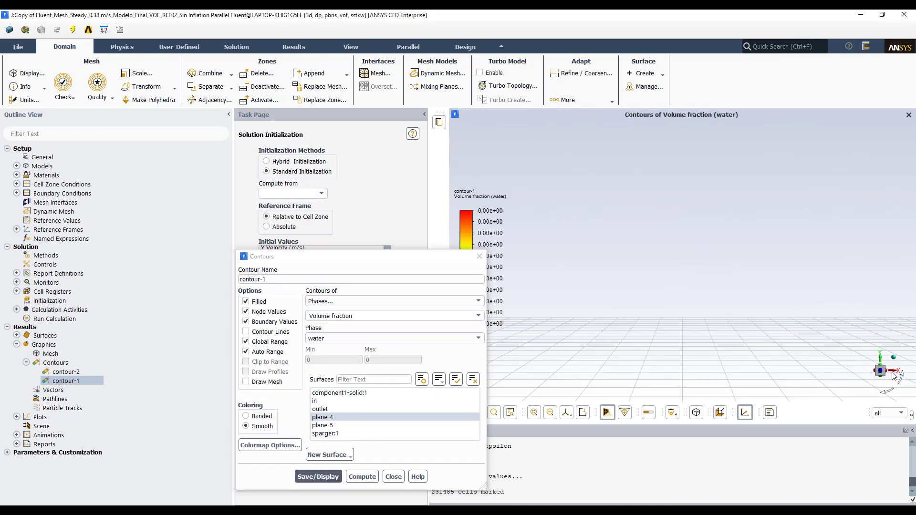
pyautogui.scroll(-3, 806, 369)
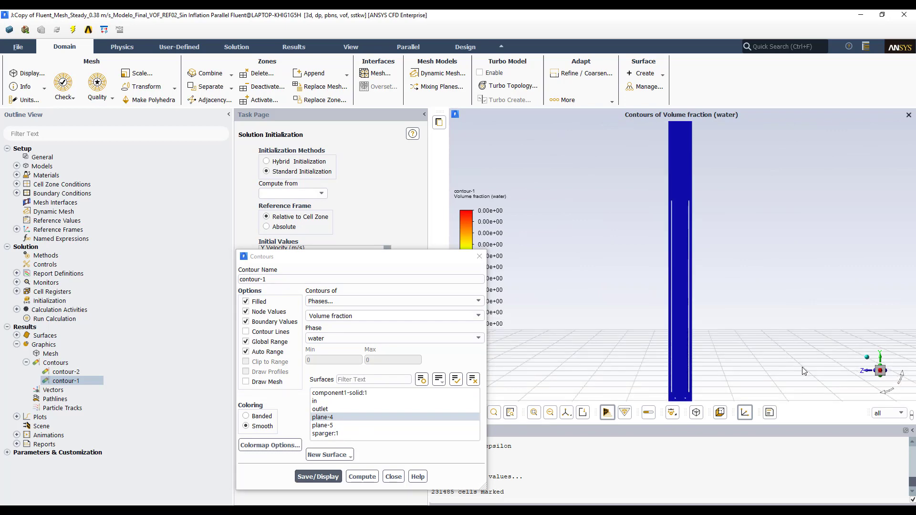
pyautogui.click(479, 258)
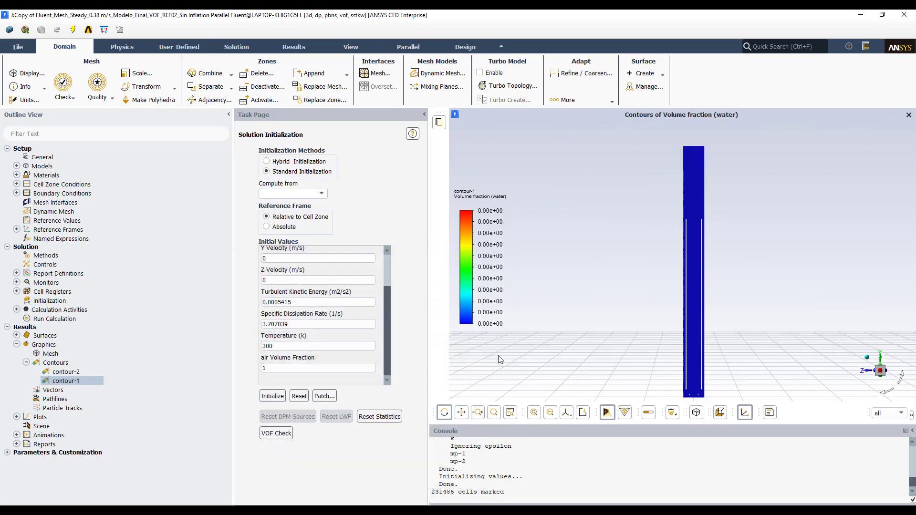
pyautogui.scroll(-4, 710, 262)
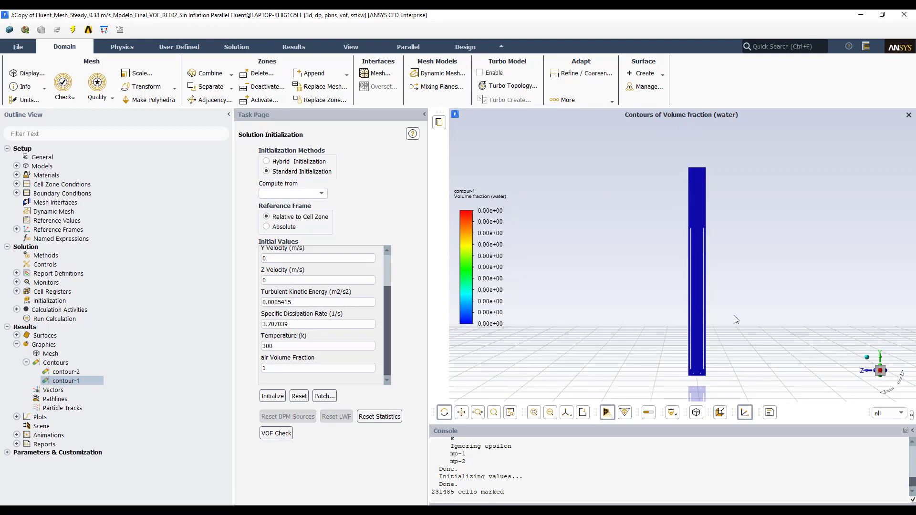
pyautogui.moveTo(734, 316); pyautogui.dragTo(520, 253, button='middle')
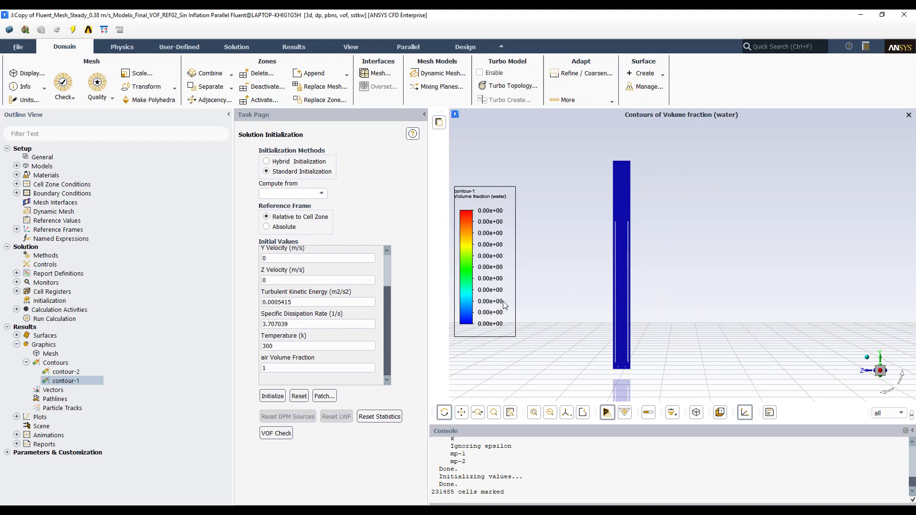
# Patch the air volume fraction to 0 in register region_0 and close the patch settings.
pyautogui.click(327, 397)
pyautogui.click(512, 380)
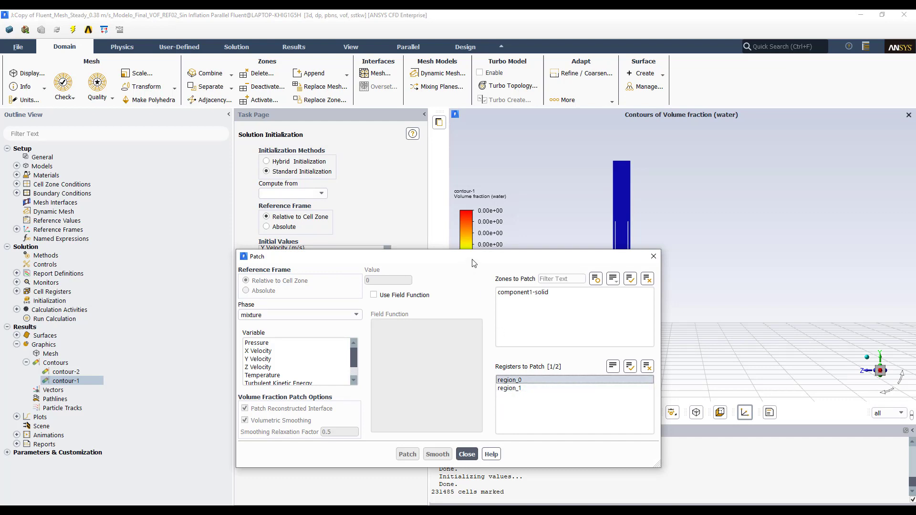
pyautogui.moveTo(474, 264); pyautogui.dragTo(505, 234)
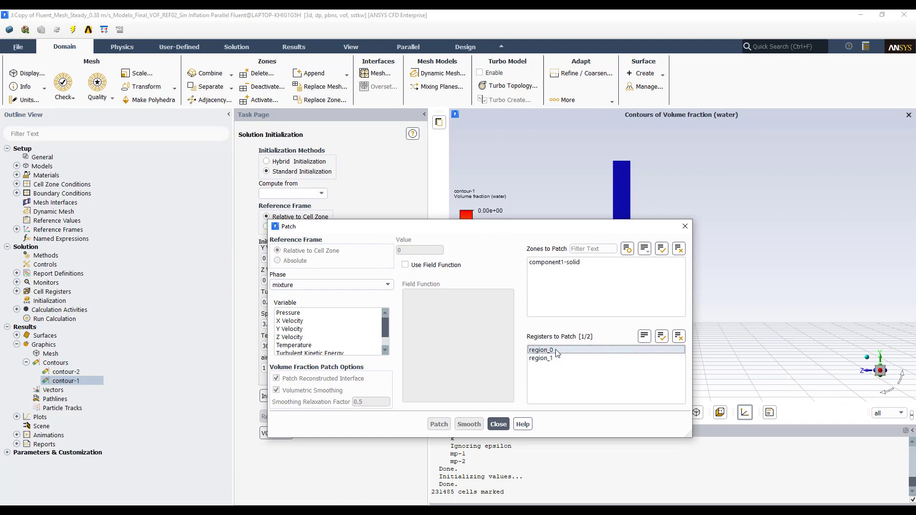
pyautogui.click(329, 284)
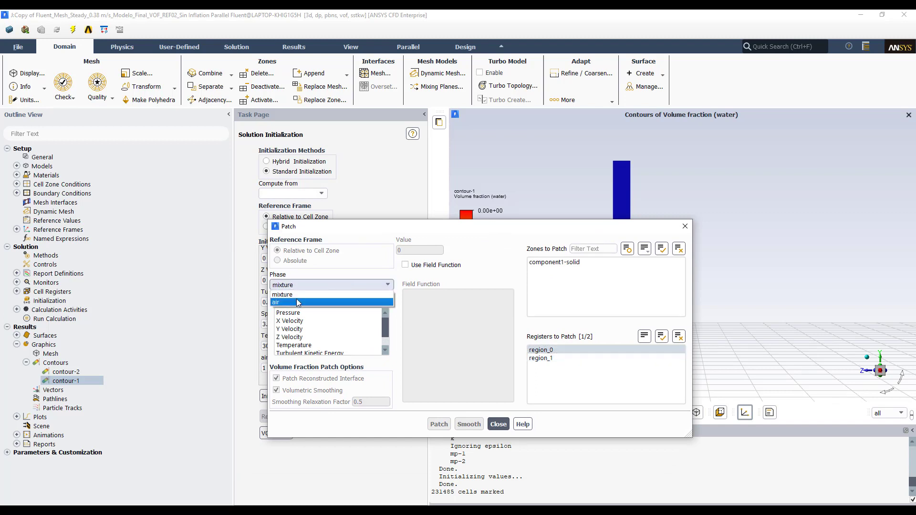
pyautogui.click(297, 302)
pyautogui.click(305, 312)
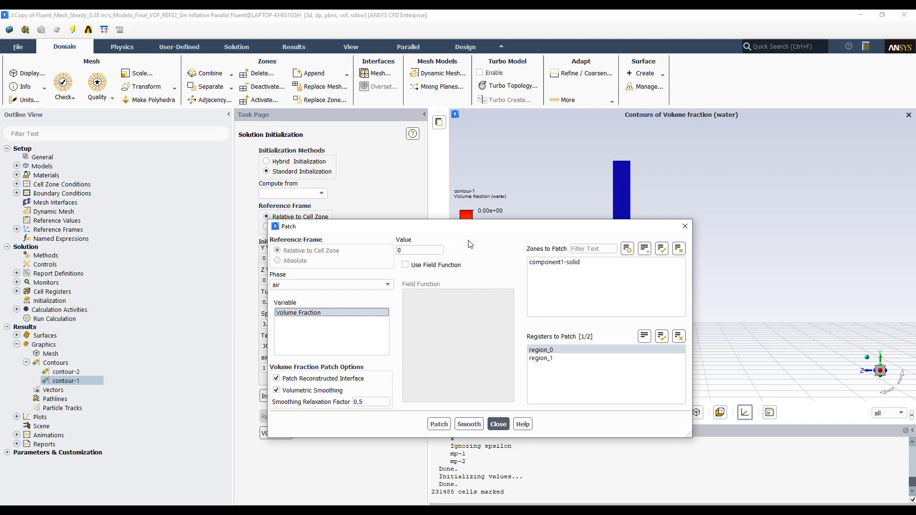
pyautogui.moveTo(484, 229); pyautogui.dragTo(350, 194)
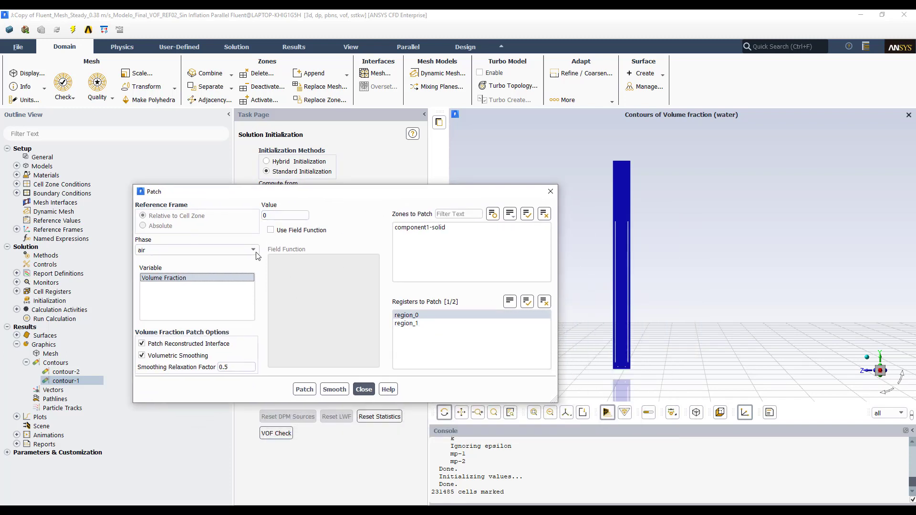
pyautogui.click(308, 390)
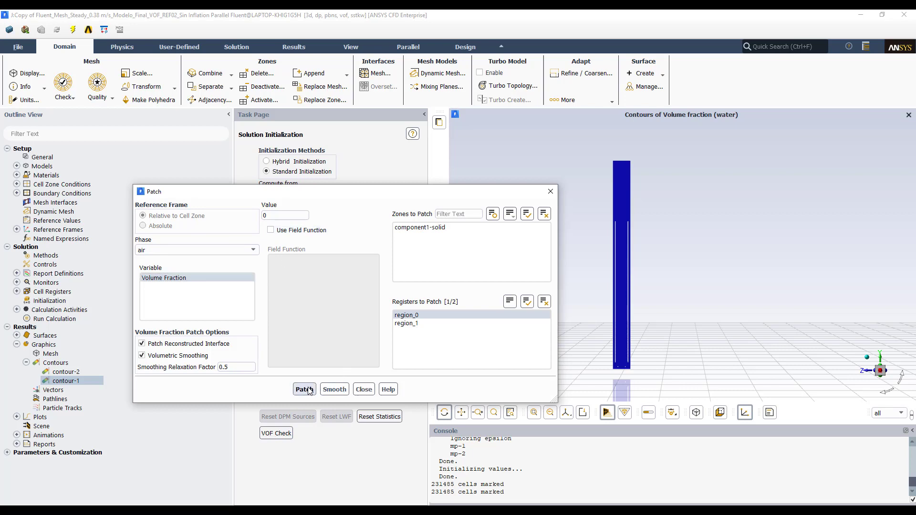
pyautogui.click(363, 390)
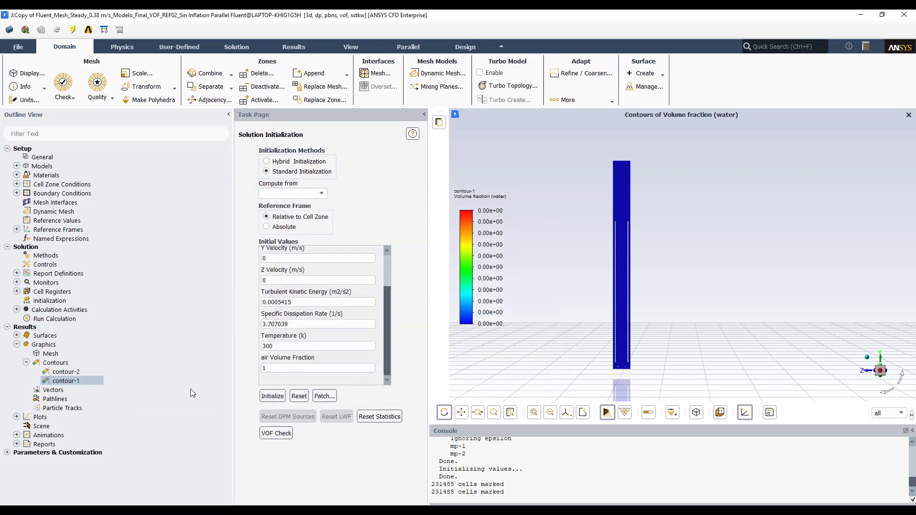
# Redisplay contour-1 after patching and inspect the whole column's water volume fraction along the X axis.
pyautogui.doubleClick(65, 382)
pyautogui.click(318, 477)
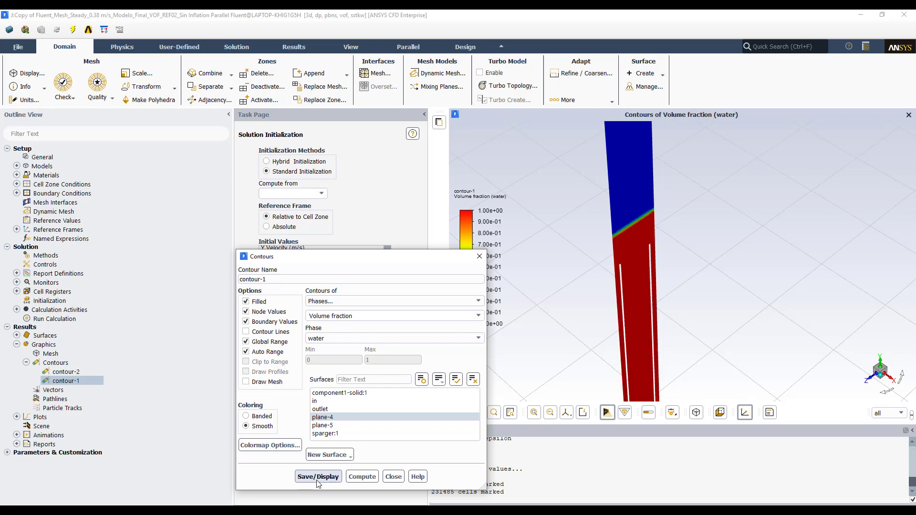
pyautogui.click(894, 385)
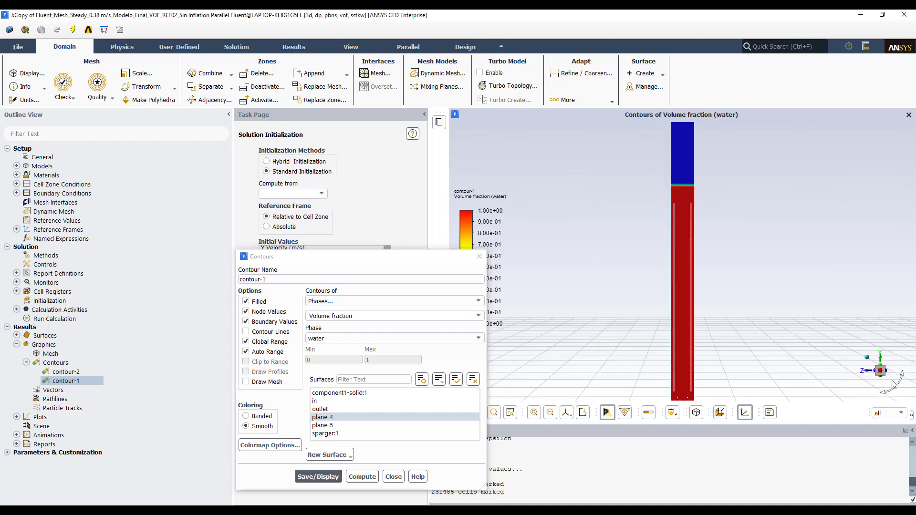
pyautogui.scroll(-1, 669, 297)
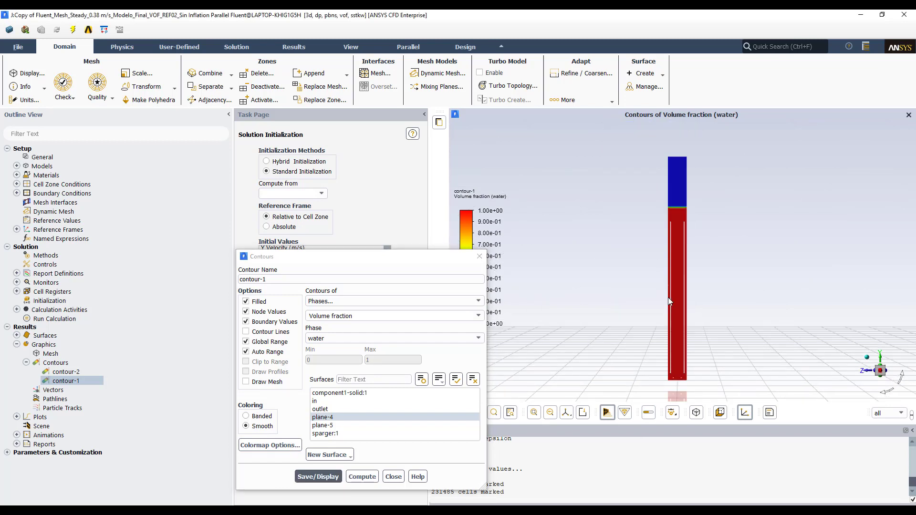
pyautogui.click(479, 256)
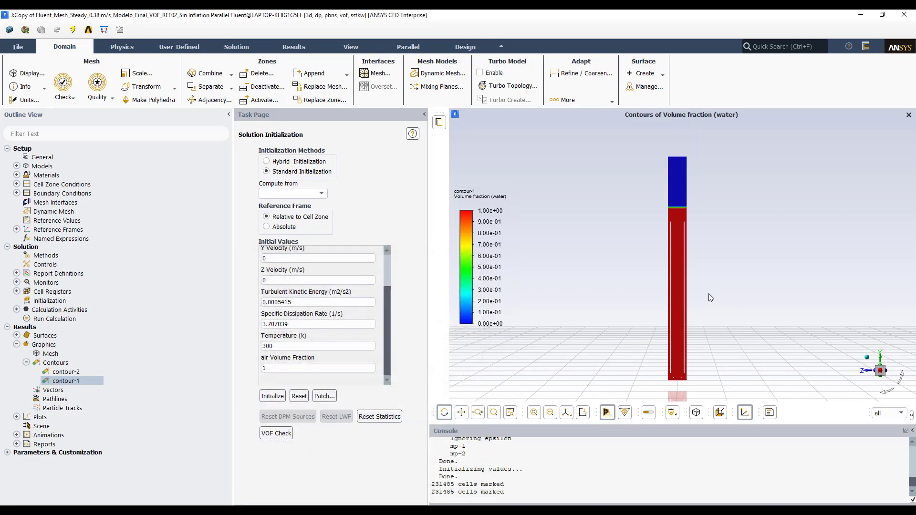
pyautogui.moveTo(709, 295); pyautogui.dragTo(585, 295, button='middle')
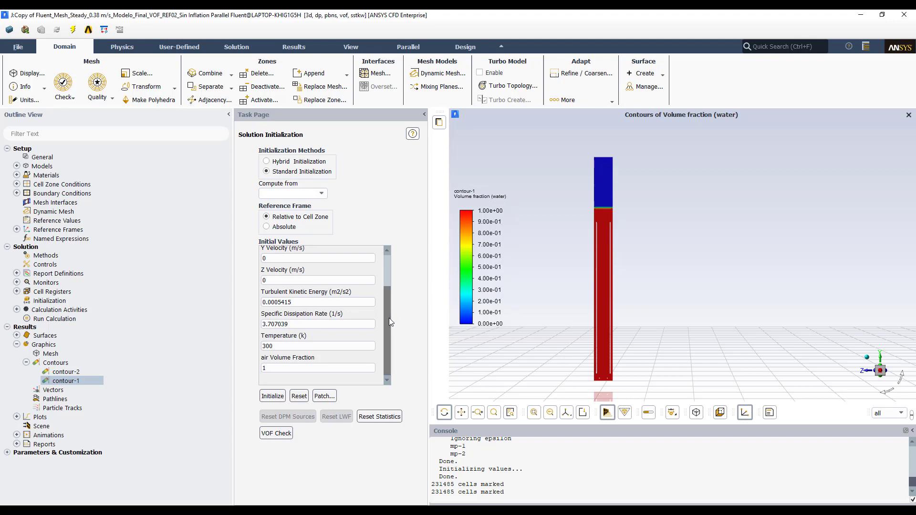
# Set the initial Y velocity to 0.05 m/s and reinitialize the solution, discarding the unsaved data.
pyautogui.scroll(3, 386, 324)
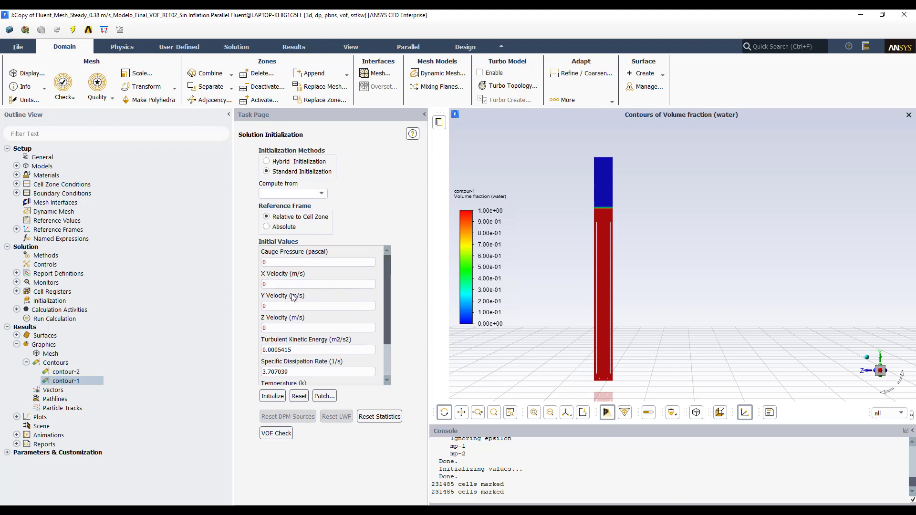
pyautogui.click(283, 305)
pyautogui.write('05')
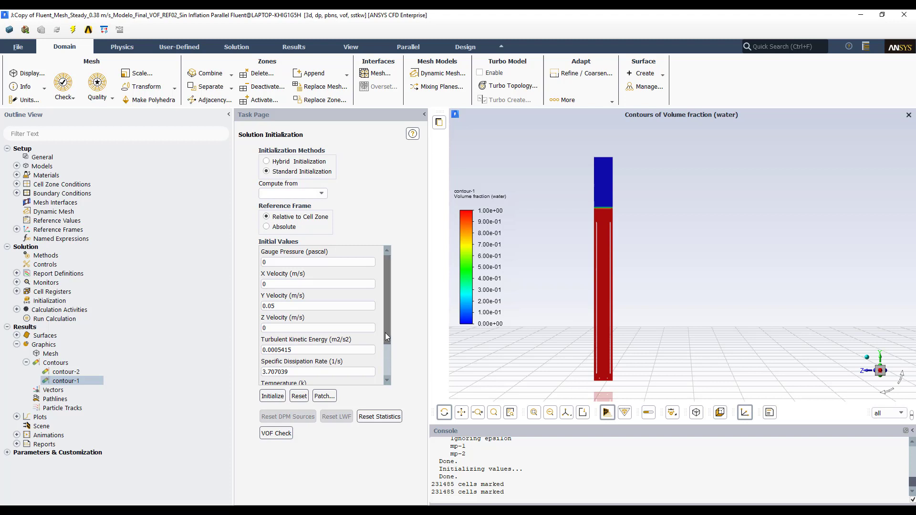
pyautogui.moveTo(385, 332); pyautogui.dragTo(393, 310)
pyautogui.click(272, 396)
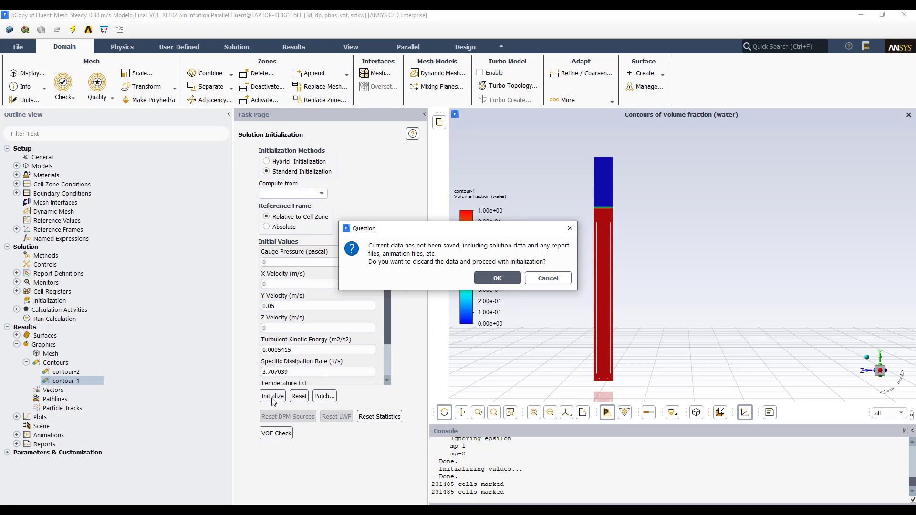
pyautogui.click(507, 278)
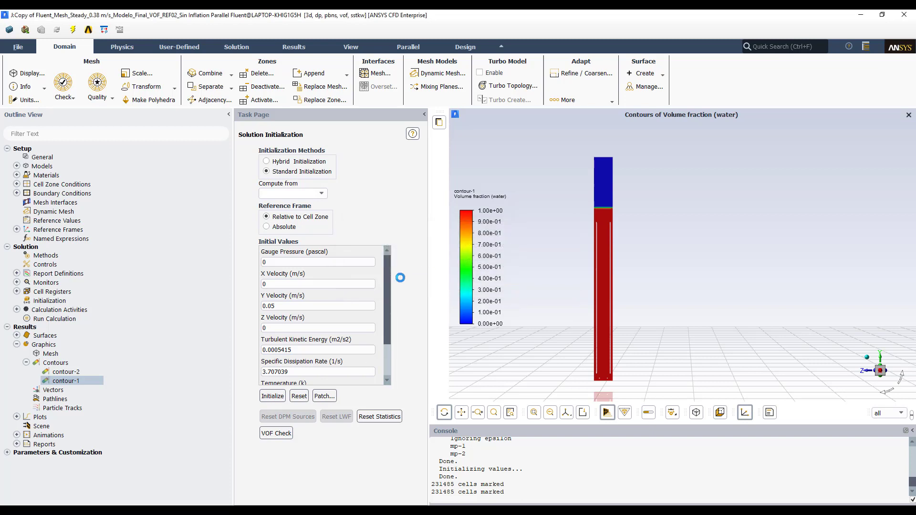
# Reapply the patch to the reinitialized solution, with air phase volume fraction 0 in register region_0.
pyautogui.scroll(-2, 334, 334)
pyautogui.click(324, 395)
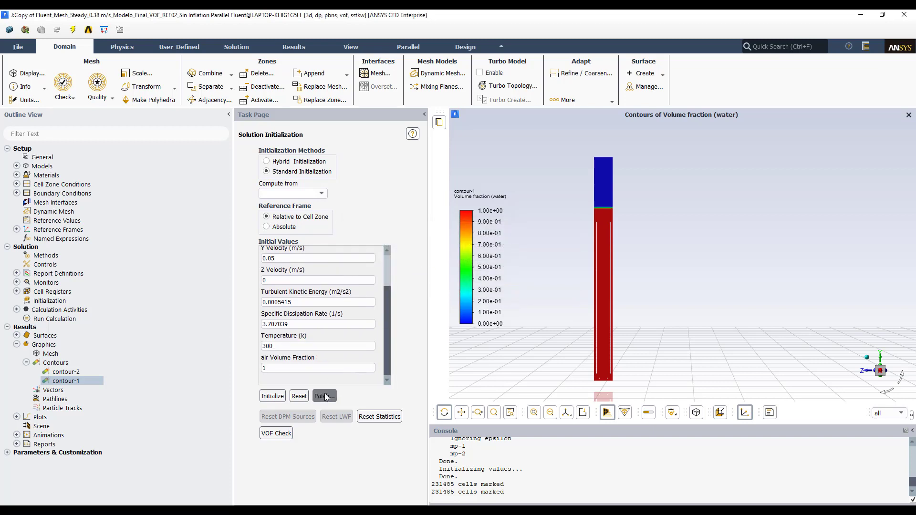
pyautogui.click(415, 315)
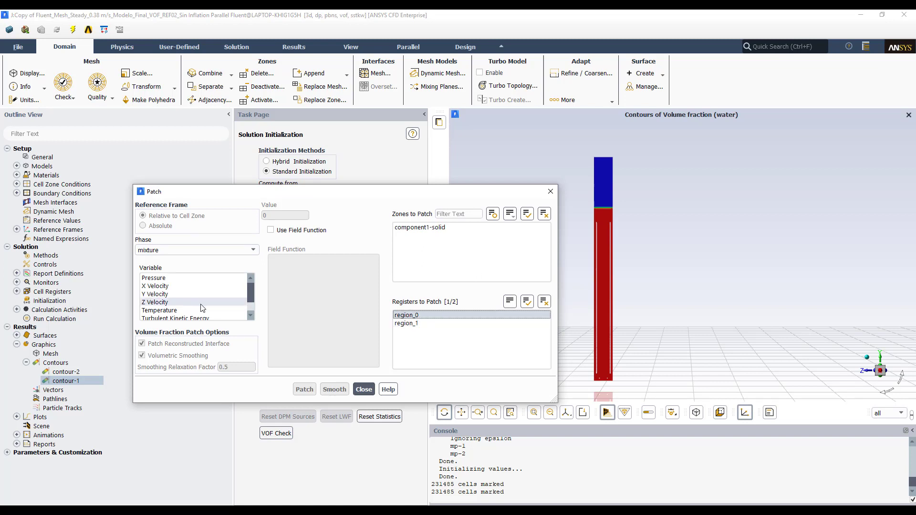
pyautogui.click(194, 252)
pyautogui.click(173, 267)
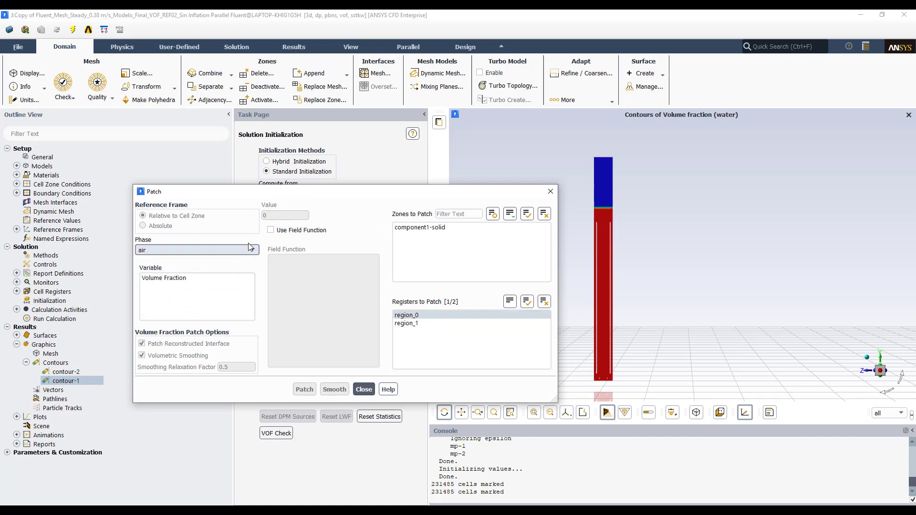
pyautogui.click(191, 278)
pyautogui.click(304, 390)
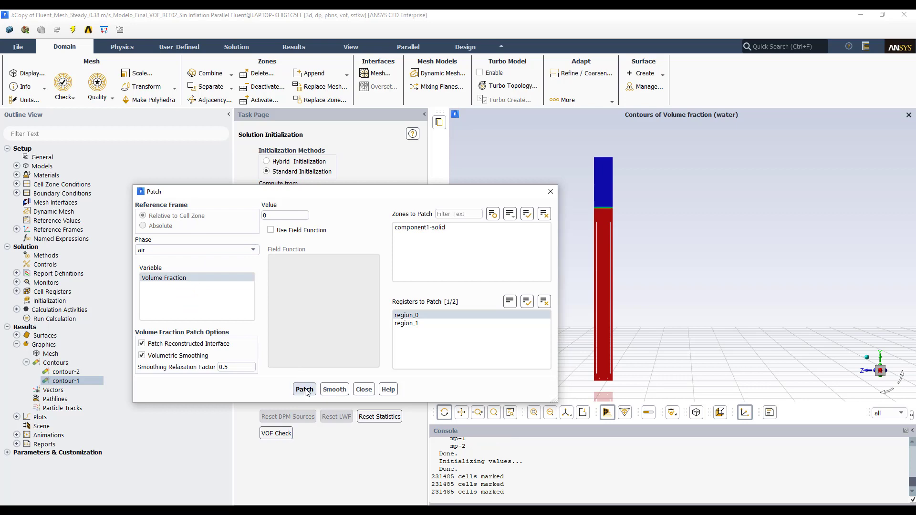
pyautogui.click(364, 390)
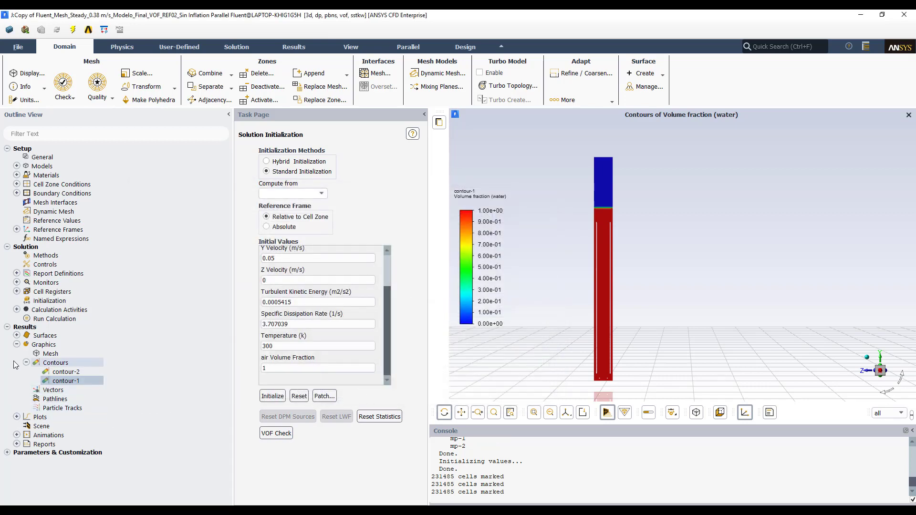
# Check the case, start the calculation with 50000 iterations, and stop it after the first few iterations.
pyautogui.click(72, 320)
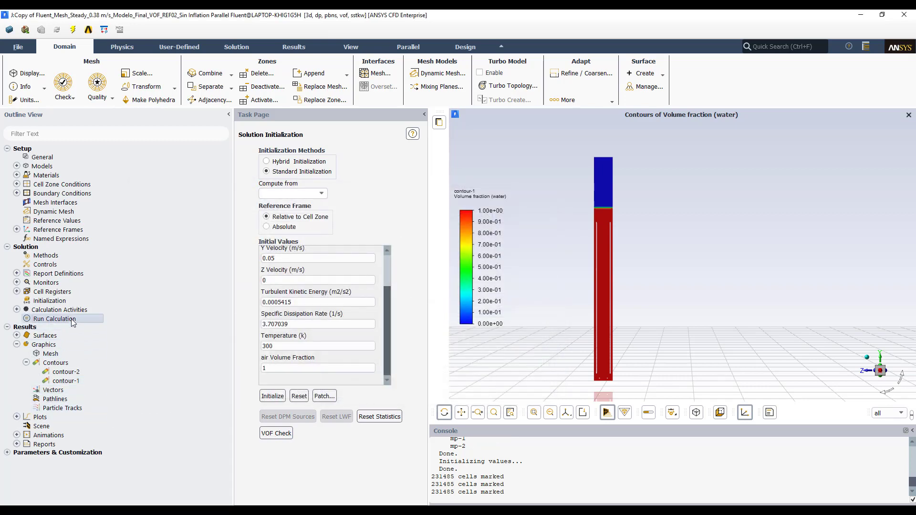
pyautogui.click(284, 156)
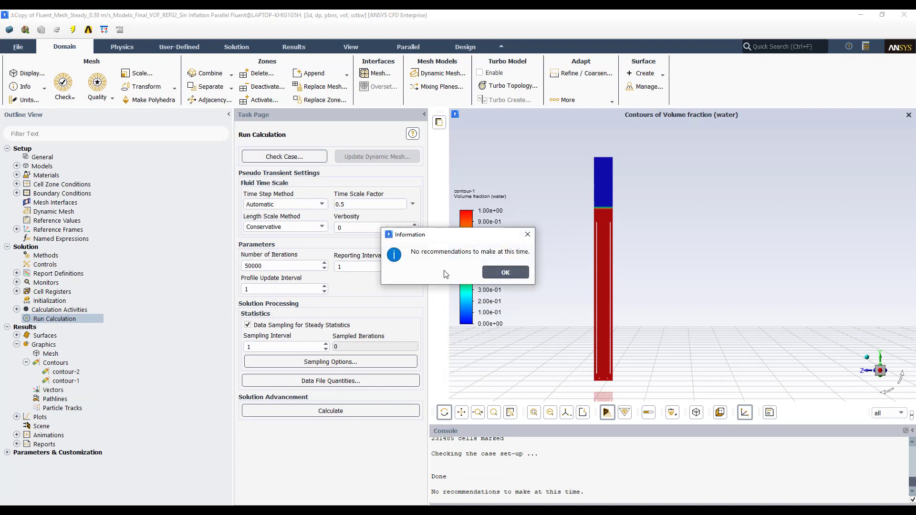
pyautogui.click(505, 273)
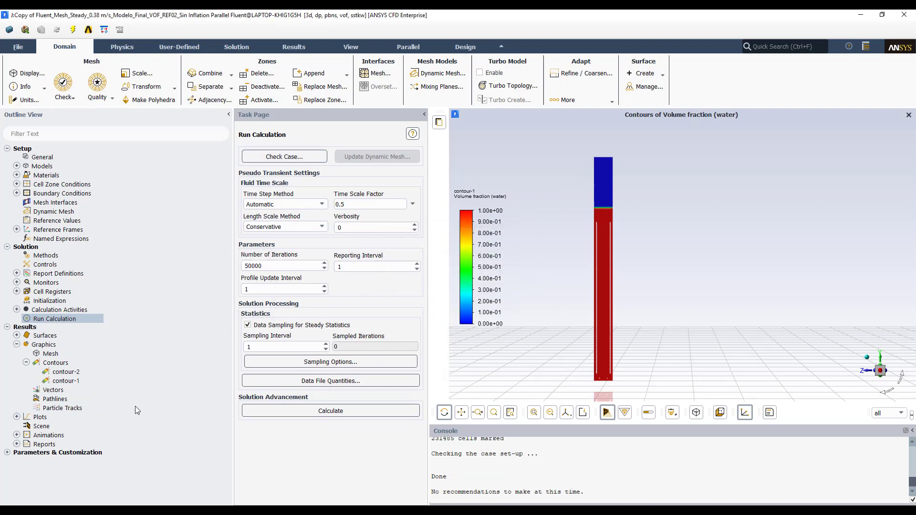
pyautogui.click(333, 411)
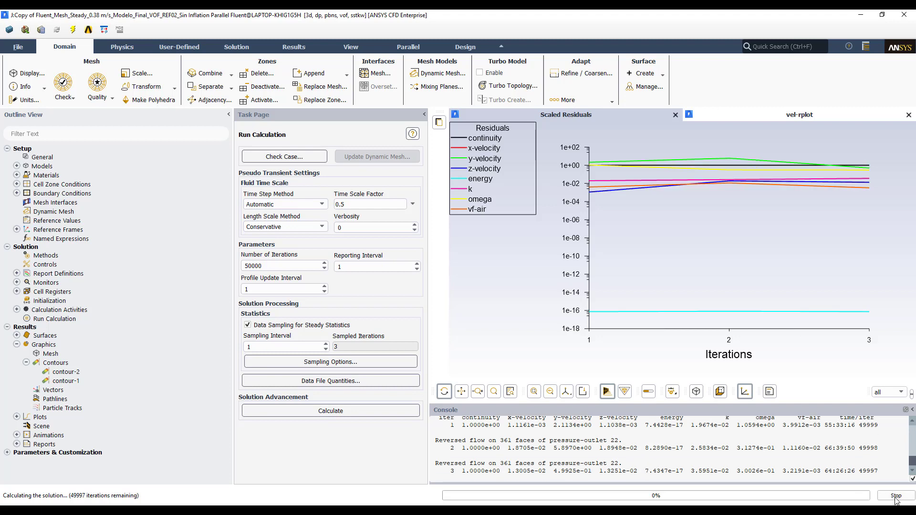
pyautogui.click(895, 496)
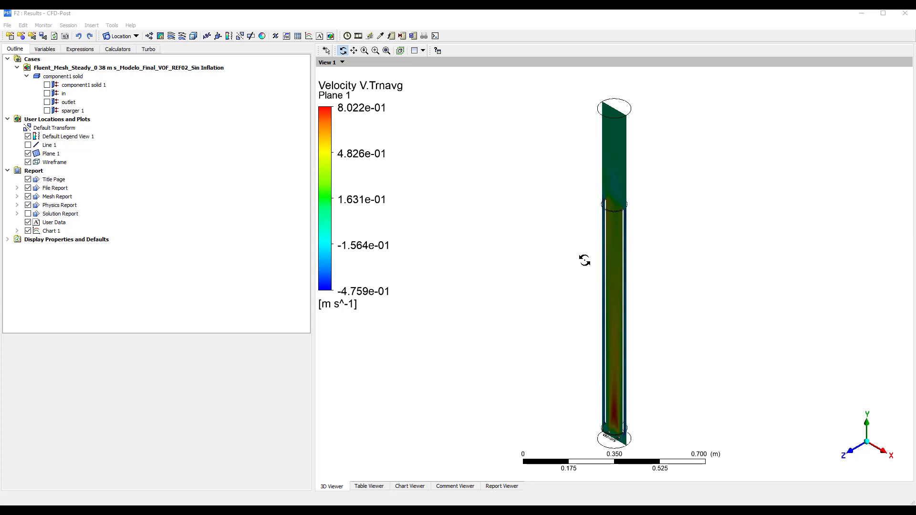
# Face Plane 1 straight on along the Z axis and colour it by Air.Volume Fraction.
pyautogui.click(46, 155)
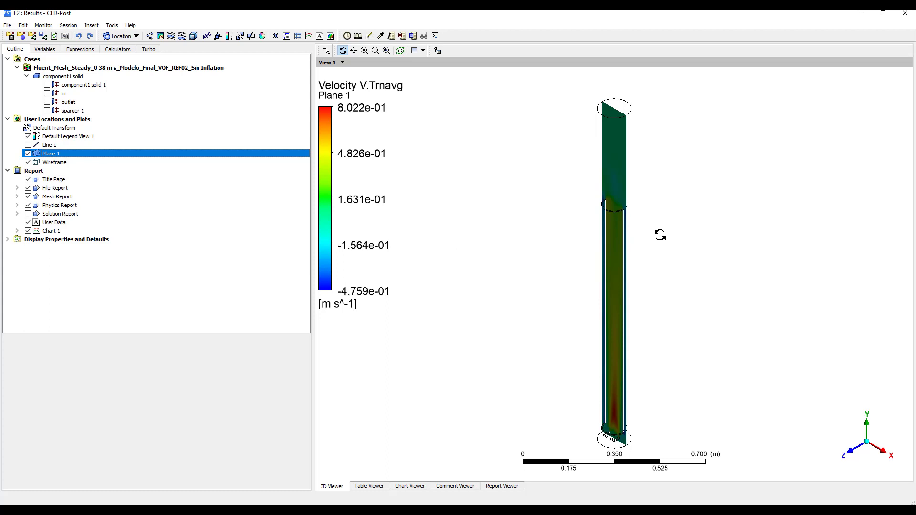
pyautogui.click(848, 451)
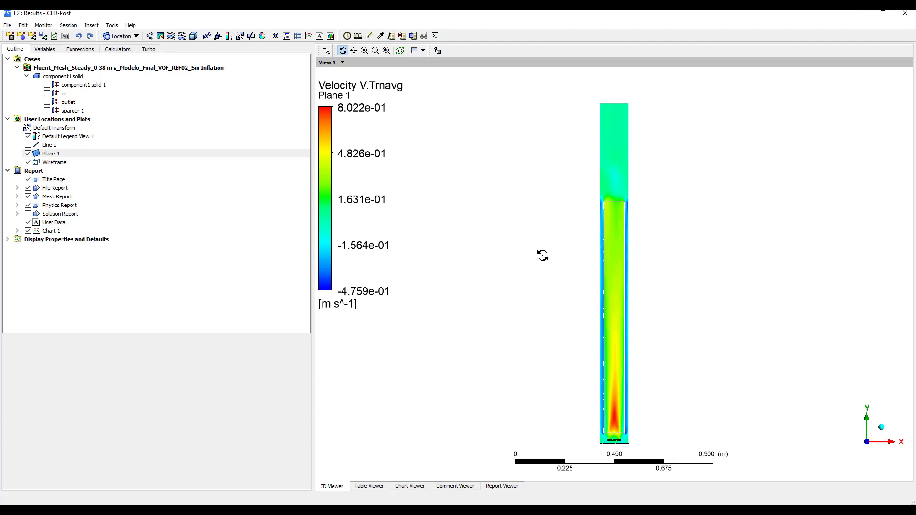
pyautogui.click(52, 155)
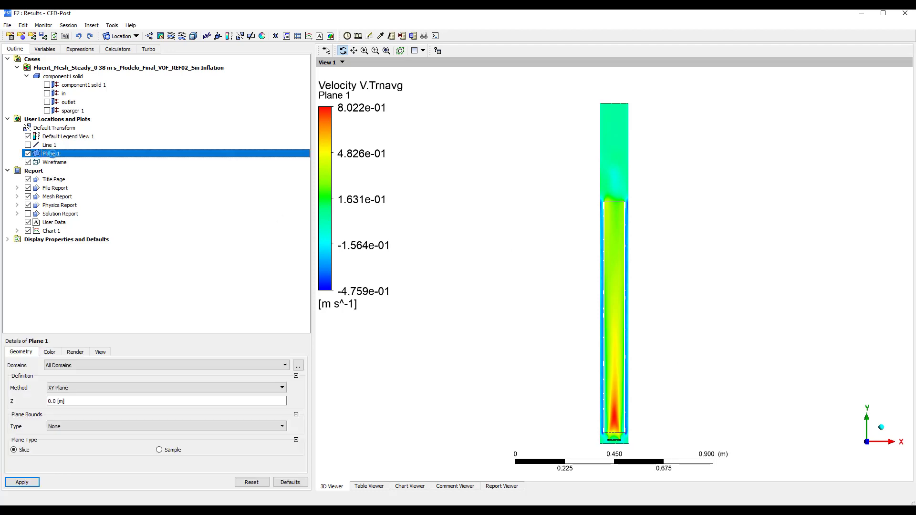
pyautogui.click(53, 353)
pyautogui.click(78, 382)
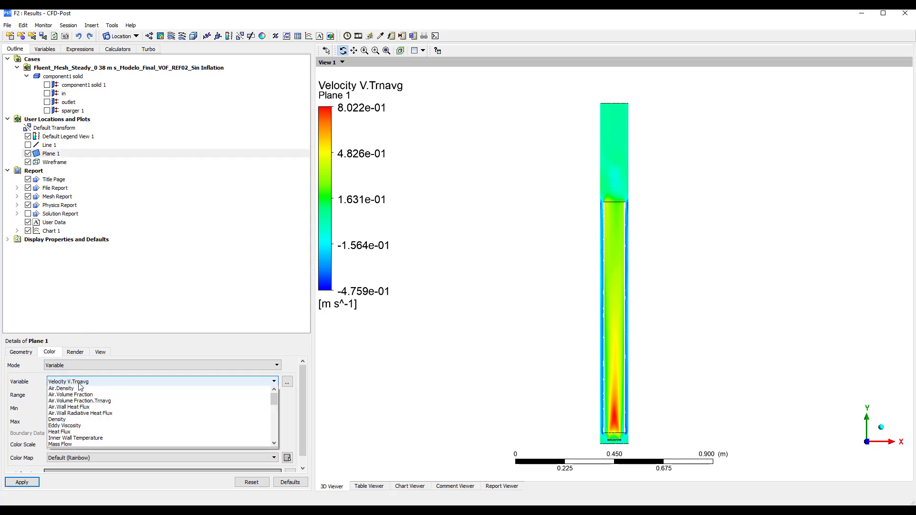
pyautogui.scroll(-3, 82, 401)
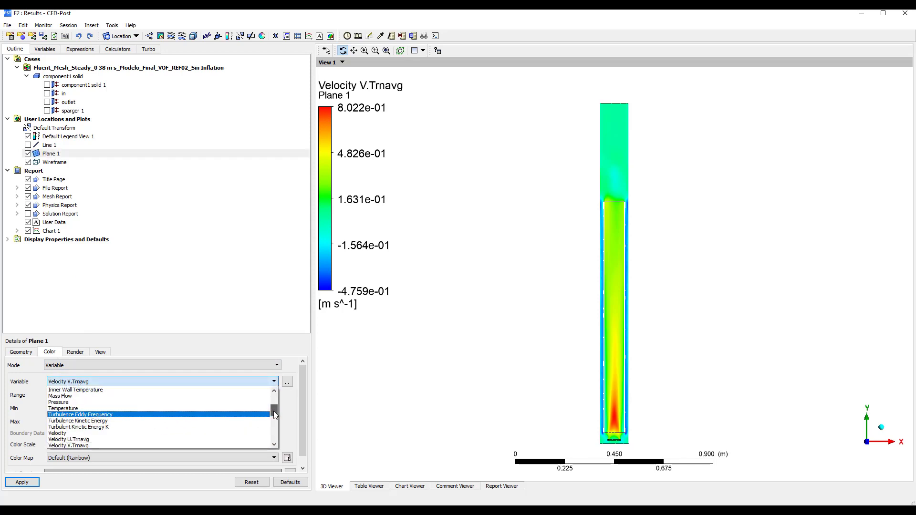
pyautogui.moveTo(274, 411); pyautogui.dragTo(275, 398)
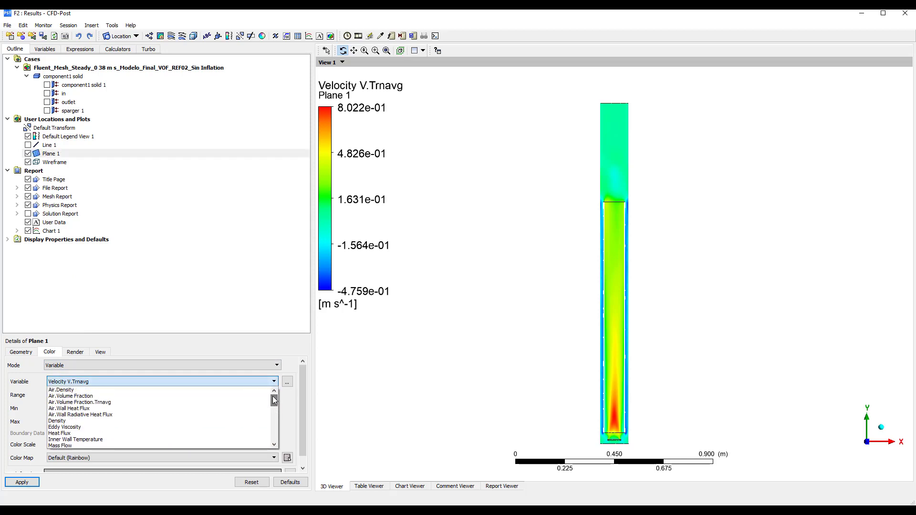
pyautogui.click(82, 397)
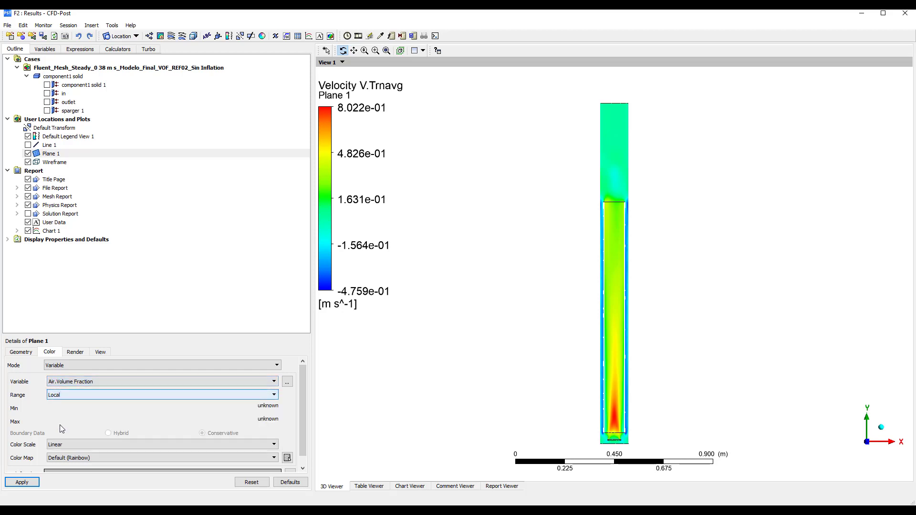
pyautogui.click(22, 483)
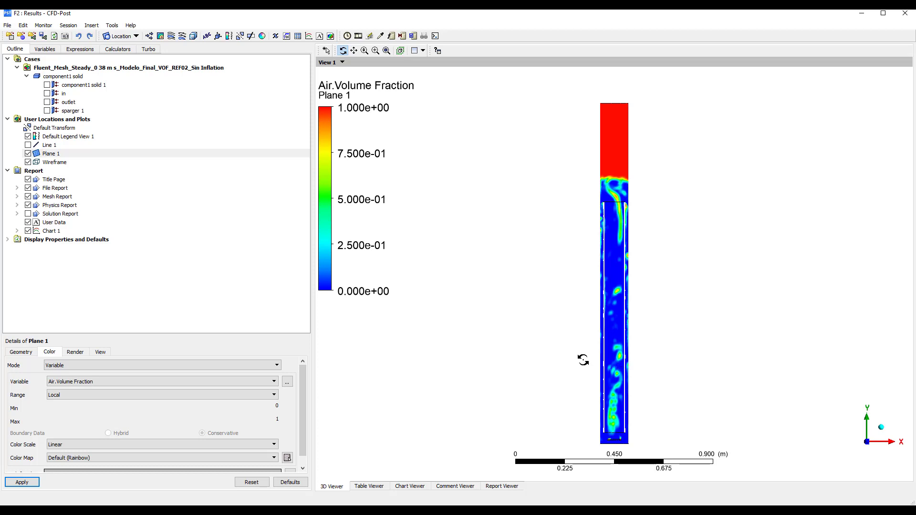
# Colour Plane 1 by the time-averaged variable Air.Volume Fraction.Trnavg.
pyautogui.click(143, 382)
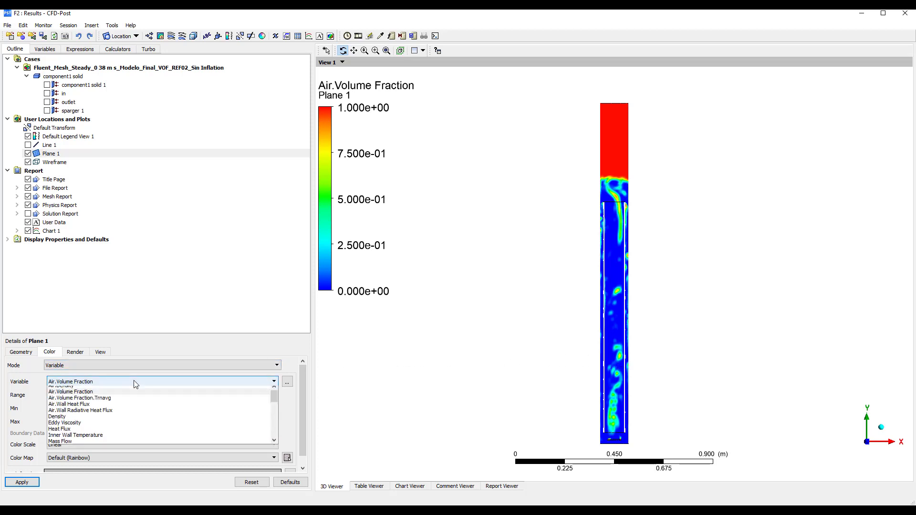
pyautogui.click(107, 402)
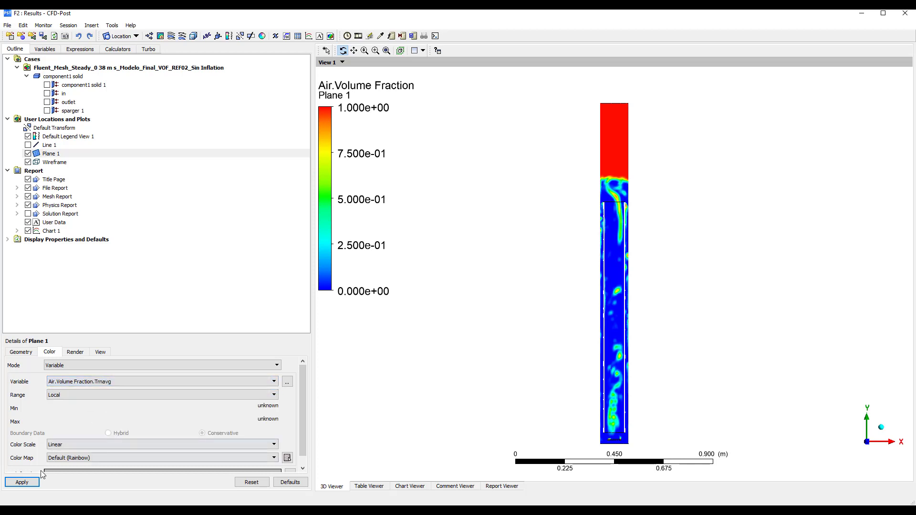
pyautogui.click(30, 482)
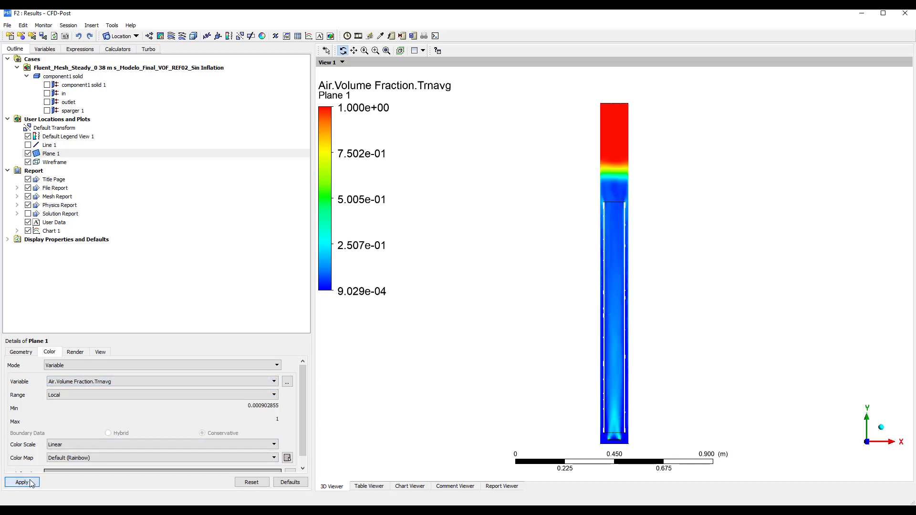
# Compare the instantaneous and averaged air fields by switching Plane 1 to Air.Volume Fraction and back to Air.Volume Fraction.Trnavg.
pyautogui.click(101, 382)
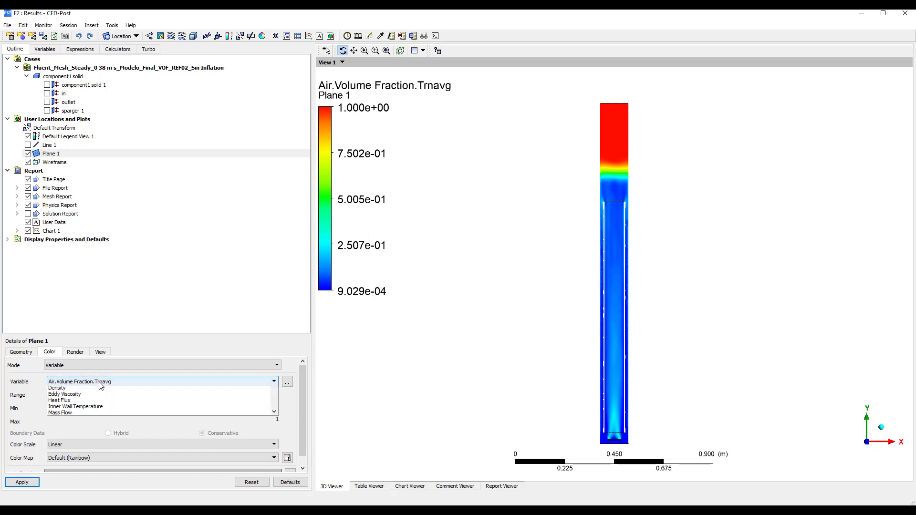
pyautogui.click(82, 396)
pyautogui.click(27, 483)
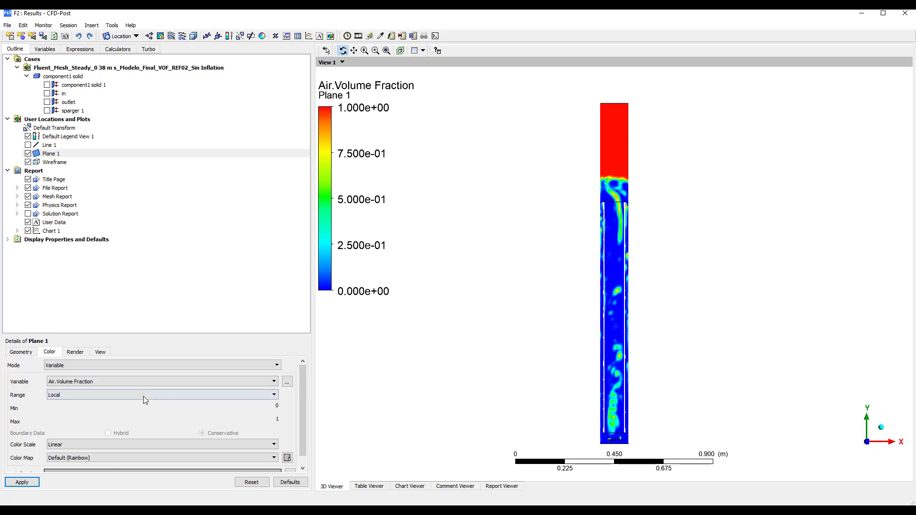
pyautogui.click(130, 382)
pyautogui.click(108, 402)
pyautogui.click(20, 482)
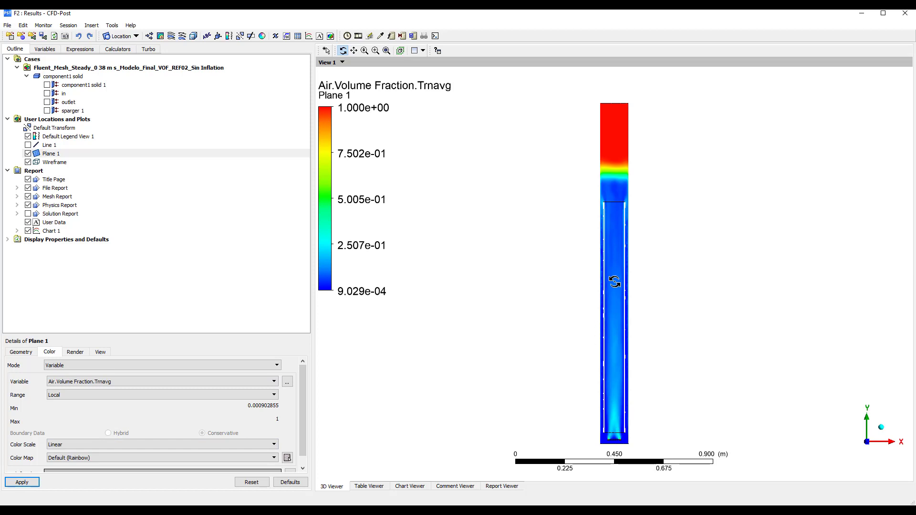
# Colour Plane 1 by Turbulent Kinetic Energy K.
pyautogui.click(103, 384)
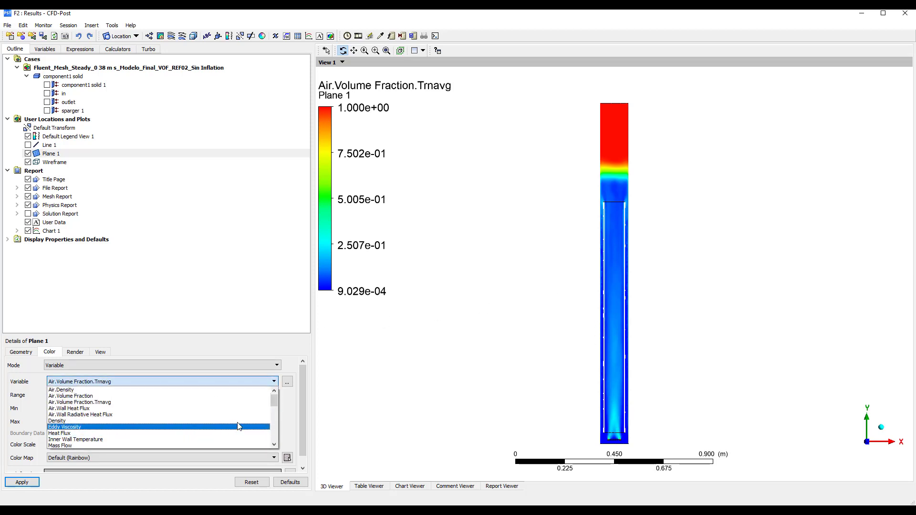
pyautogui.moveTo(273, 402); pyautogui.dragTo(274, 410)
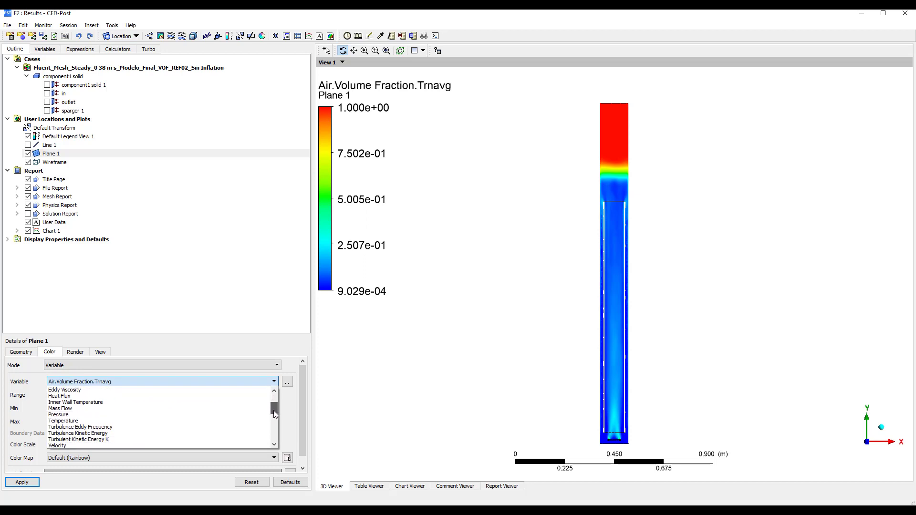
pyautogui.click(108, 438)
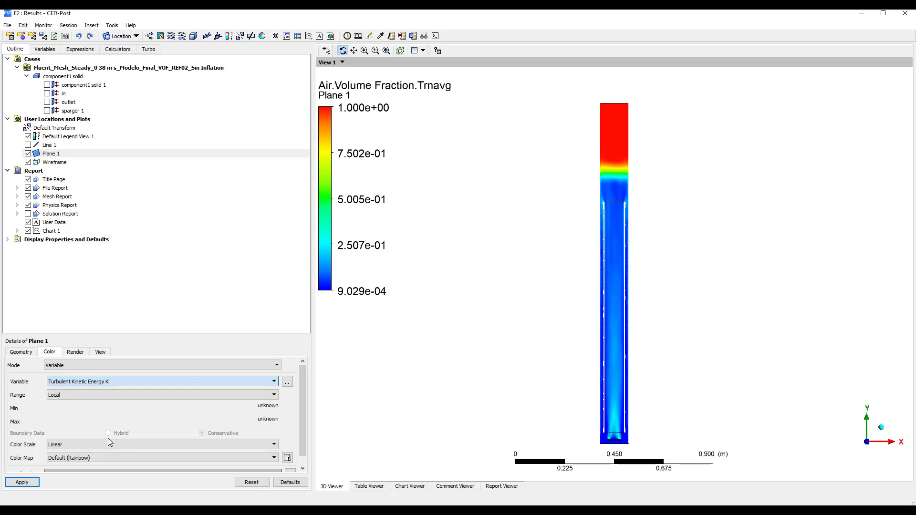
pyautogui.click(22, 486)
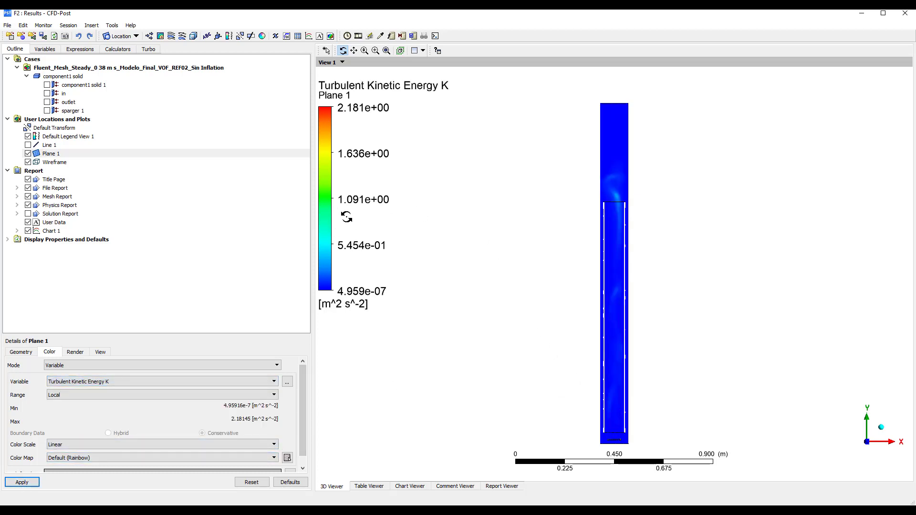
# Change Plane 1's turbulent kinetic energy colour range to User Specified with a maximum of 0.5 m^2 s^-2.
pyautogui.click(76, 399)
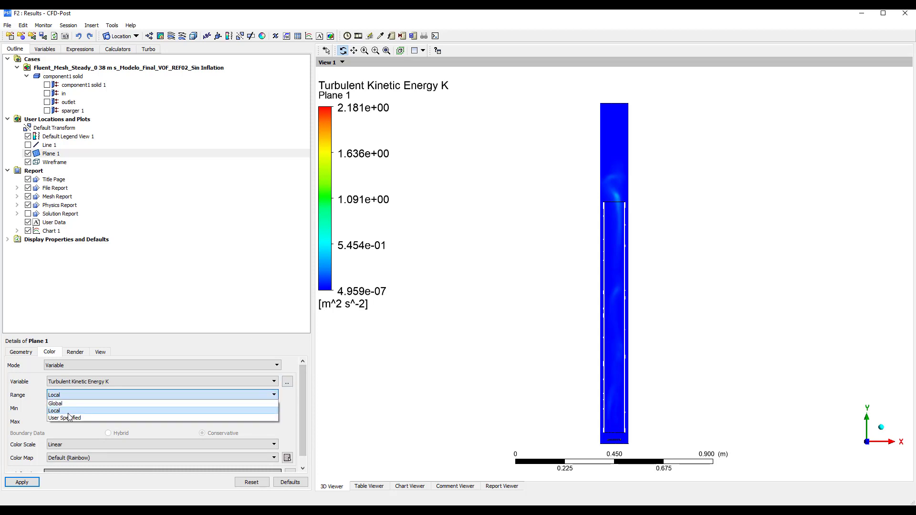
pyautogui.click(70, 416)
pyautogui.click(65, 422)
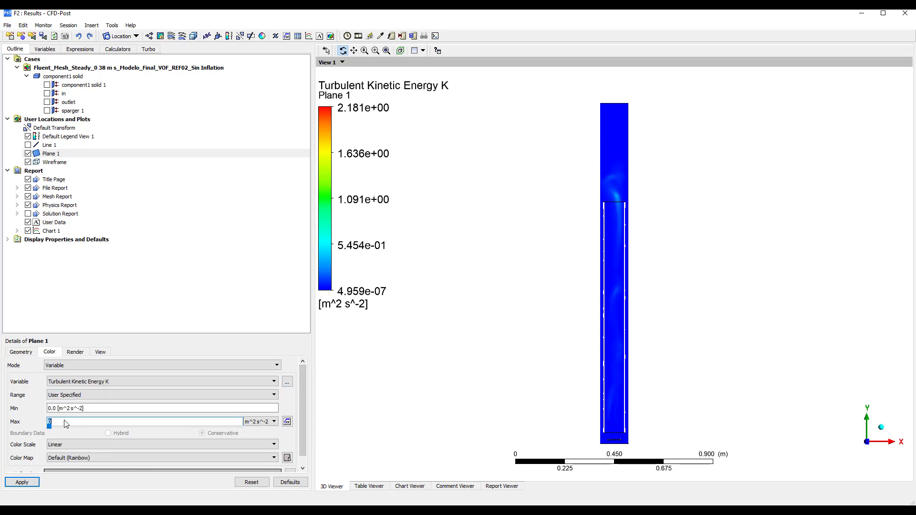
pyautogui.click(17, 484)
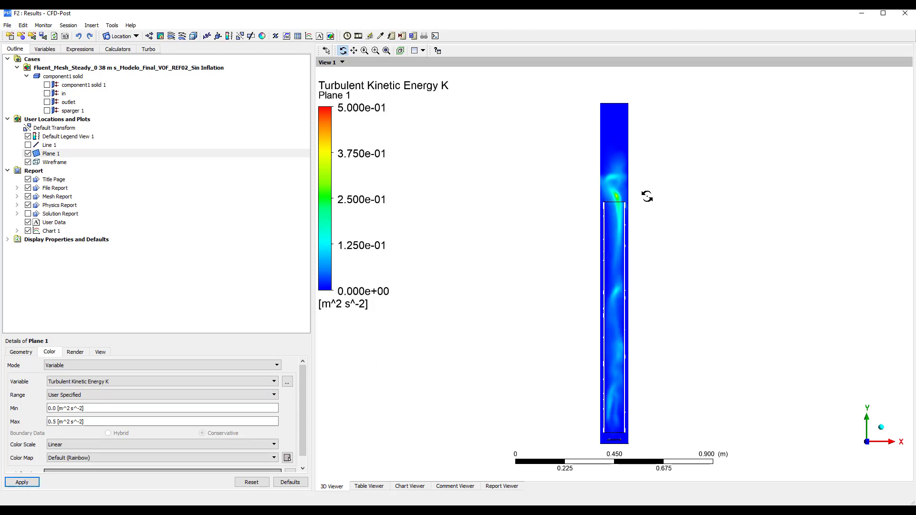
# Find Wall Shear among the available variables and colour Plane 1 by it.
pyautogui.click(30, 353)
pyautogui.click(49, 352)
pyautogui.click(158, 382)
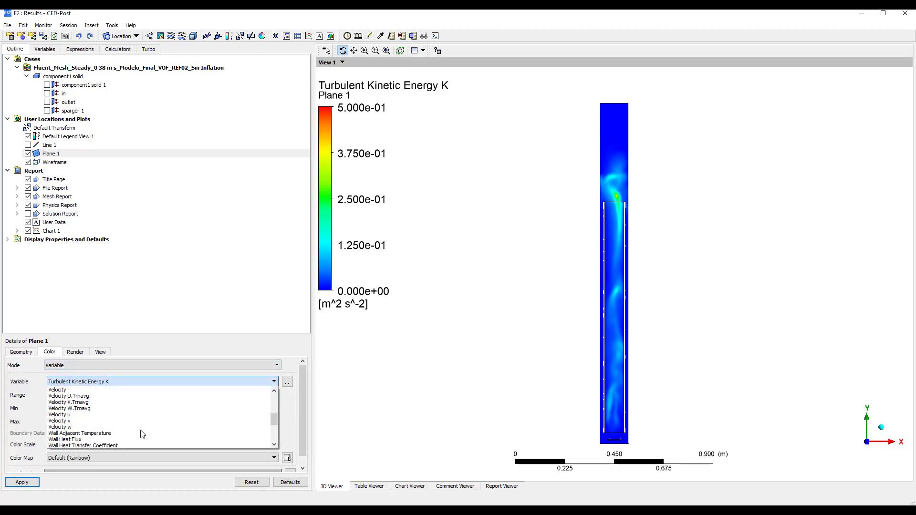
pyautogui.scroll(-3, 129, 433)
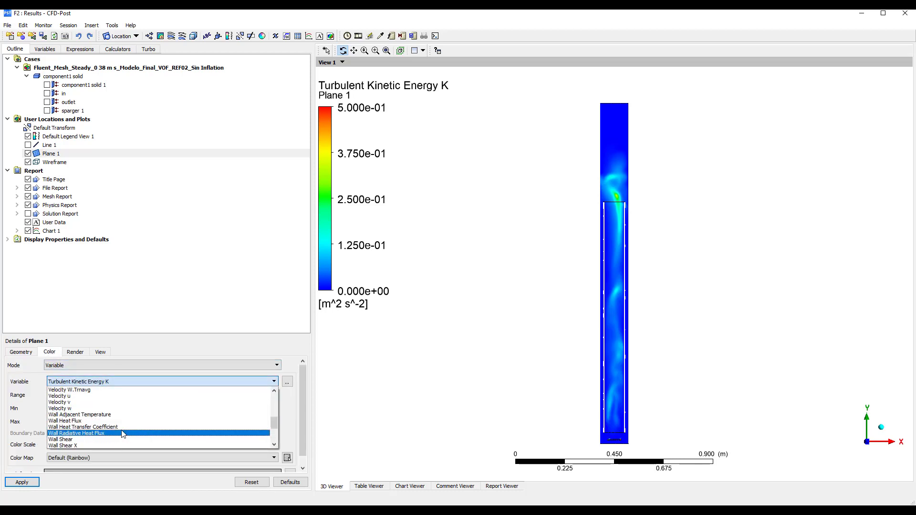
pyautogui.scroll(-2, 84, 441)
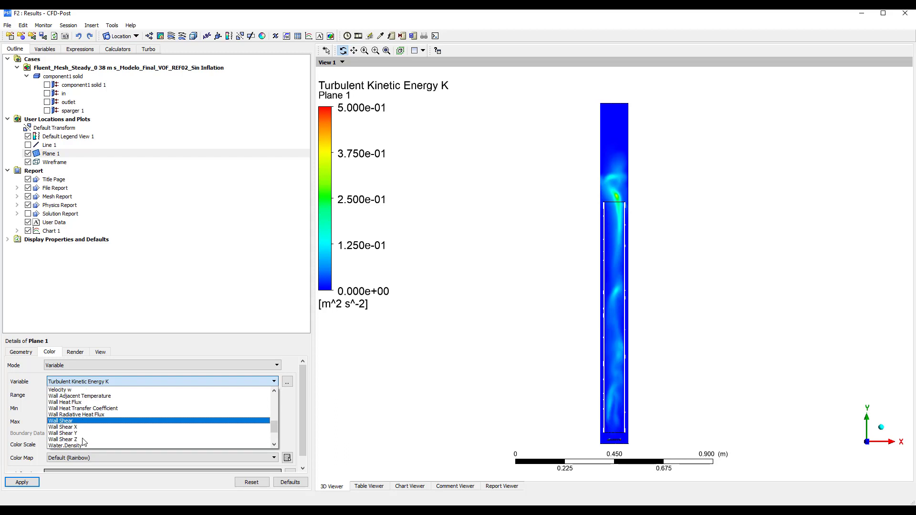
pyautogui.scroll(-1, 81, 430)
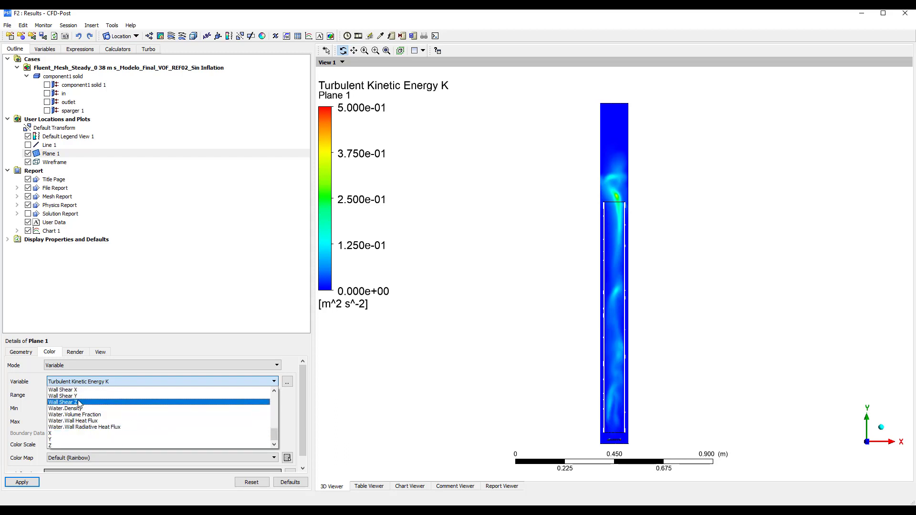
pyautogui.scroll(3, 71, 406)
pyautogui.click(64, 432)
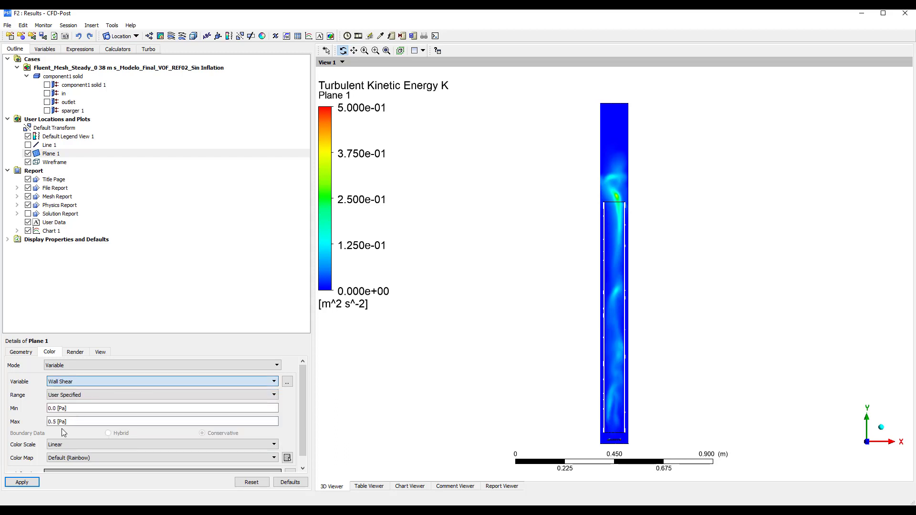
pyautogui.click(22, 483)
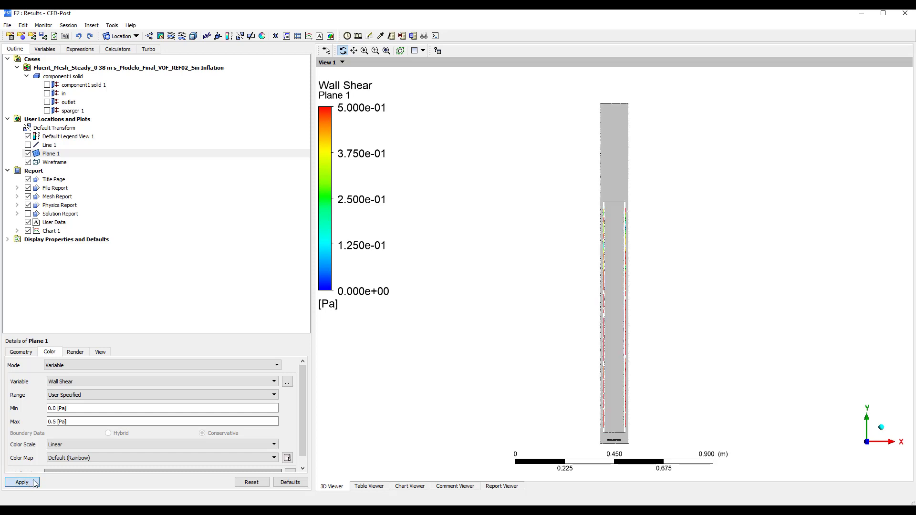
# Inspect the wall shear along the inner tube and column walls, and set its colour range to Local.
pyautogui.moveTo(596, 353); pyautogui.dragTo(616, 361)
pyautogui.scroll(5, 617, 361)
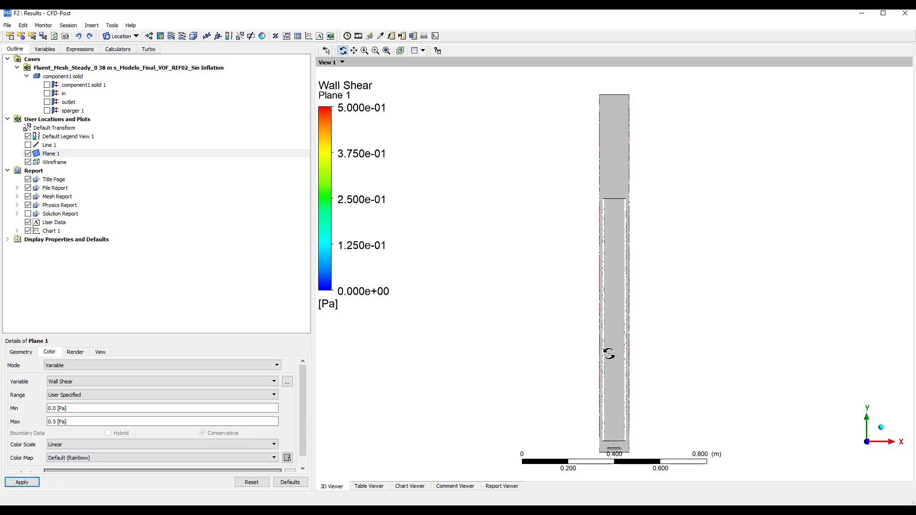
pyautogui.scroll(6, 606, 351)
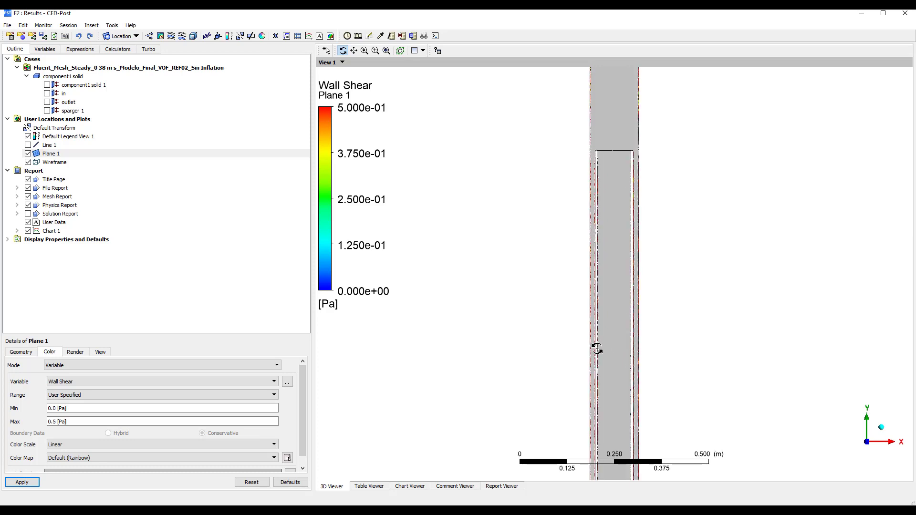
pyautogui.scroll(2, 593, 341)
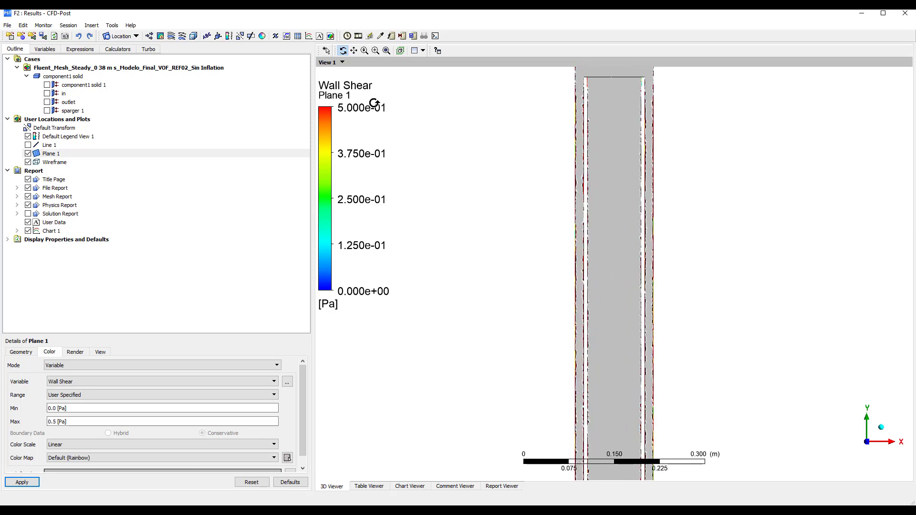
pyautogui.click(75, 395)
pyautogui.click(72, 413)
pyautogui.click(22, 482)
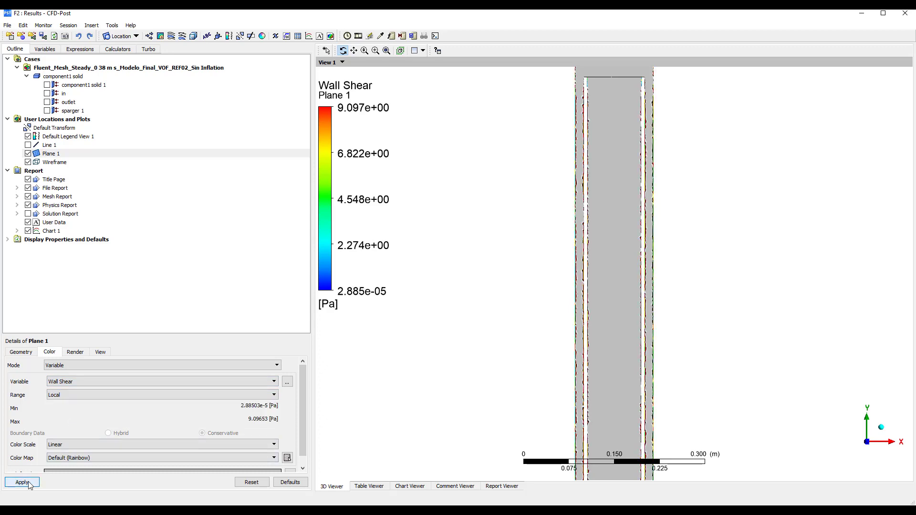
# Examine the wall shear over the full height of Plane 1 and look through the available colour variables.
pyautogui.scroll(-1, 591, 282)
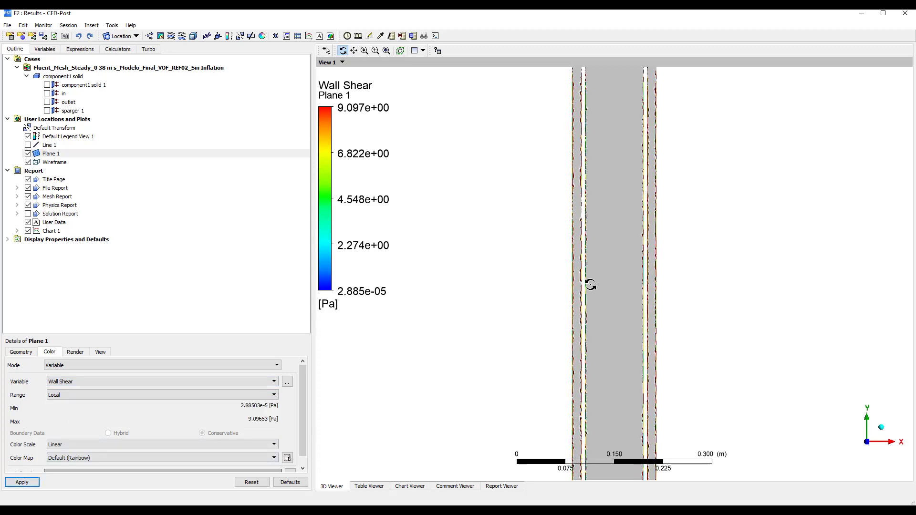
pyautogui.scroll(-1, 585, 281)
pyautogui.scroll(-4, 586, 284)
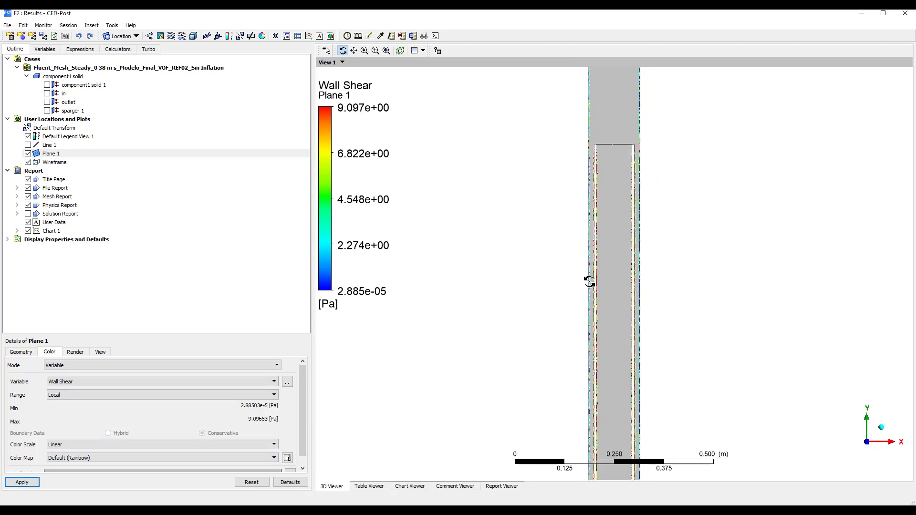
pyautogui.scroll(-3, 594, 279)
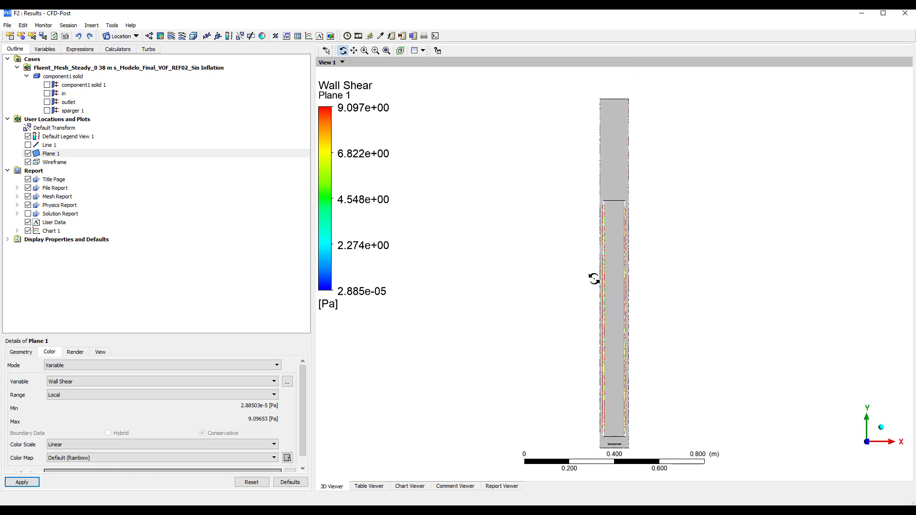
pyautogui.click(80, 383)
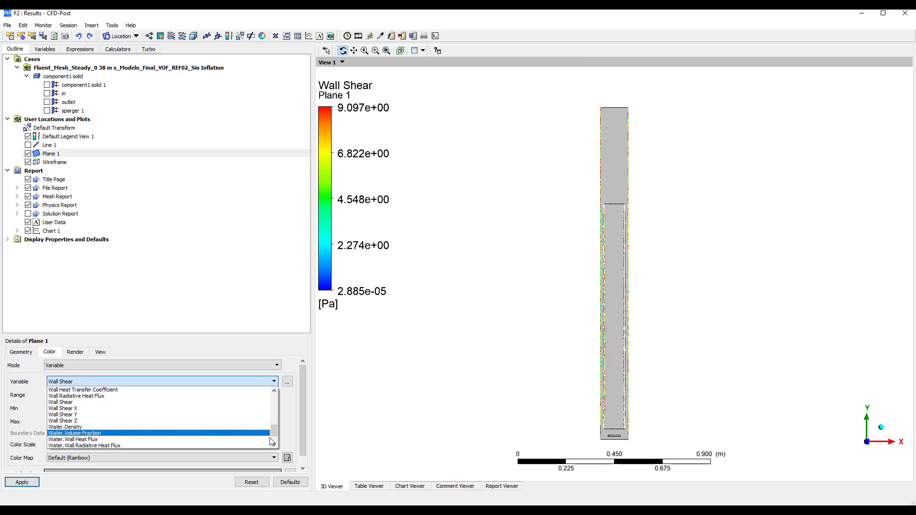
pyautogui.scroll(-1, 274, 443)
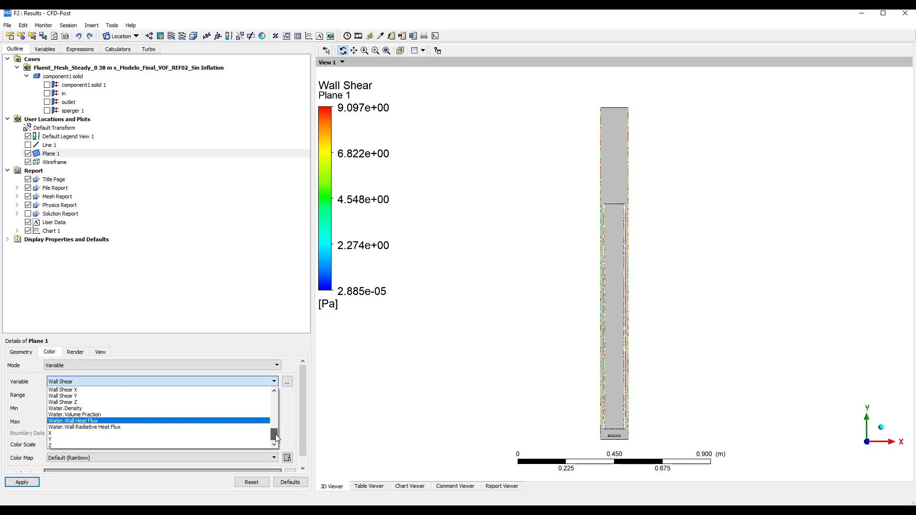
pyautogui.scroll(1, 277, 434)
pyautogui.moveTo(276, 434); pyautogui.dragTo(277, 394)
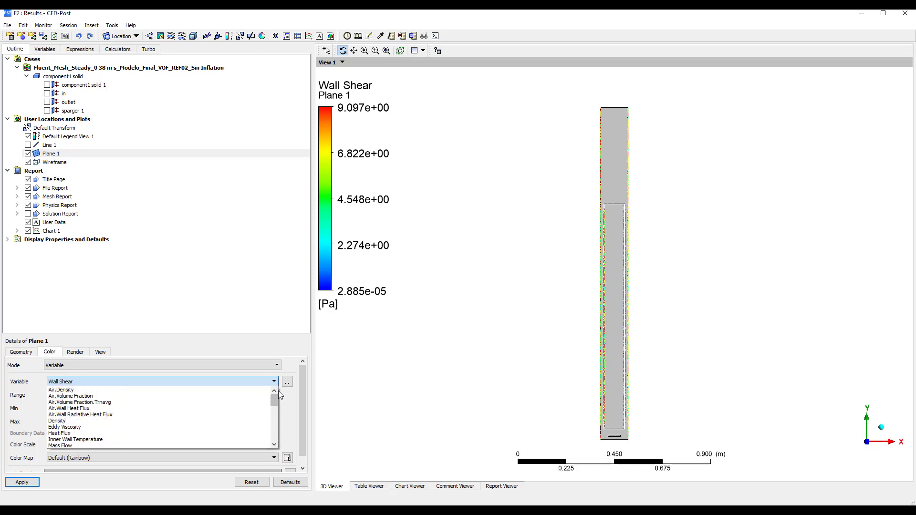
pyautogui.click(417, 348)
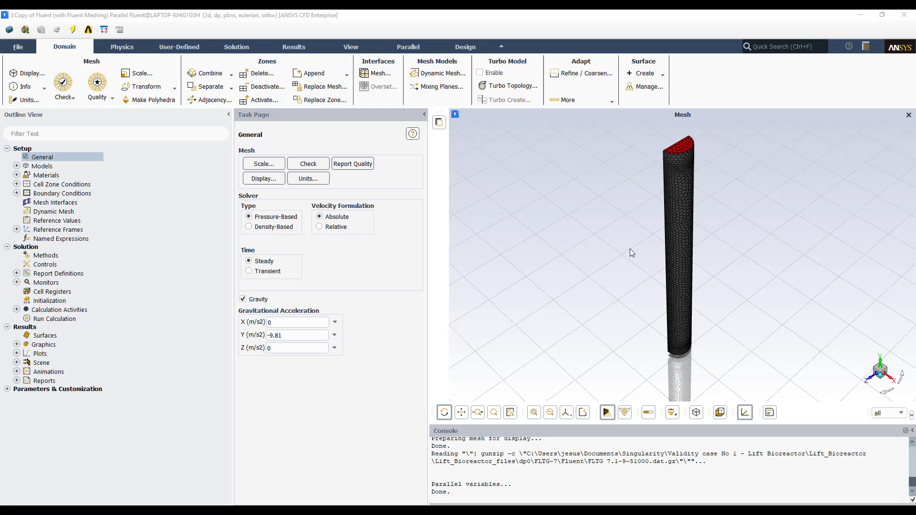
# In Fluent, examine the bioreactor mesh on the lengthwise section, including the refined cells around the sparger near the base.
pyautogui.moveTo(637, 237); pyautogui.dragTo(676, 335)
pyautogui.scroll(-3, 677, 335)
pyautogui.scroll(6, 676, 334)
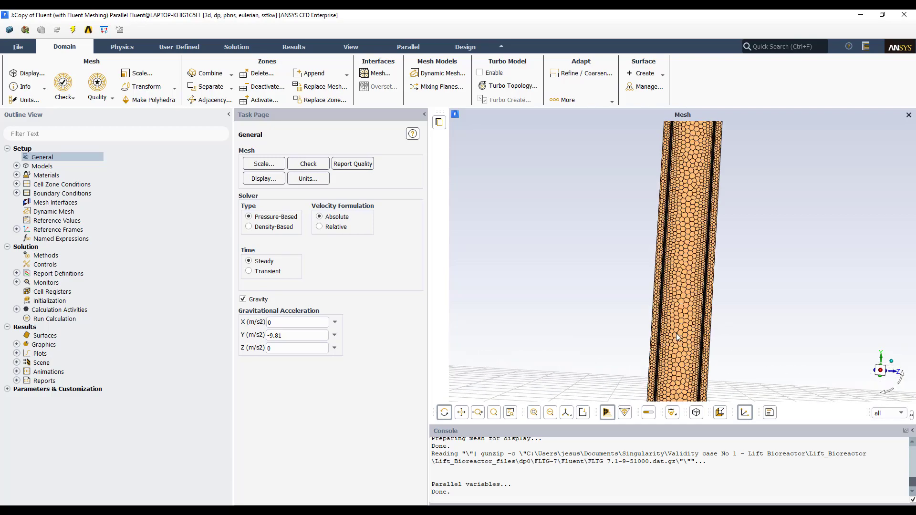
pyautogui.scroll(2, 664, 308)
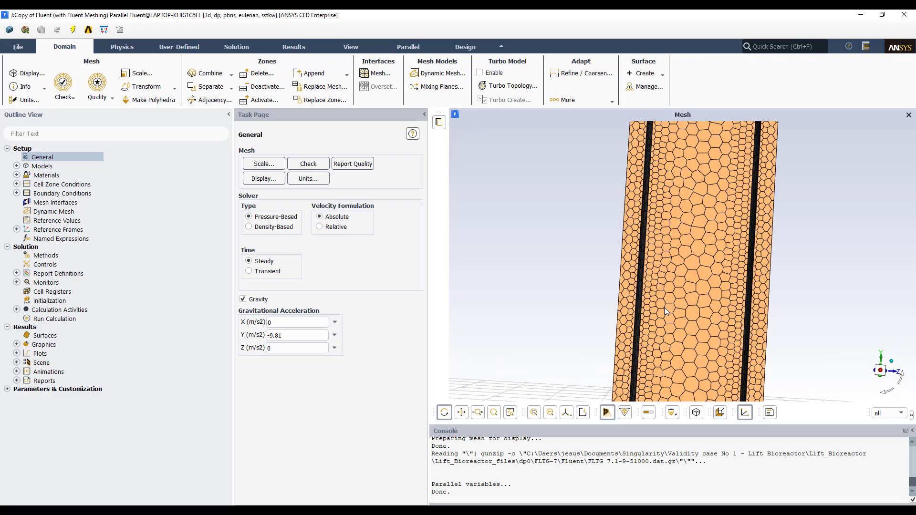
pyautogui.moveTo(664, 307); pyautogui.dragTo(625, 170, button='middle')
pyautogui.moveTo(657, 355); pyautogui.dragTo(629, 175, button='middle')
pyautogui.scroll(5, 632, 334)
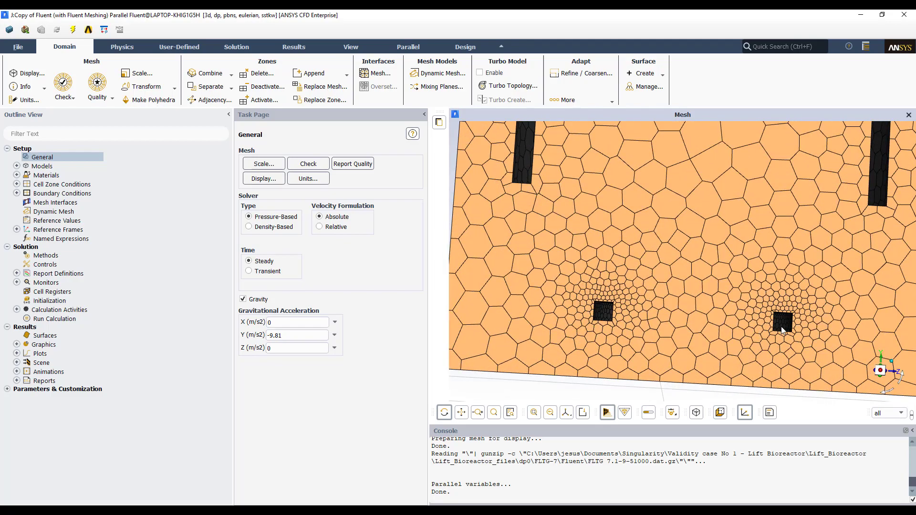
pyautogui.scroll(-5, 676, 302)
pyautogui.scroll(-2, 678, 301)
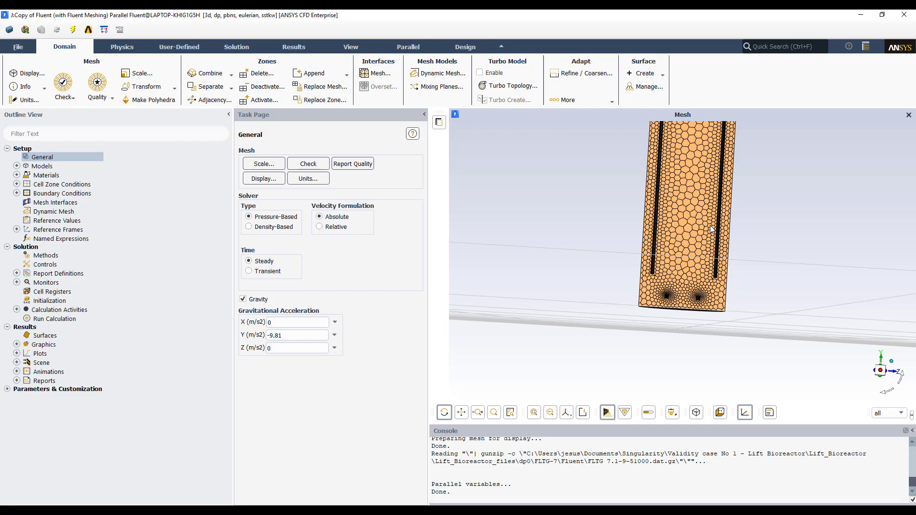
# Examine the section mesh from the base up to the column's top and the upper ends of the inner tube walls.
pyautogui.moveTo(694, 230); pyautogui.dragTo(648, 233)
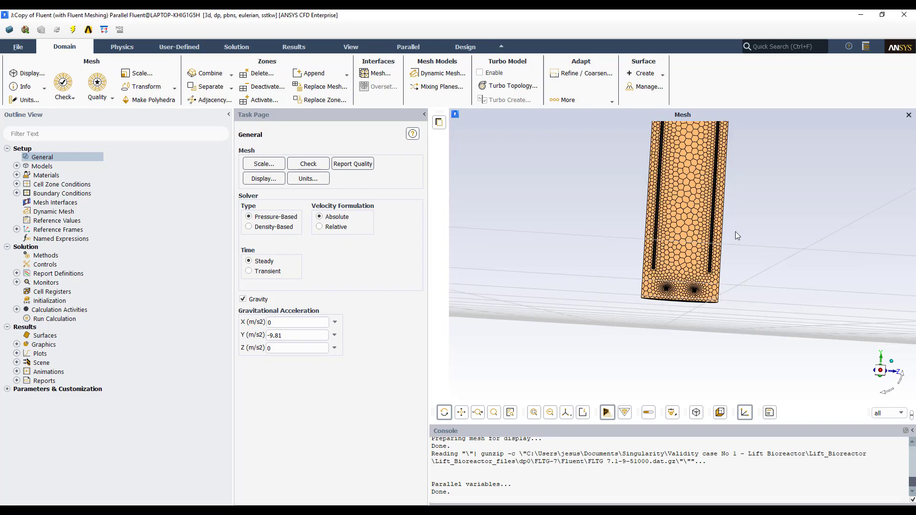
pyautogui.moveTo(724, 233); pyautogui.dragTo(705, 271)
pyautogui.moveTo(689, 227); pyautogui.dragTo(692, 267, button='middle')
pyautogui.scroll(-3, 707, 265)
pyautogui.moveTo(705, 236); pyautogui.dragTo(684, 351, button='middle')
pyautogui.scroll(-2, 714, 238)
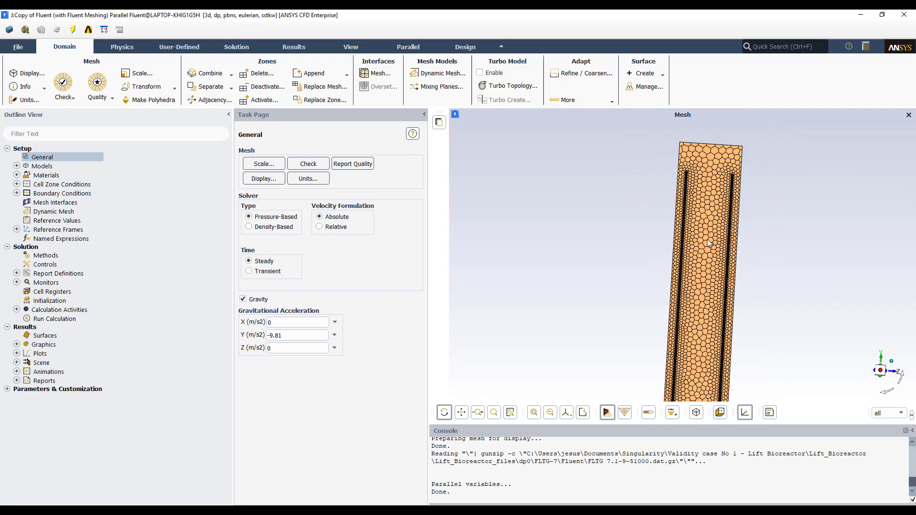
pyautogui.moveTo(698, 209); pyautogui.dragTo(675, 268, button='middle')
pyautogui.scroll(2, 690, 207)
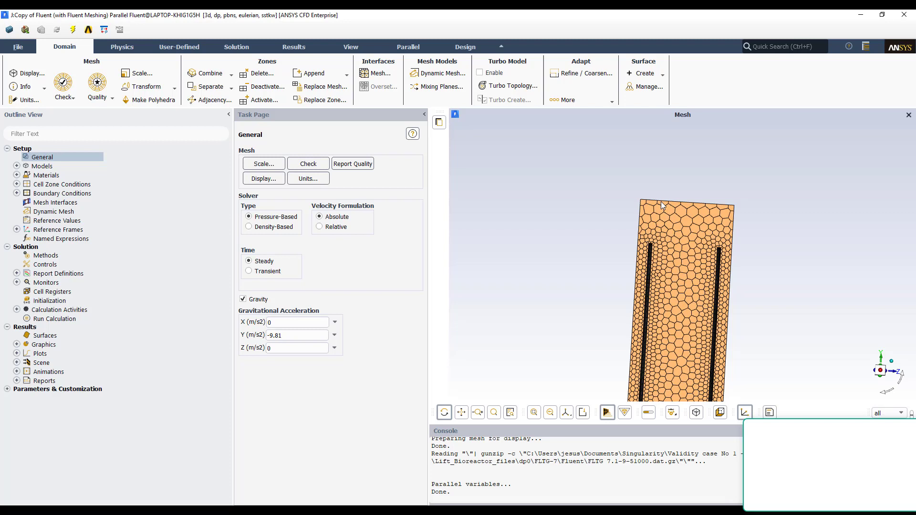
pyautogui.moveTo(690, 210); pyautogui.dragTo(643, 198)
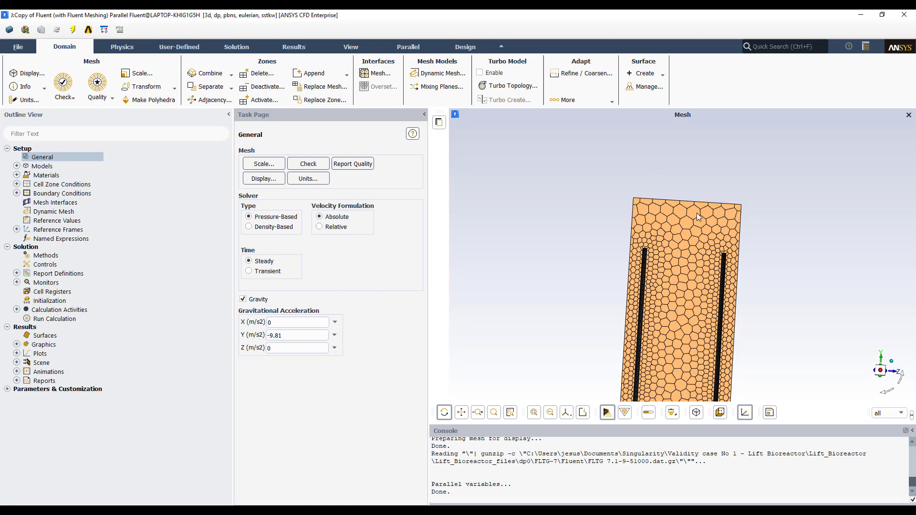
pyautogui.click(882, 403)
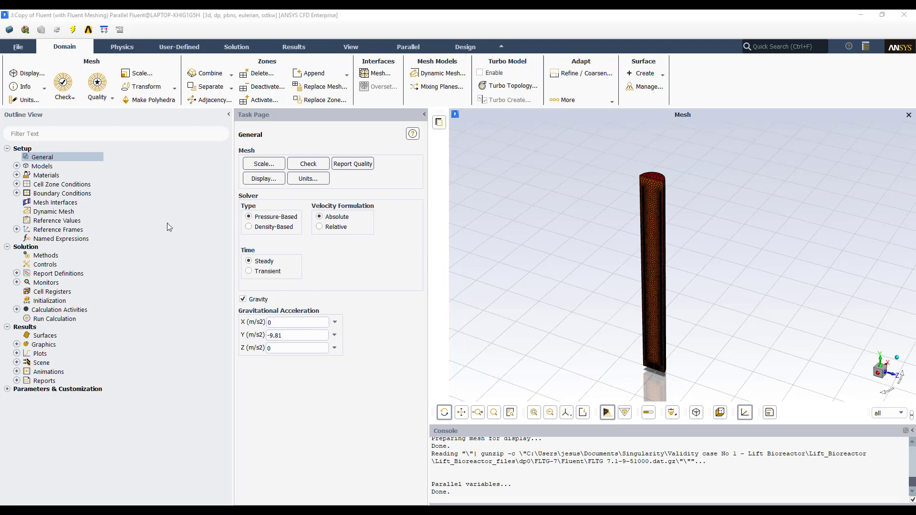
# Open the multiphase model settings and review the Eulerian model options and the list of phases.
pyautogui.click(17, 166)
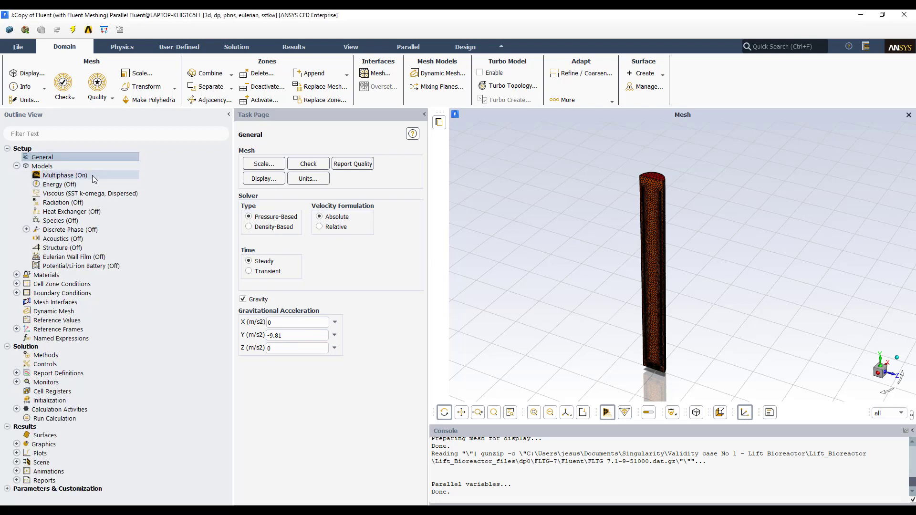
pyautogui.click(65, 176)
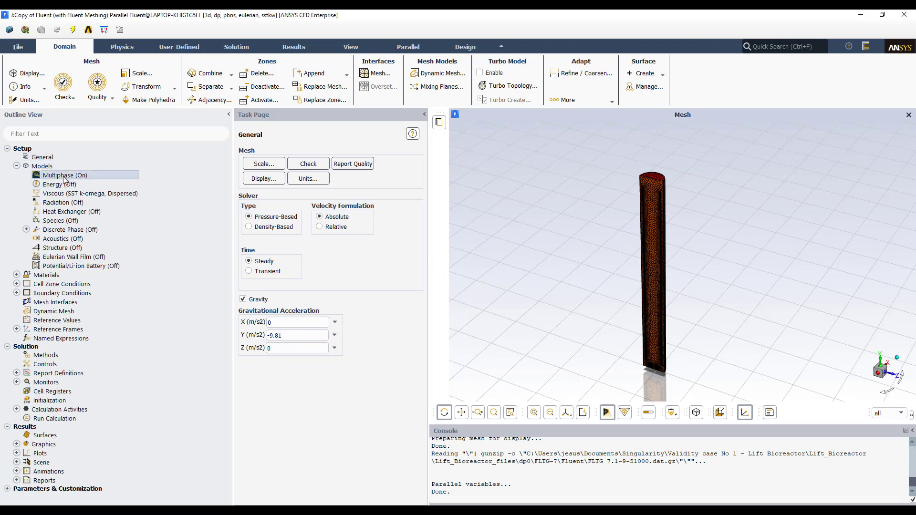
pyautogui.doubleClick(66, 179)
pyautogui.moveTo(312, 263); pyautogui.dragTo(270, 119)
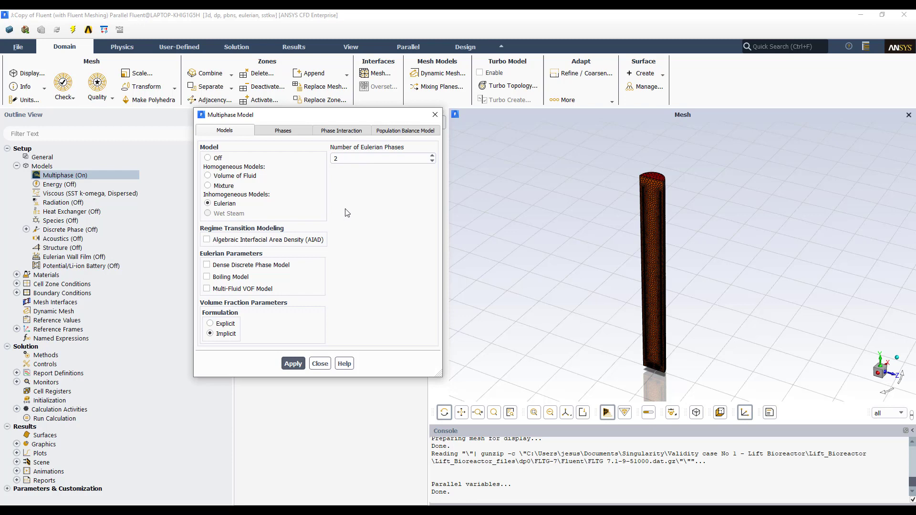
pyautogui.click(285, 131)
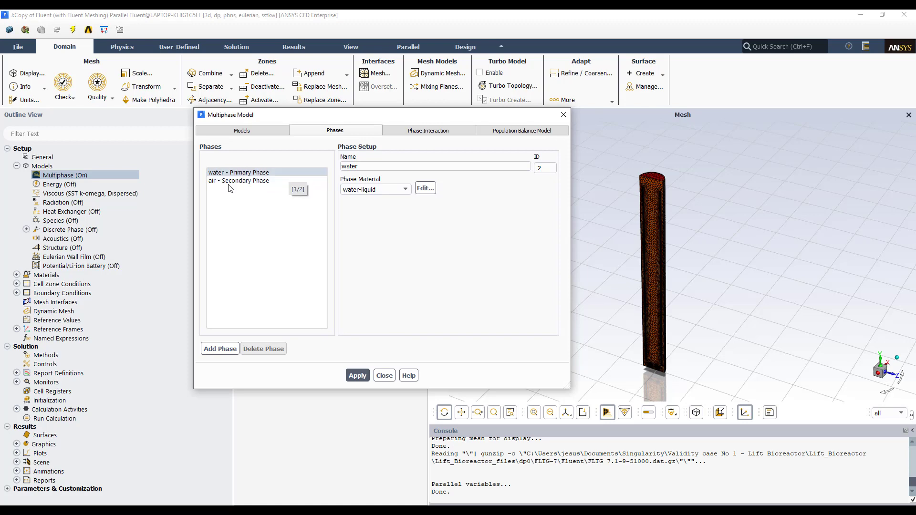
# Review the water-air phase interaction settings: forces with surface tension, mass transfer mechanisms, and interfacial area.
pyautogui.click(426, 136)
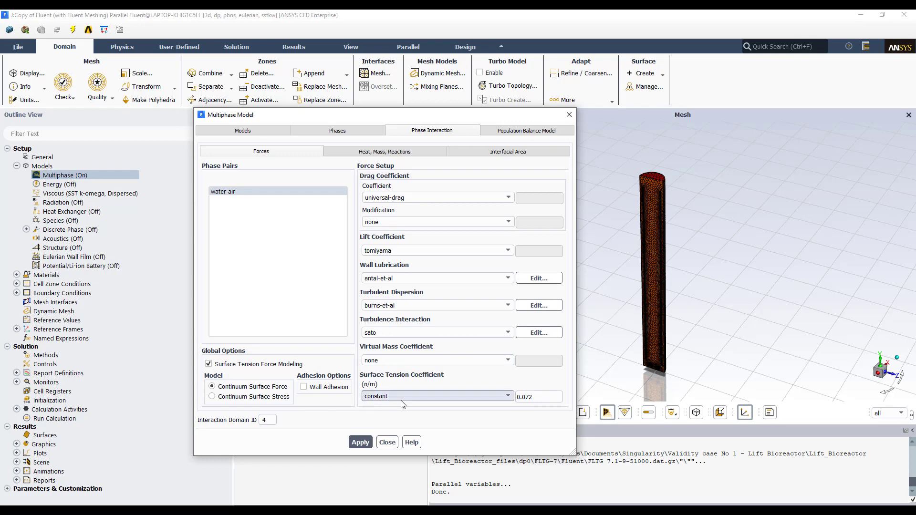
pyautogui.doubleClick(544, 399)
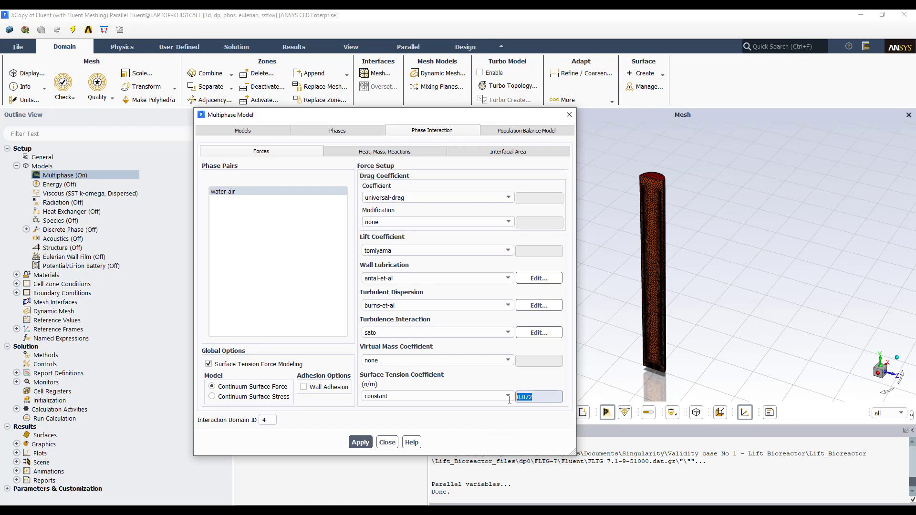
pyautogui.click(525, 419)
pyautogui.click(395, 152)
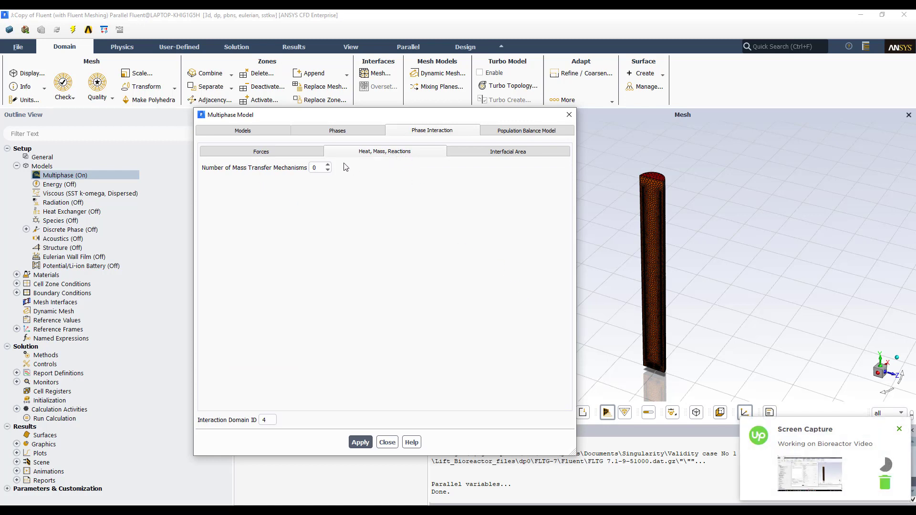
pyautogui.click(499, 154)
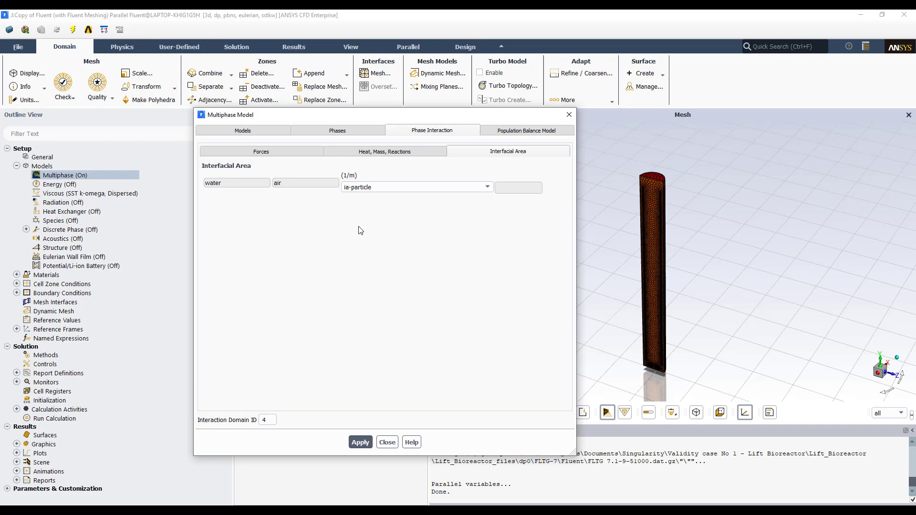
pyautogui.click(280, 152)
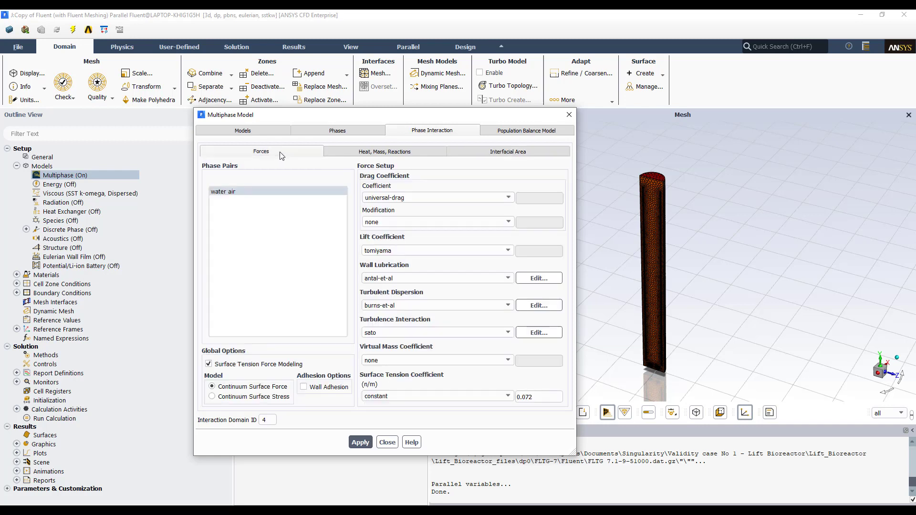
# Check the air secondary phase's material and diameter settings, then apply and close the multiphase model settings.
pyautogui.click(340, 131)
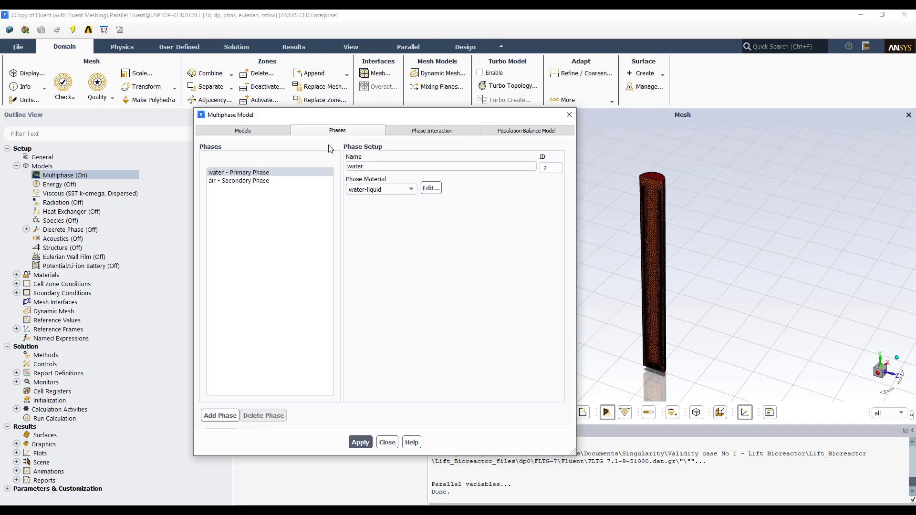
pyautogui.click(259, 182)
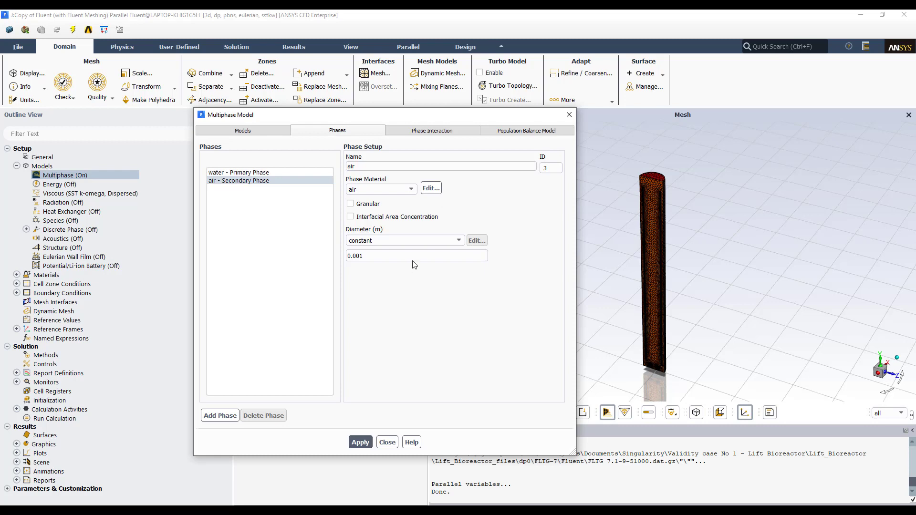
pyautogui.click(365, 445)
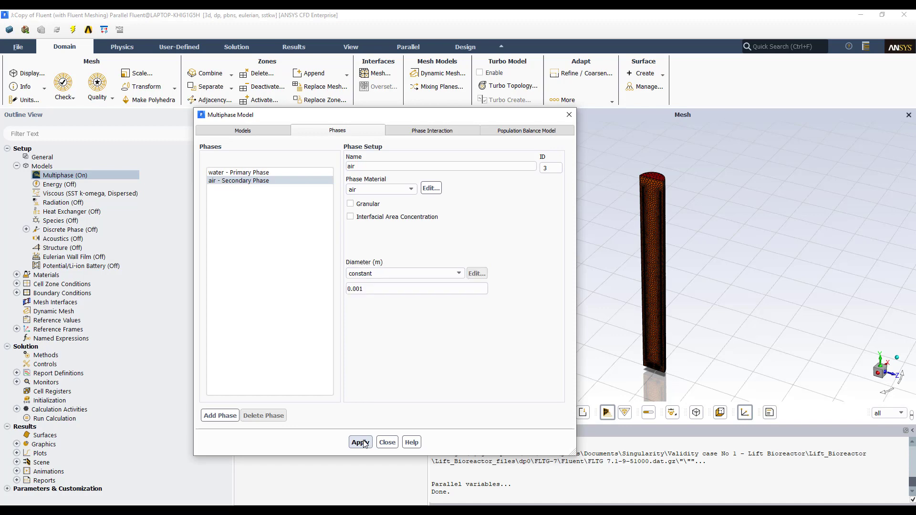
pyautogui.click(387, 442)
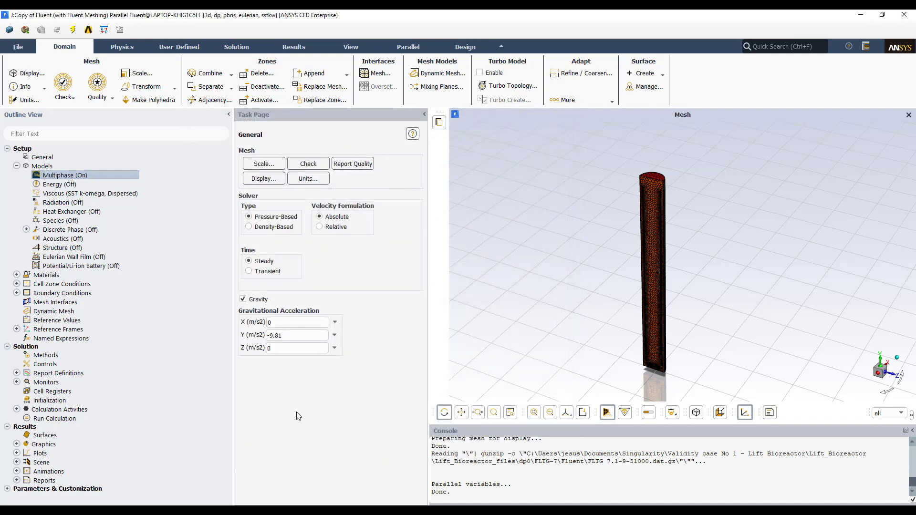
# Collapse the models list and check which zone is assigned the degassing boundary condition.
pyautogui.click(16, 166)
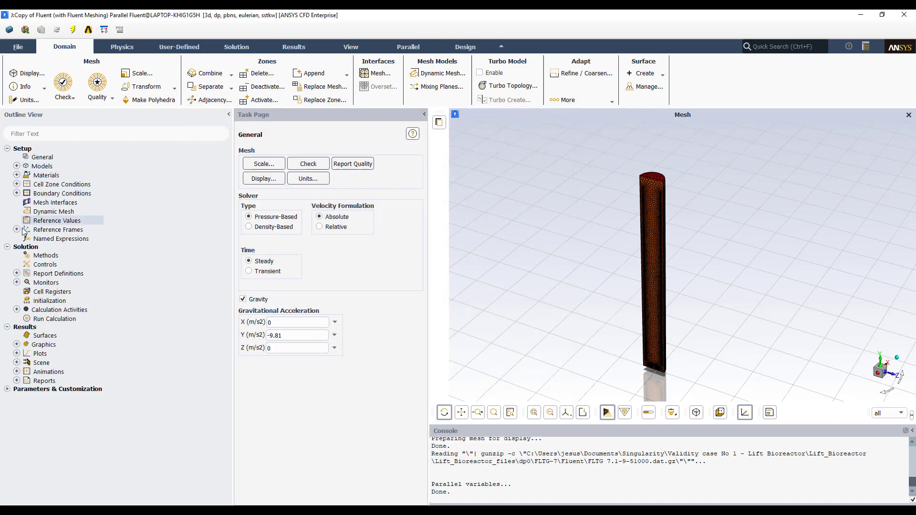
pyautogui.click(17, 193)
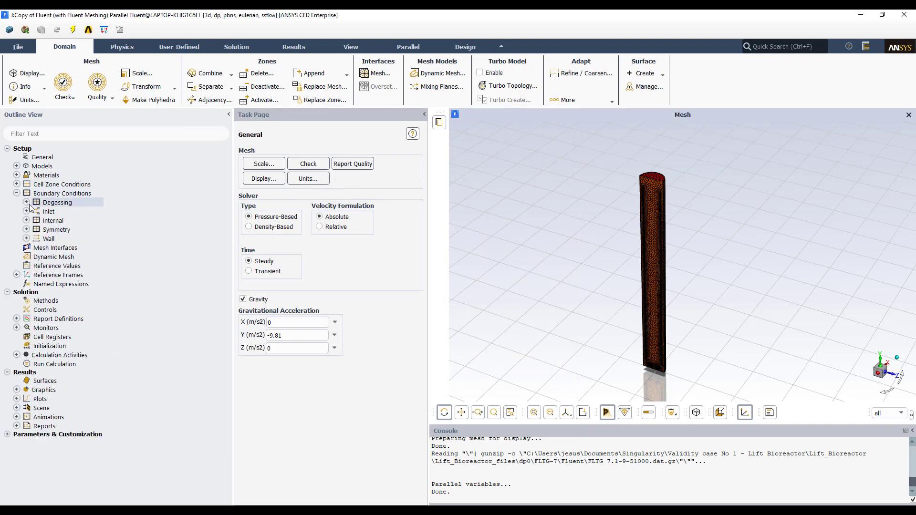
pyautogui.click(27, 203)
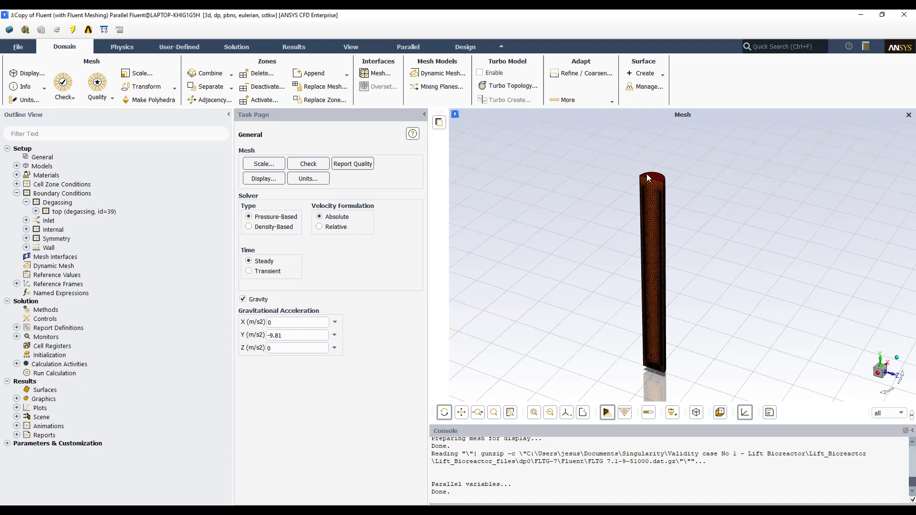
# Review the water-phase momentum settings of the sparger velocity inlet, then close them.
pyautogui.click(26, 221)
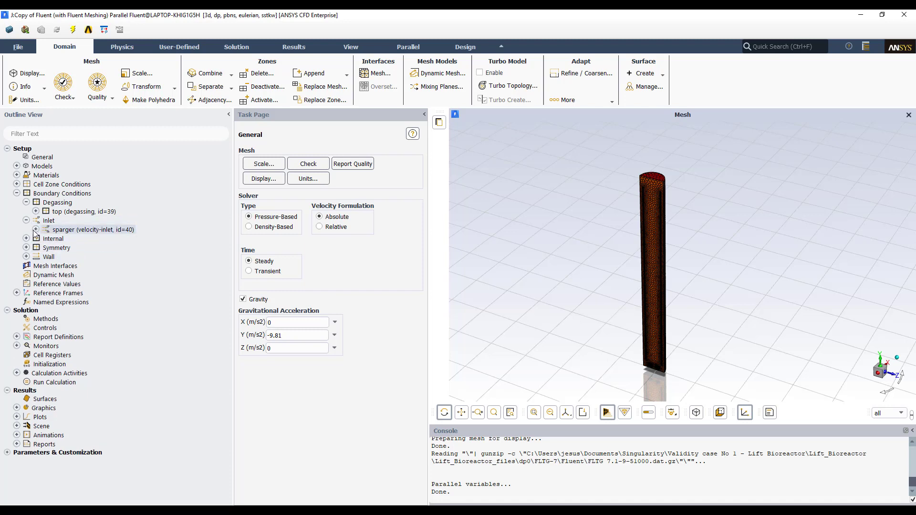
pyautogui.click(36, 230)
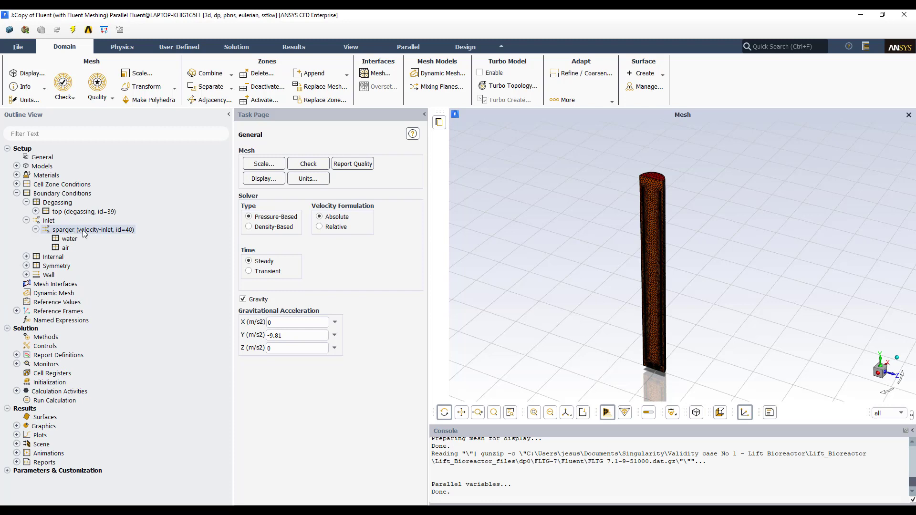
pyautogui.click(72, 240)
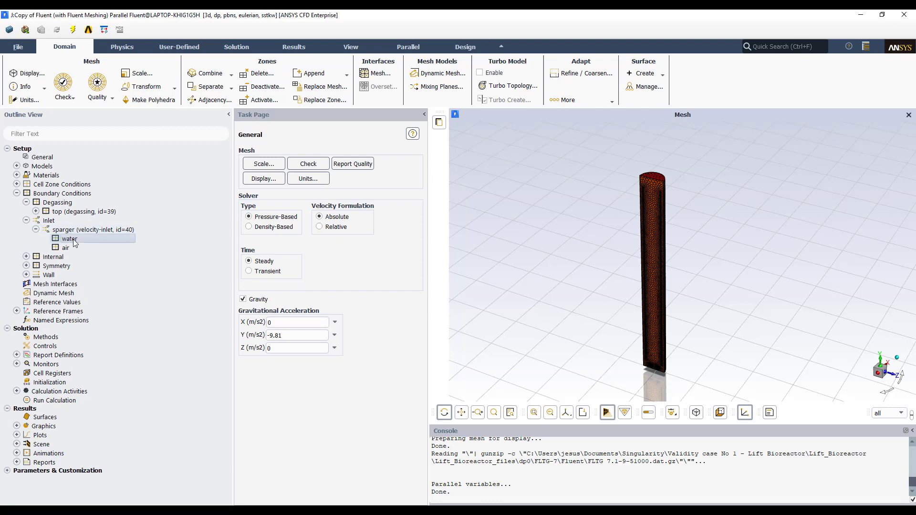
pyautogui.doubleClick(72, 239)
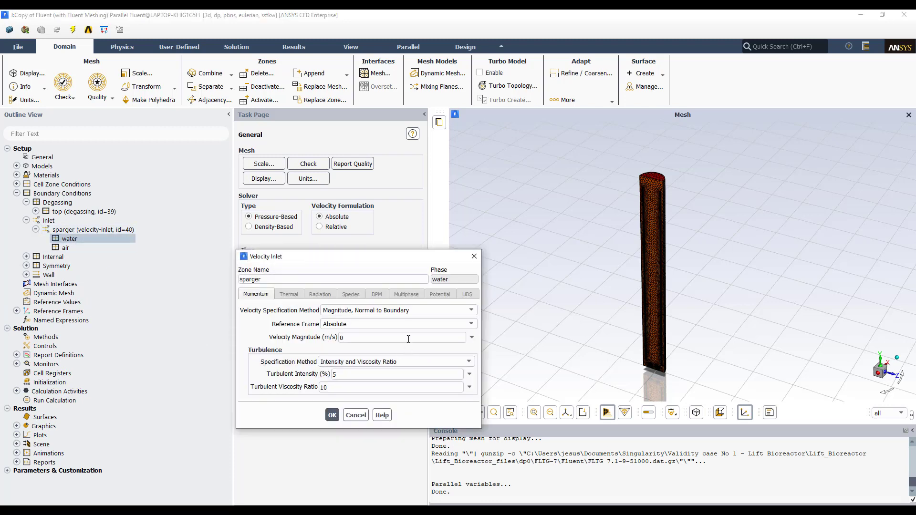
pyautogui.moveTo(375, 257); pyautogui.dragTo(313, 171)
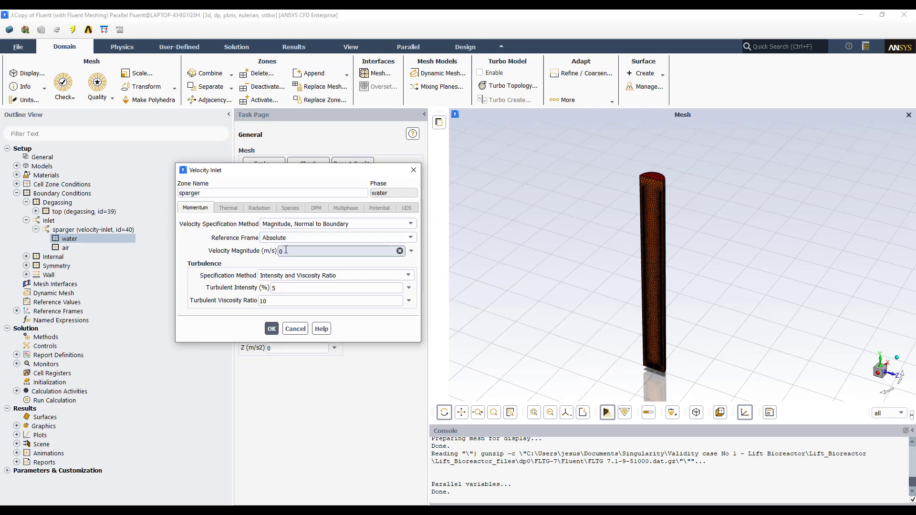
pyautogui.keyDown('ctrl'); pyautogui.click(89, 249); pyautogui.keyUp('ctrl')
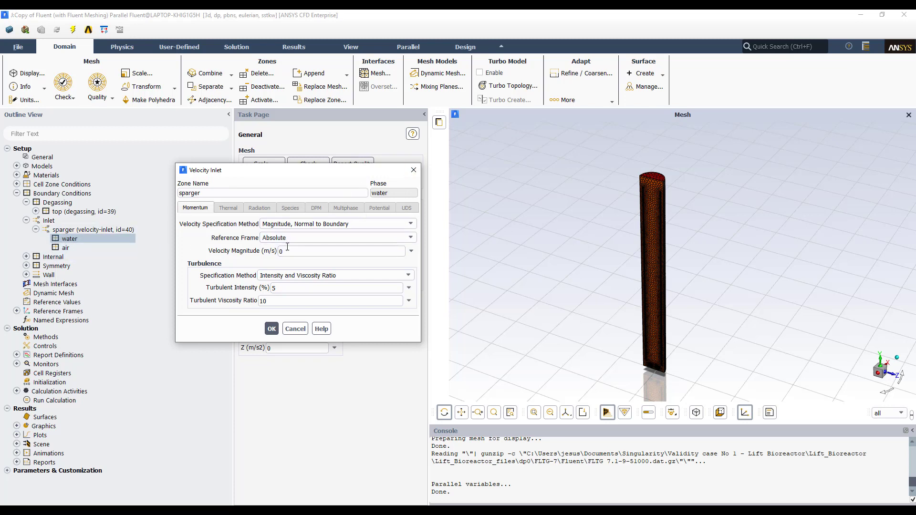
pyautogui.click(413, 170)
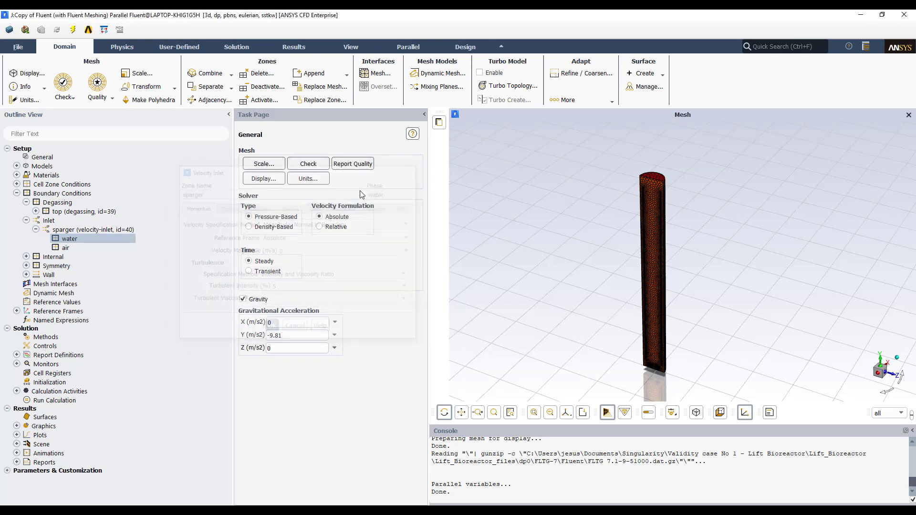
# Review the sparger inlet's momentum settings for the air phase and for the mixture.
pyautogui.click(63, 248)
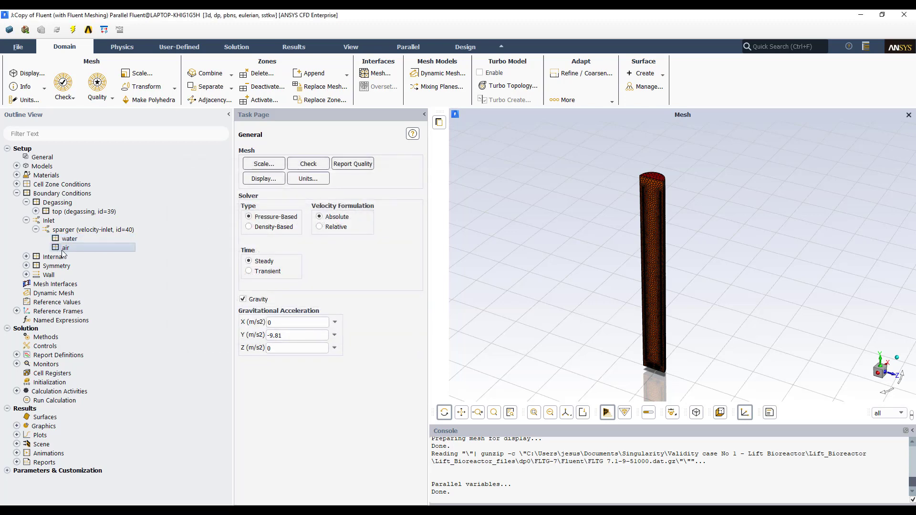
pyautogui.doubleClick(63, 250)
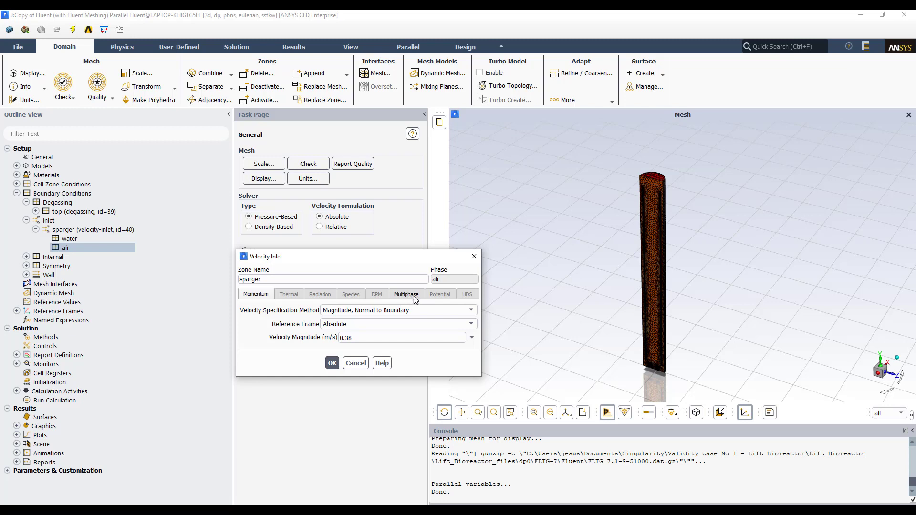
pyautogui.click(473, 256)
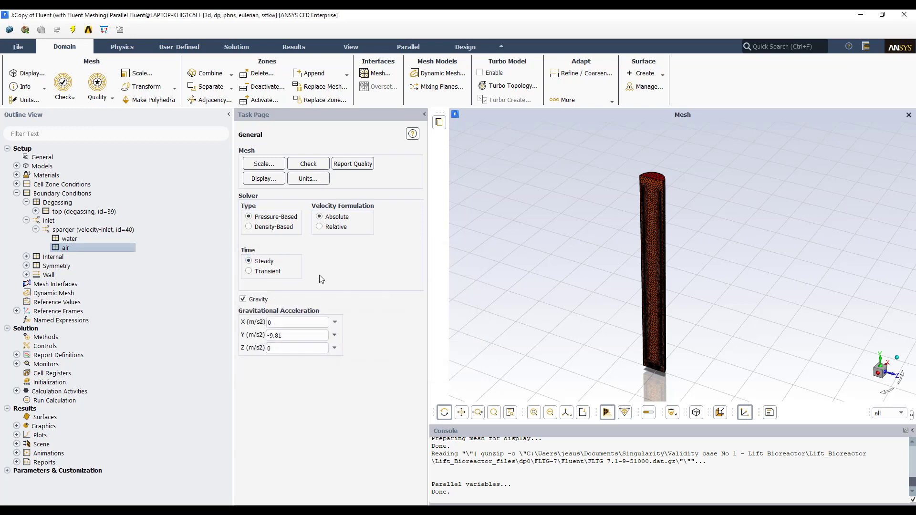
pyautogui.doubleClick(106, 230)
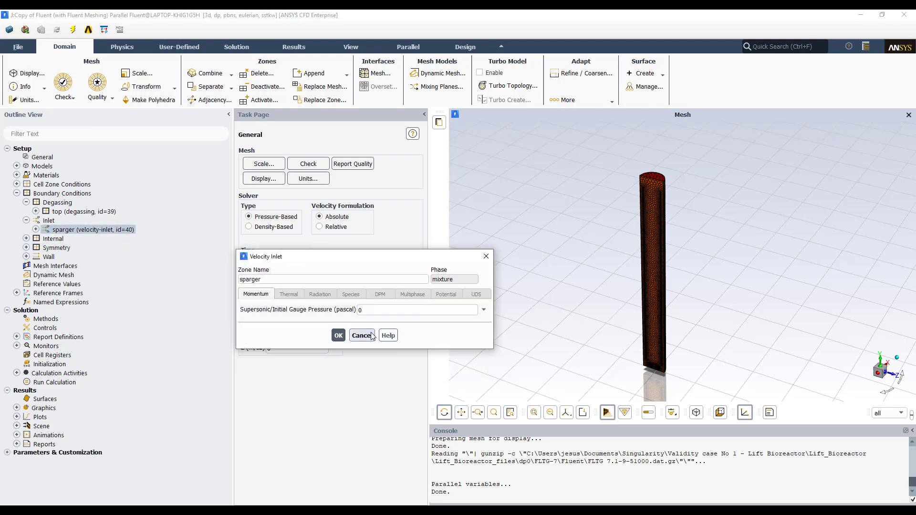
pyautogui.click(339, 335)
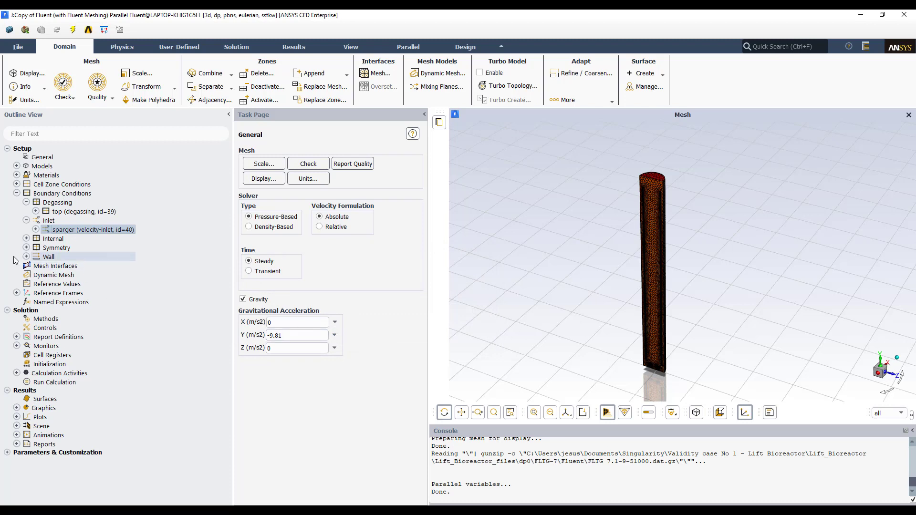
# Check the symmetry boundary zone, then review the solution methods for pressure-velocity coupling and spatial discretization.
pyautogui.click(26, 247)
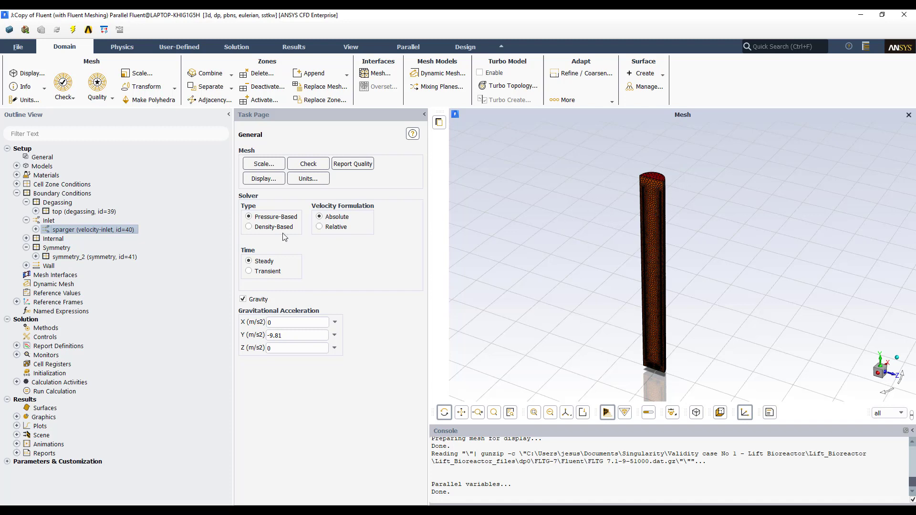
pyautogui.click(26, 248)
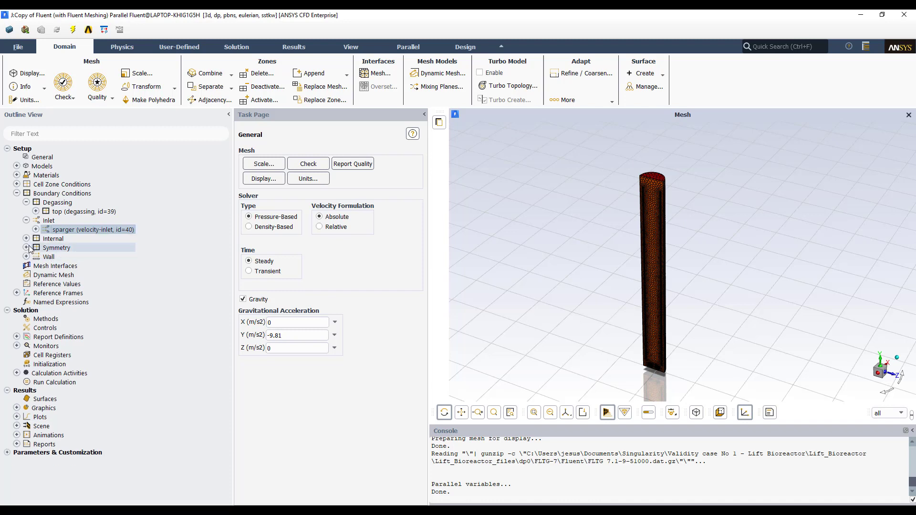
pyautogui.click(17, 193)
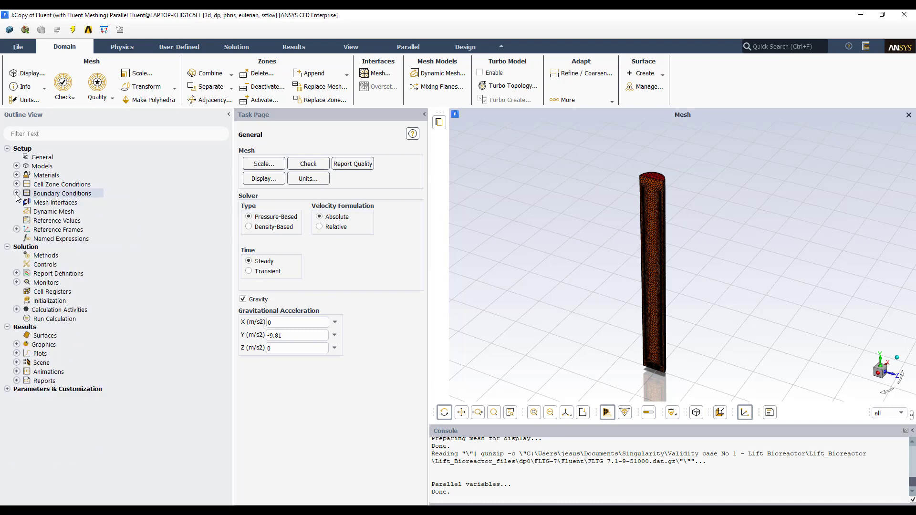
pyautogui.click(46, 256)
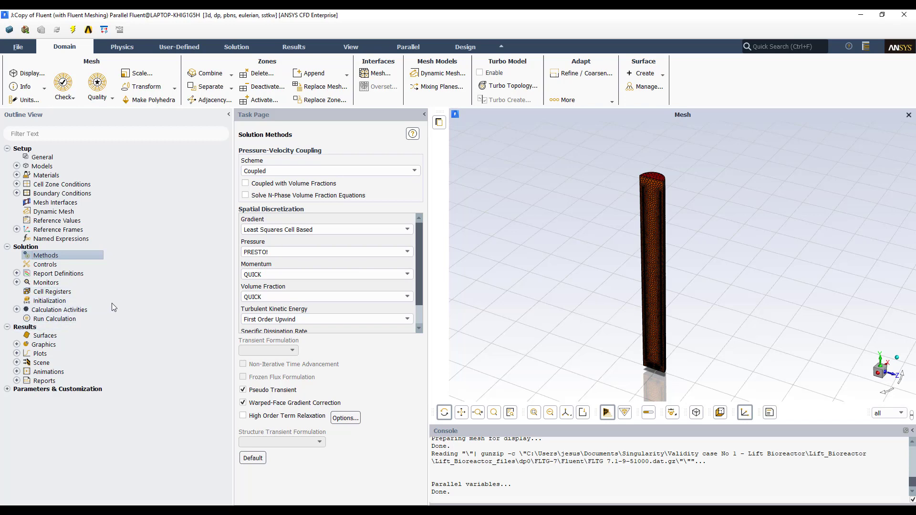
# Compute the standard initialization values from the sparger and set the initial air volume fraction to 0.
pyautogui.click(50, 301)
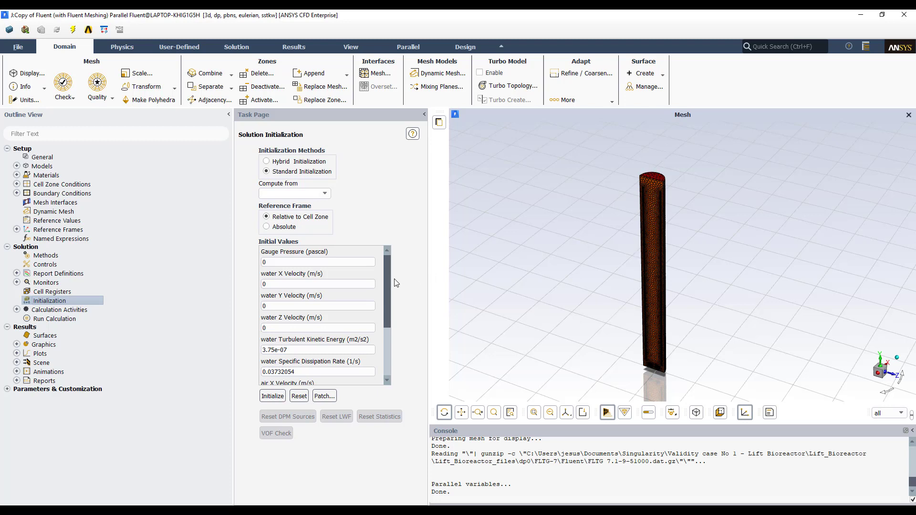
pyautogui.click(325, 194)
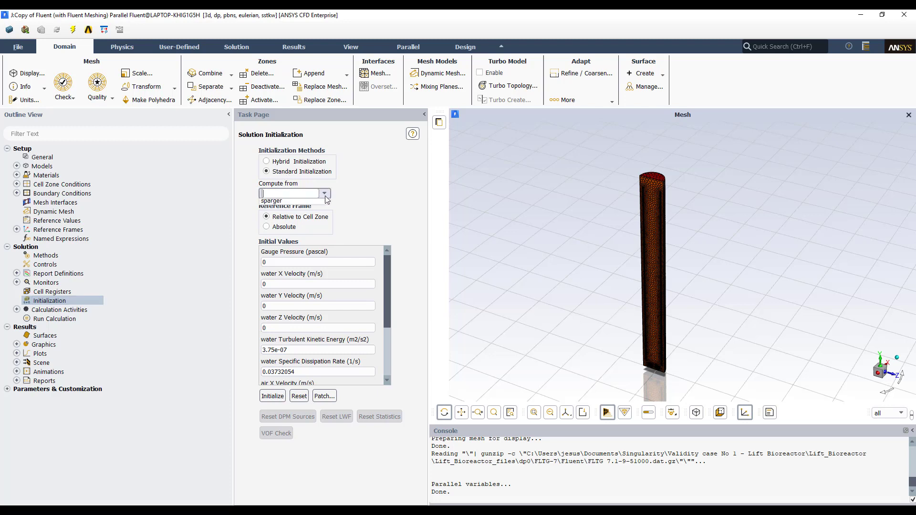
pyautogui.click(287, 212)
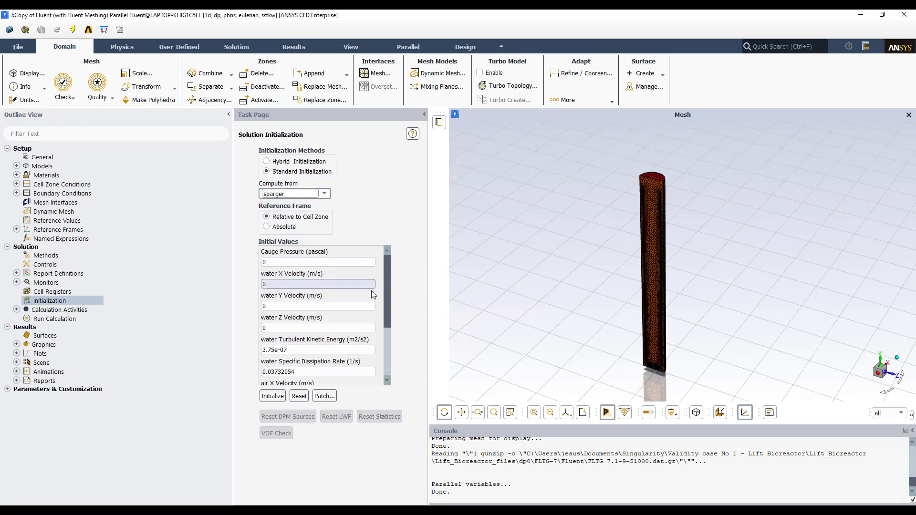
pyautogui.moveTo(385, 289); pyautogui.dragTo(386, 341)
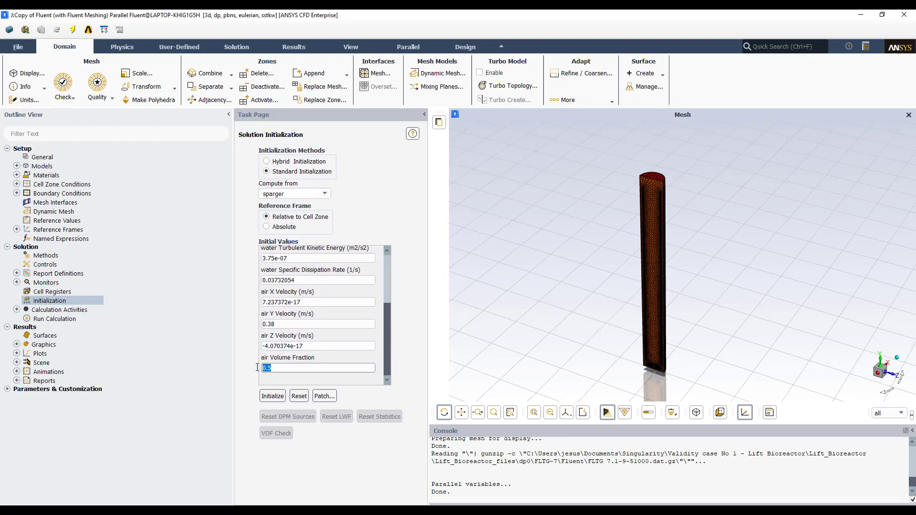
pyautogui.doubleClick(318, 371)
pyautogui.write('0')
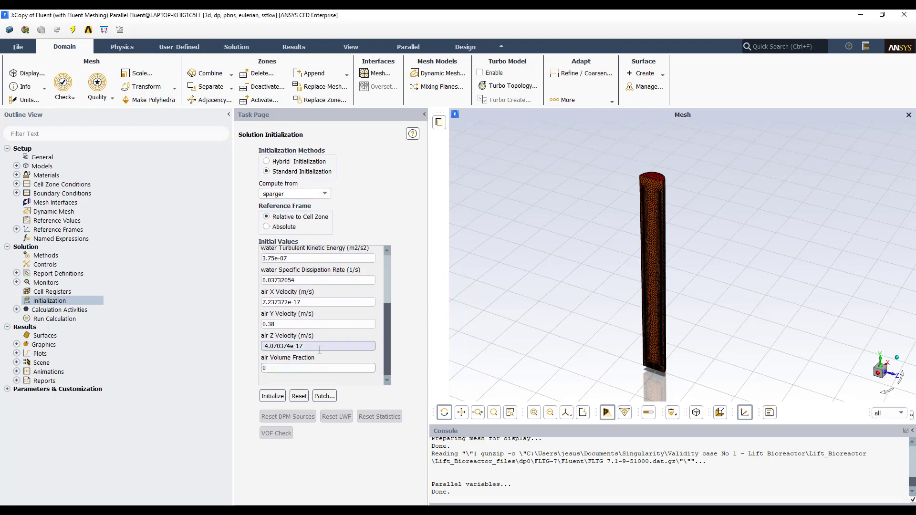
# Set the initial air Y velocity to 0.1 m/s and initialize the solution.
pyautogui.scroll(1, 386, 325)
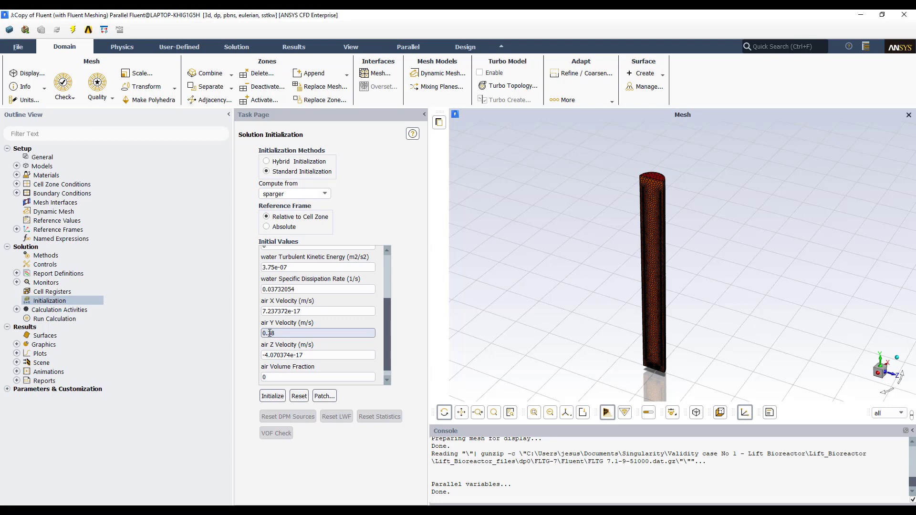
pyautogui.moveTo(270, 333); pyautogui.dragTo(302, 328)
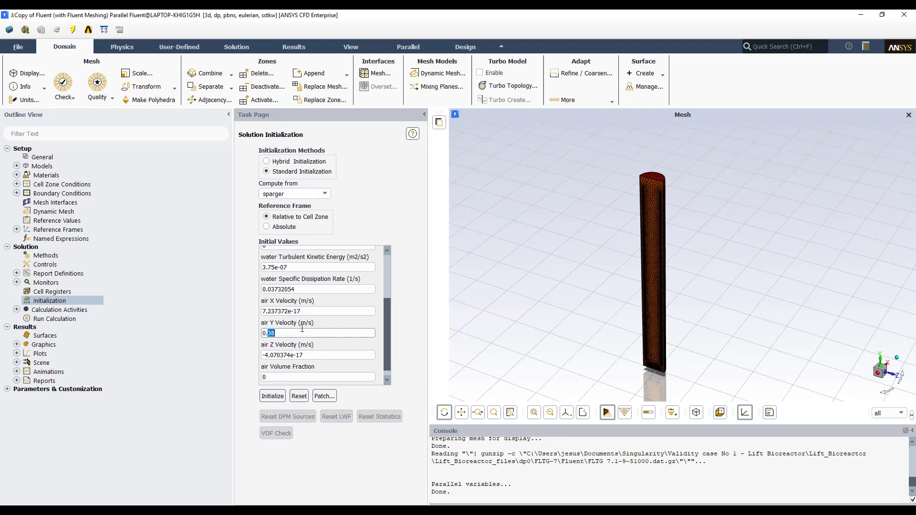
pyautogui.press('BackSpace')
pyautogui.click(272, 396)
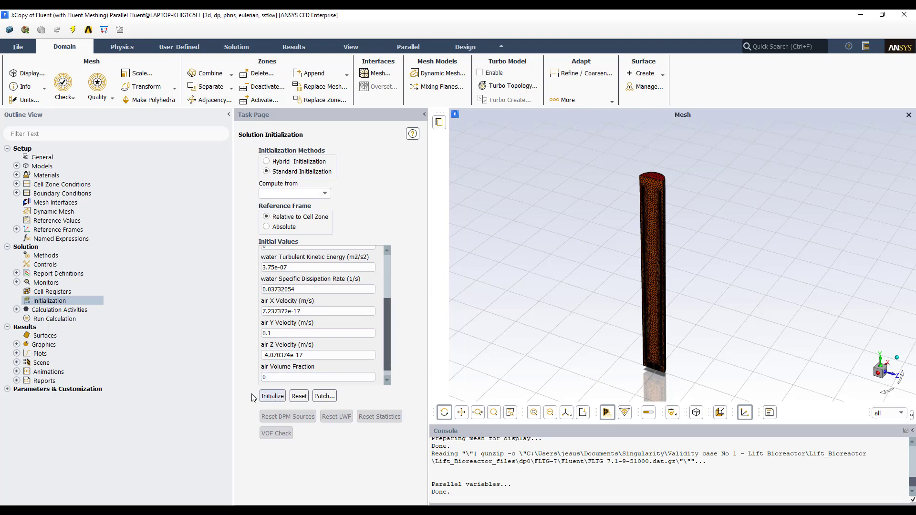
# Display the gas-holdup contour of air volume fraction on symmetry_2 and face the column section head-on.
pyautogui.click(17, 344)
pyautogui.click(26, 362)
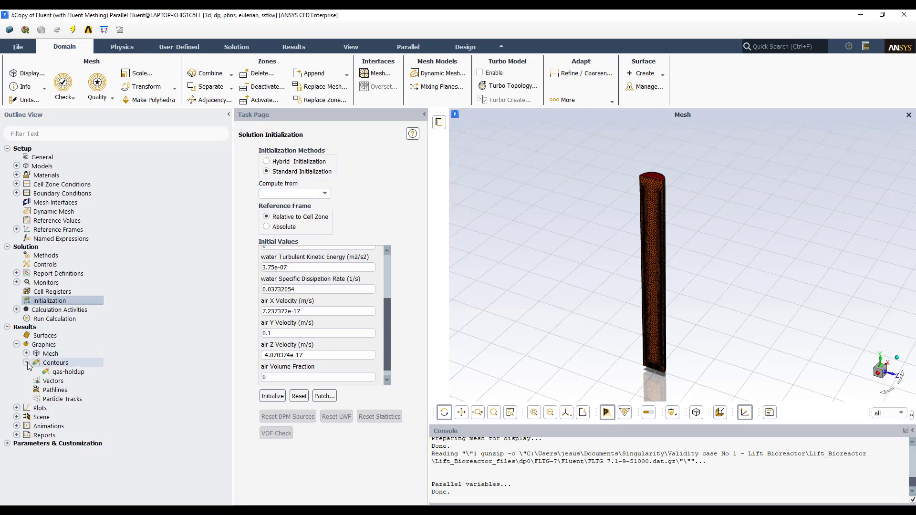
pyautogui.doubleClick(68, 373)
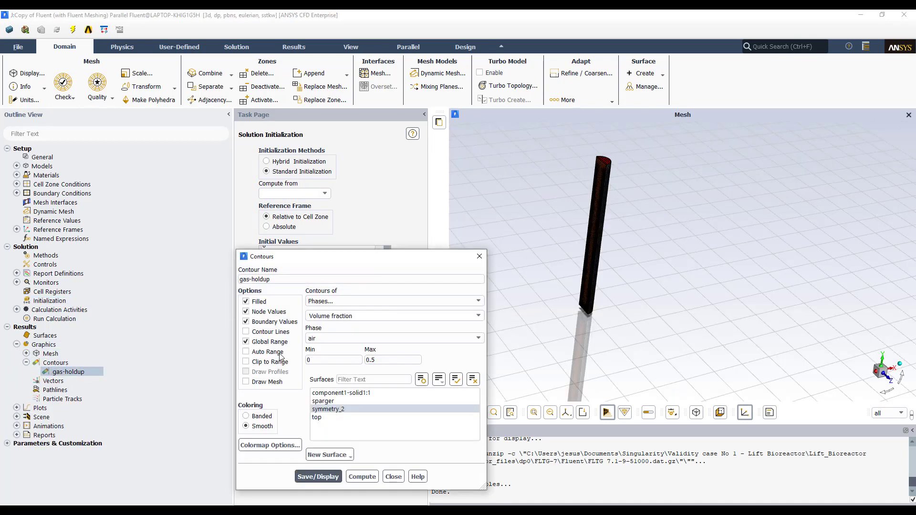
pyautogui.click(239, 428)
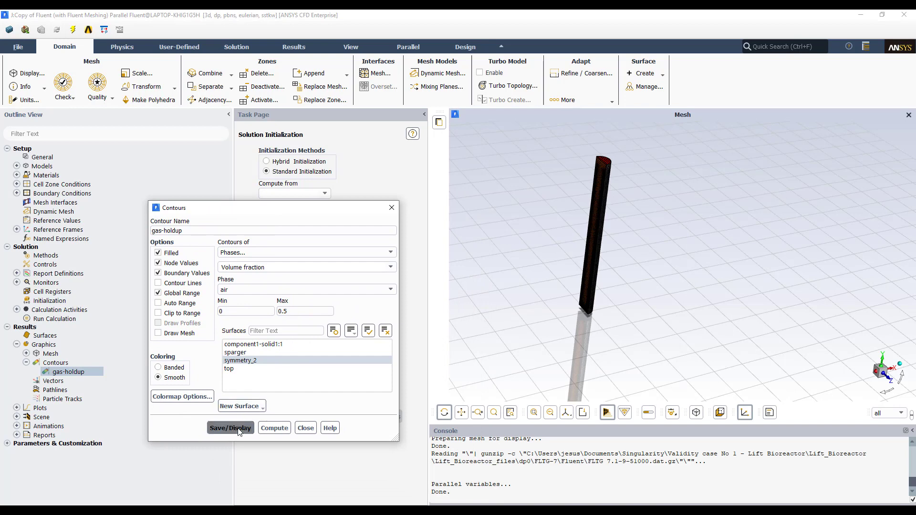
pyautogui.click(879, 375)
pyautogui.scroll(-1, 755, 352)
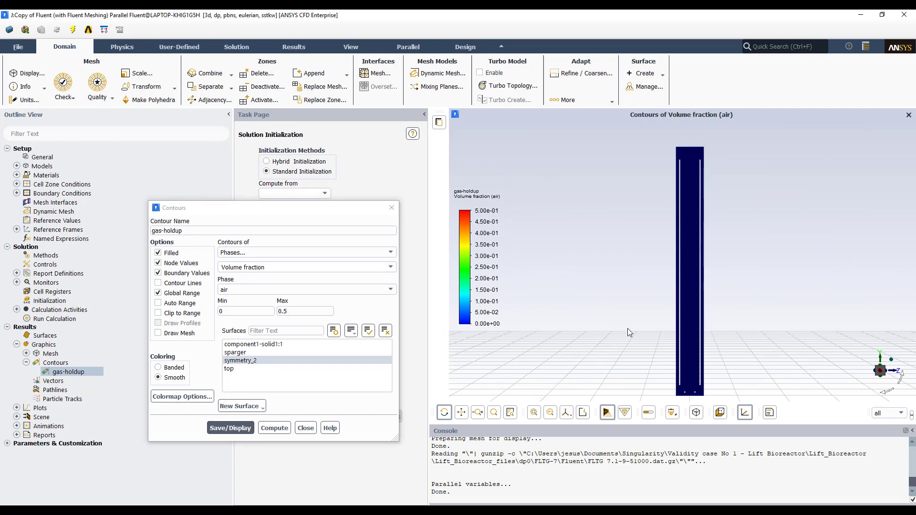
# Set the gas-holdup contour's maximum to 1, redisplay it and close the contour settings.
pyautogui.doubleClick(296, 311)
pyautogui.write('1')
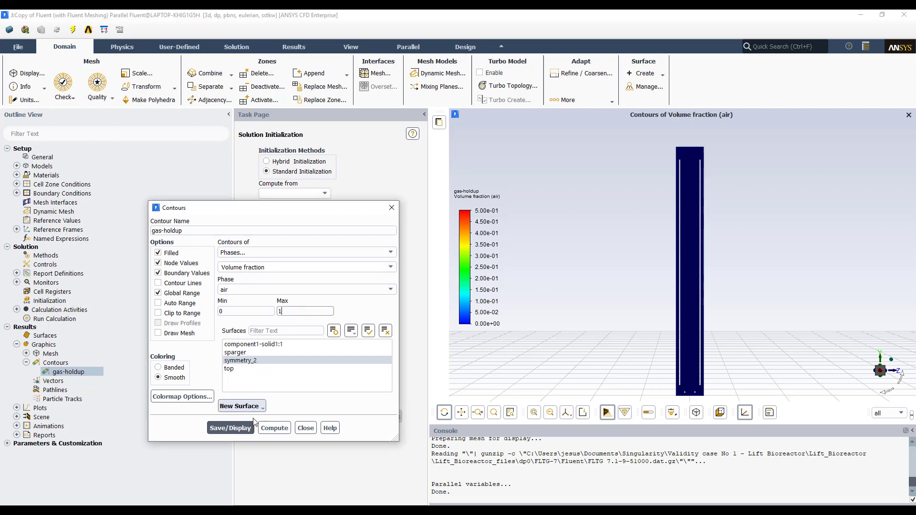
pyautogui.click(246, 428)
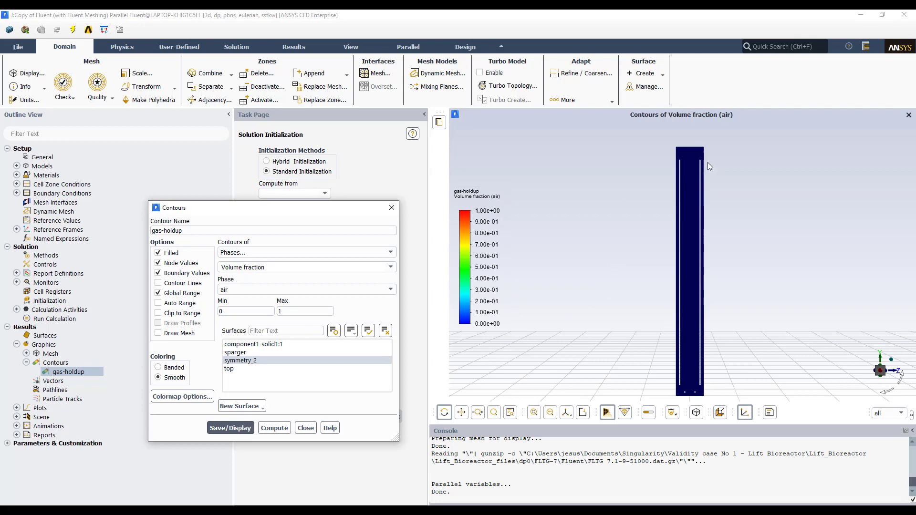
pyautogui.scroll(-2, 708, 356)
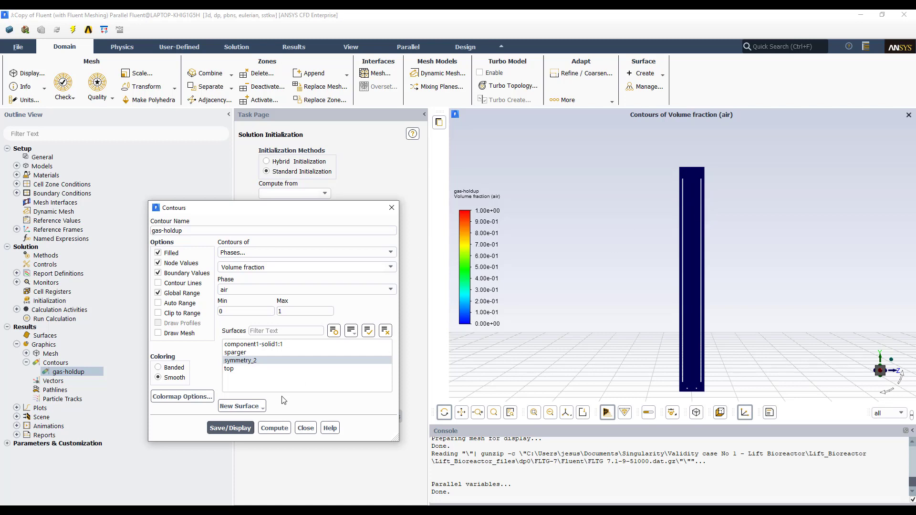
pyautogui.click(306, 428)
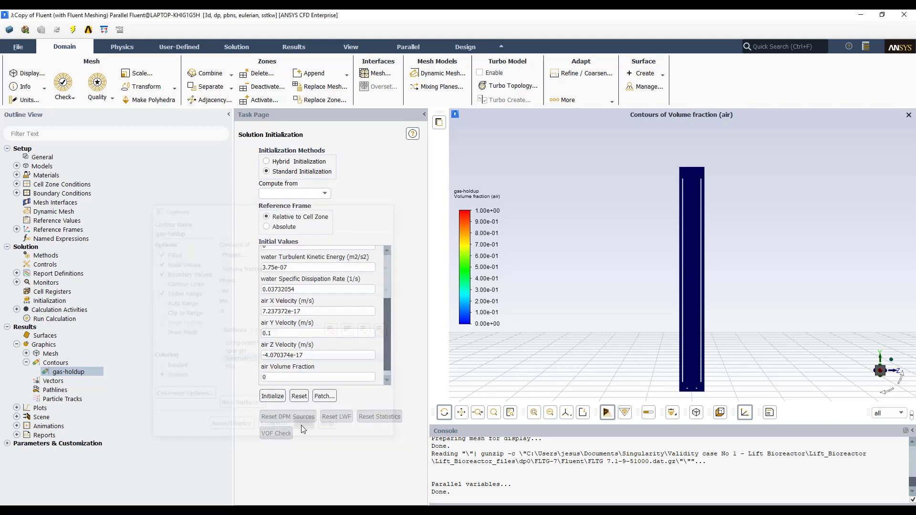
# Run the calculation for 5000 iterations with a time scale factor of 0.2, interrupt it and dismiss the completion notice.
pyautogui.click(60, 320)
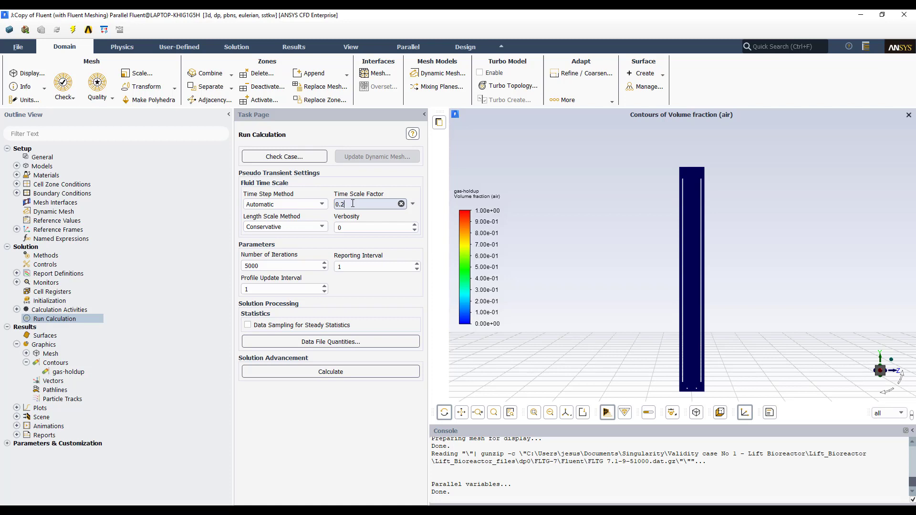
pyautogui.click(334, 373)
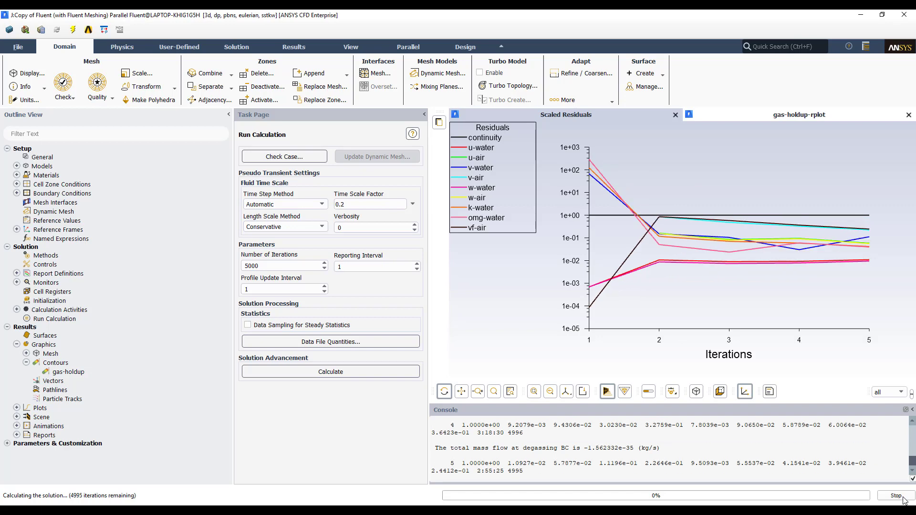
pyautogui.click(903, 498)
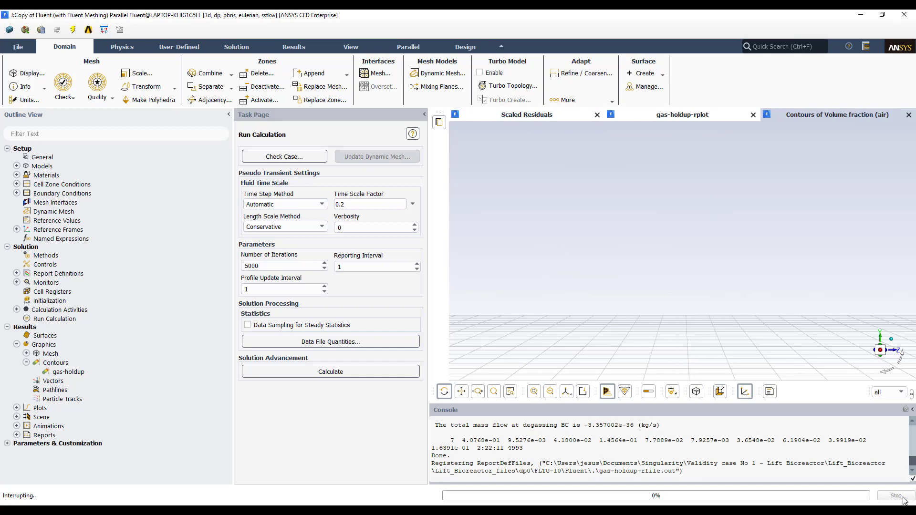
pyautogui.click(339, 370)
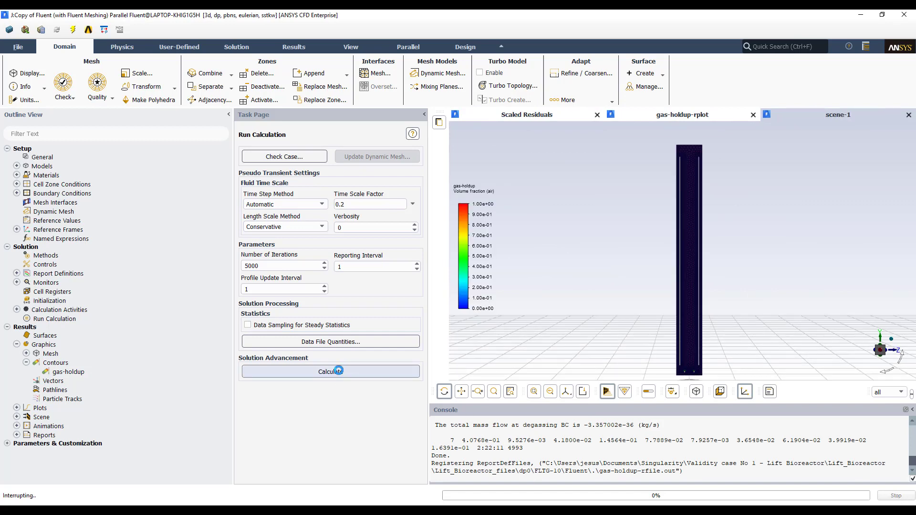
pyautogui.click(476, 268)
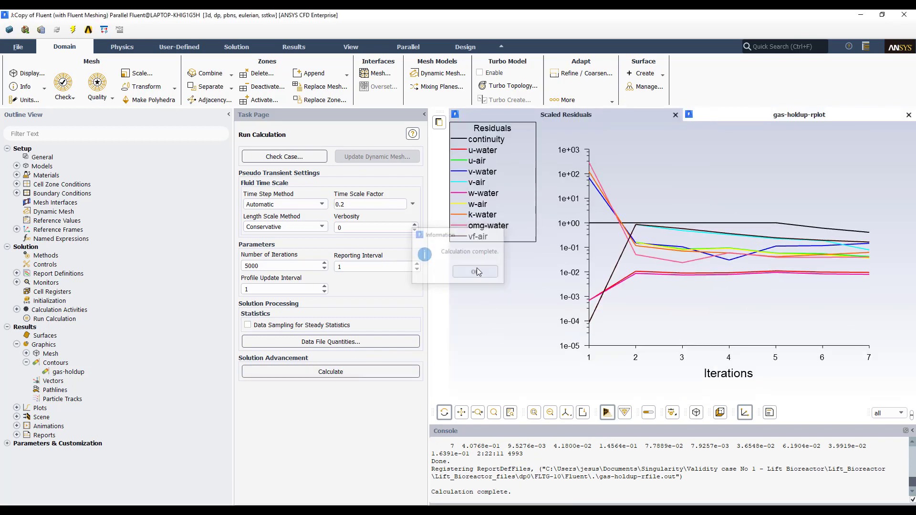
pyautogui.click(351, 368)
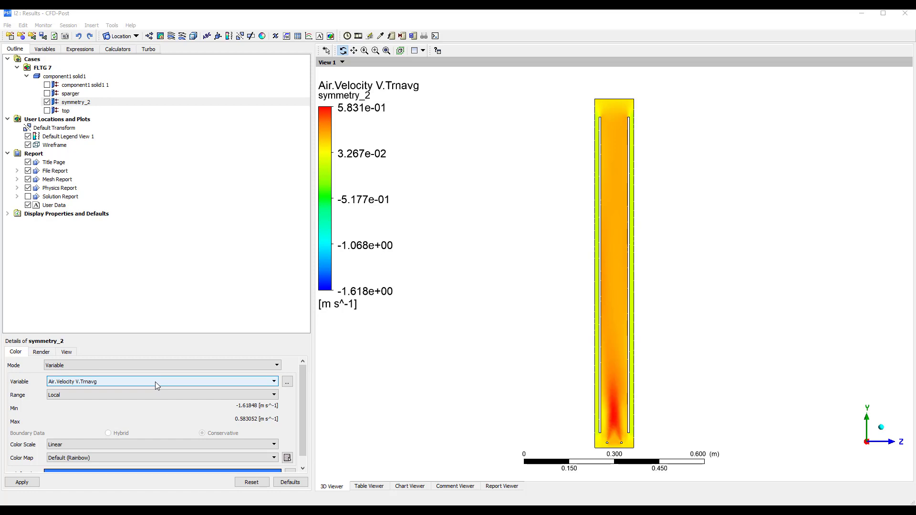
# In CFD-Post, colour symmetry_2 by the instantaneous Air.Volume Fraction variable.
pyautogui.click(155, 381)
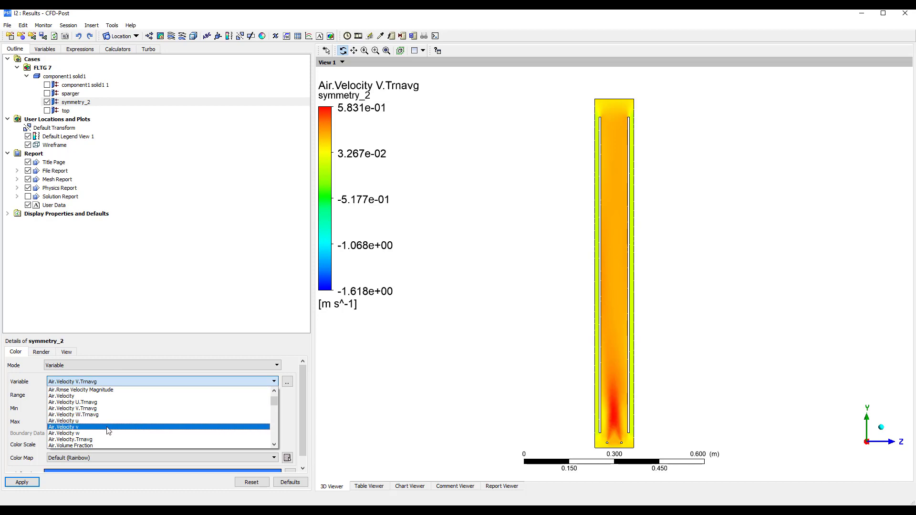
pyautogui.click(81, 446)
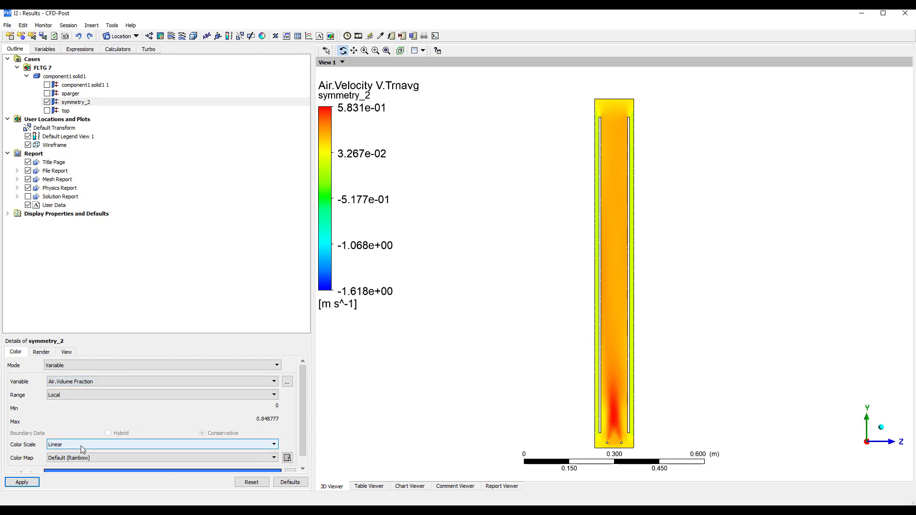
pyautogui.click(23, 481)
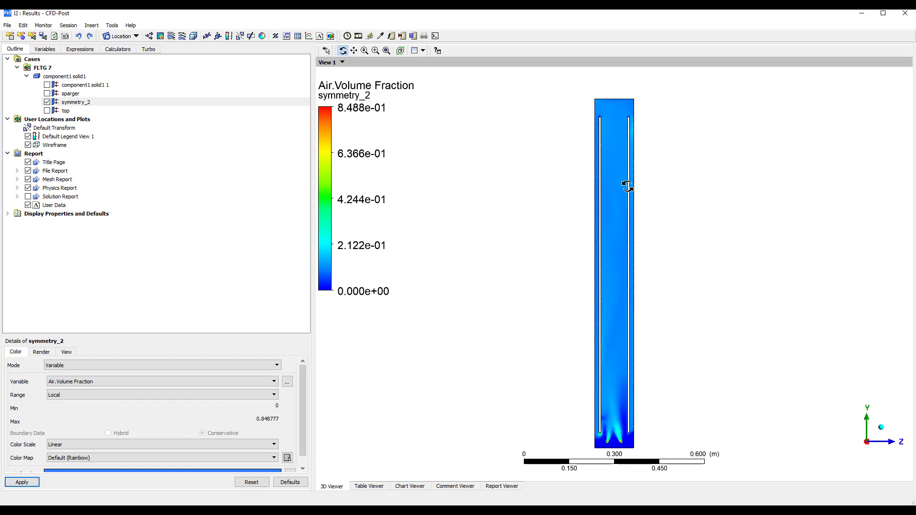
# Change the symmetry_2 colouring to the time-averaged Air.Volume Fraction.Trnavg variable.
pyautogui.click(156, 381)
pyautogui.scroll(-1, 149, 397)
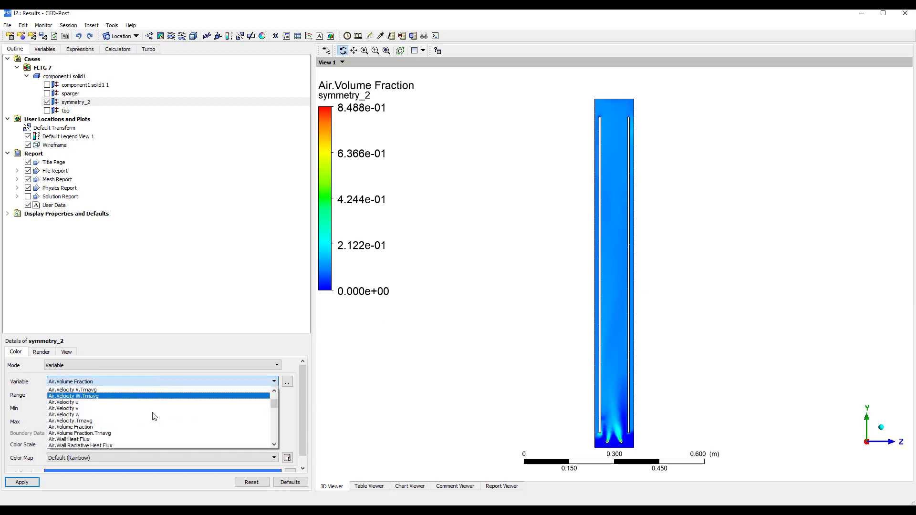
pyautogui.click(105, 433)
pyautogui.click(12, 482)
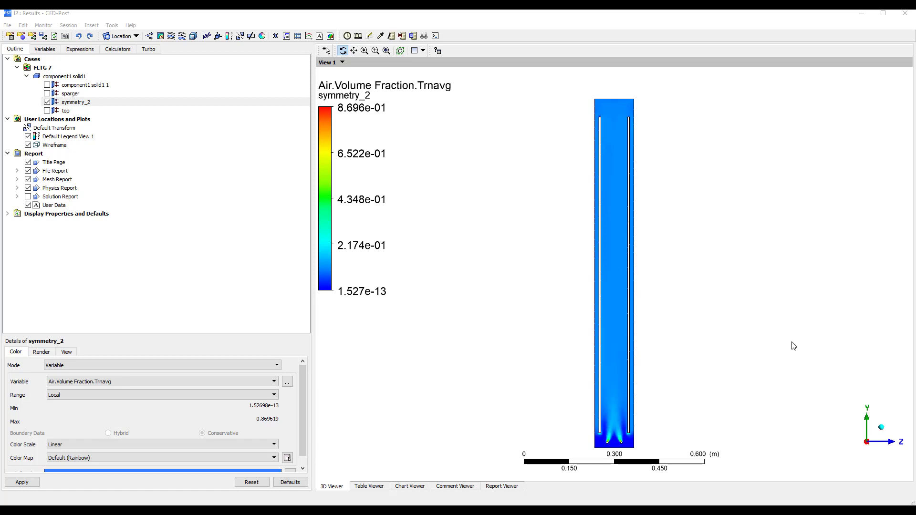
# Colour symmetry_2 by Water.Wall Shear and inspect the draft tube and column walls up close.
pyautogui.click(232, 383)
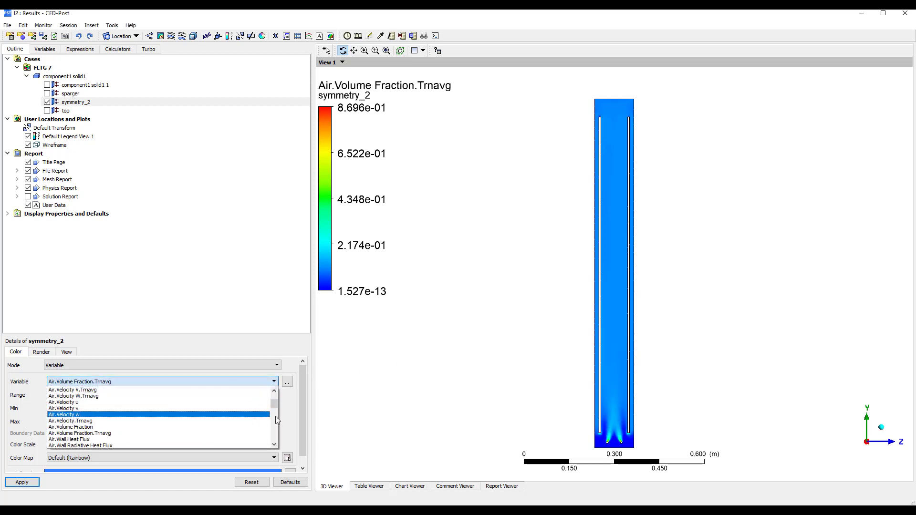
pyautogui.moveTo(274, 405); pyautogui.dragTo(274, 435)
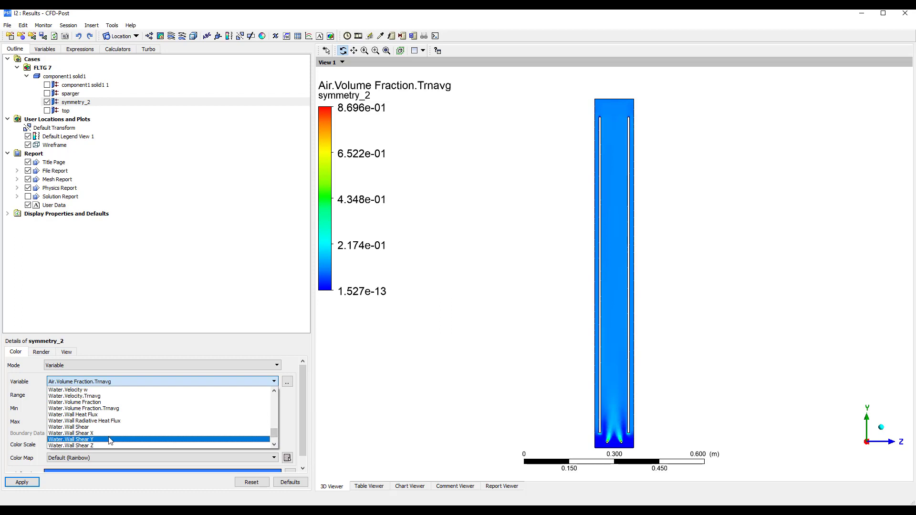
pyautogui.click(81, 427)
pyautogui.click(21, 483)
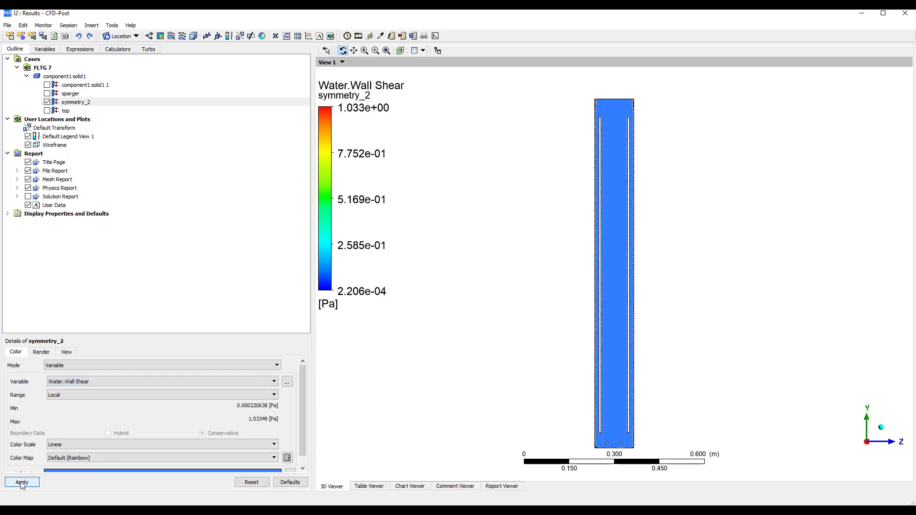
pyautogui.moveTo(613, 419); pyautogui.dragTo(605, 421)
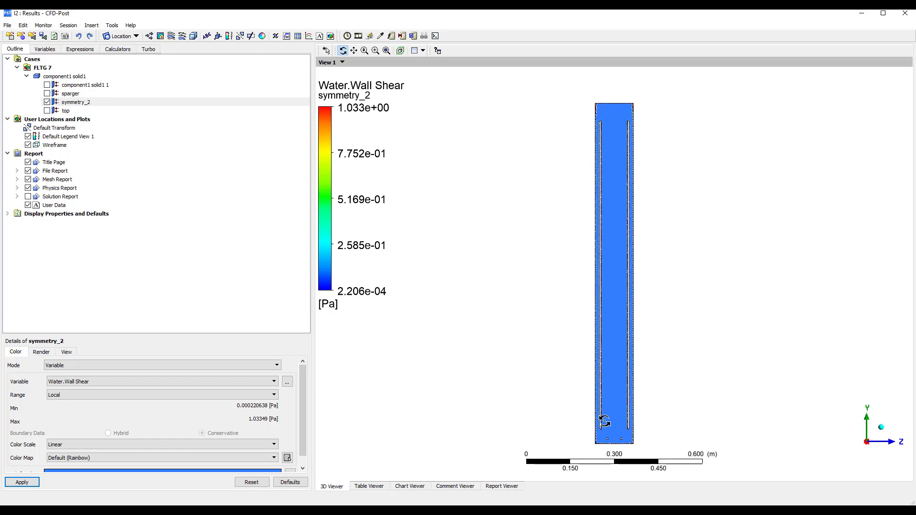
pyautogui.scroll(5, 604, 421)
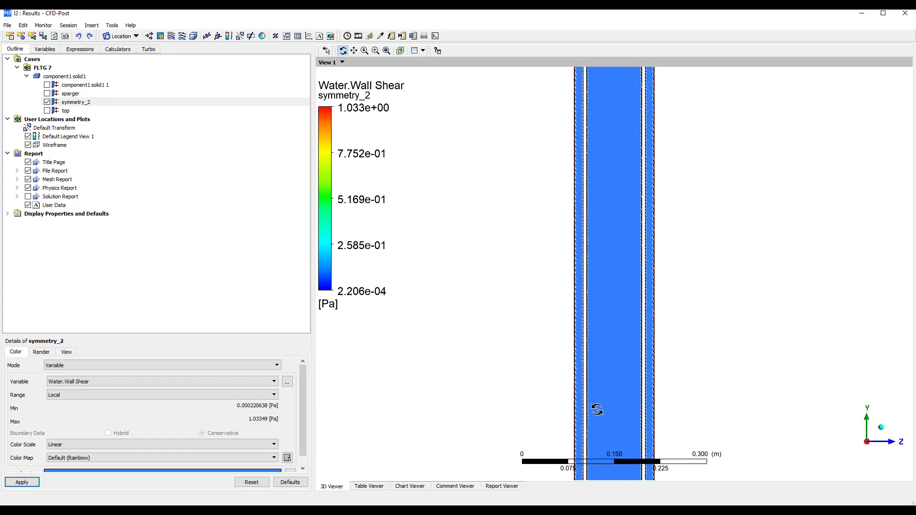
pyautogui.scroll(1, 597, 409)
pyautogui.scroll(2, 564, 394)
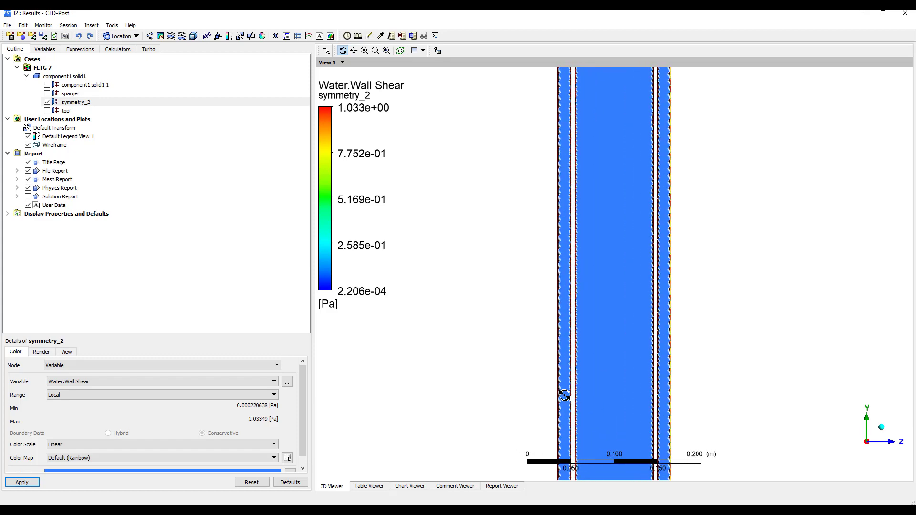
pyautogui.scroll(-4, 564, 395)
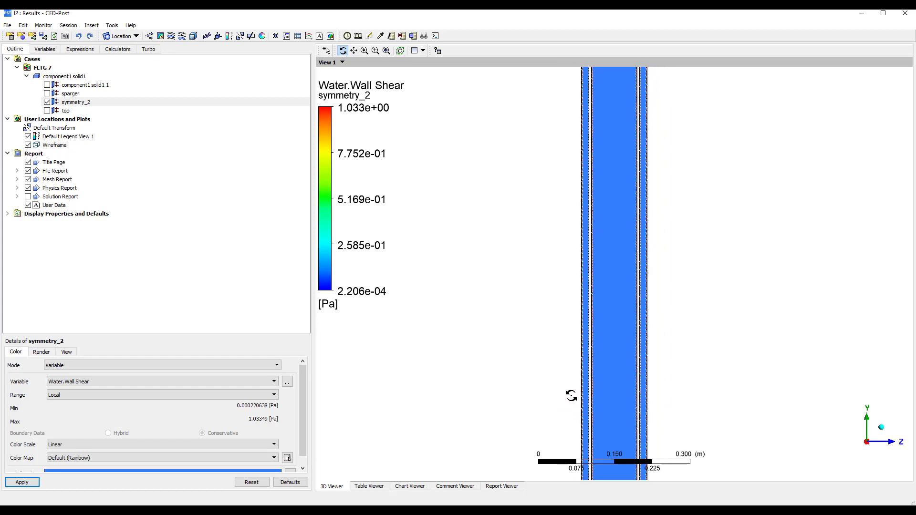
pyautogui.scroll(-2, 572, 396)
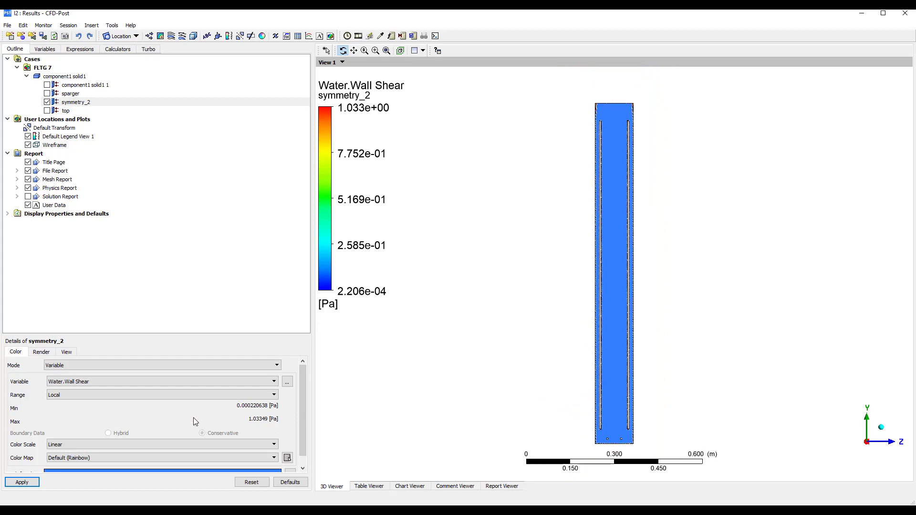
# Colour symmetry_2 by the Water.Turbulent Kinetic Energy K variable.
pyautogui.click(160, 385)
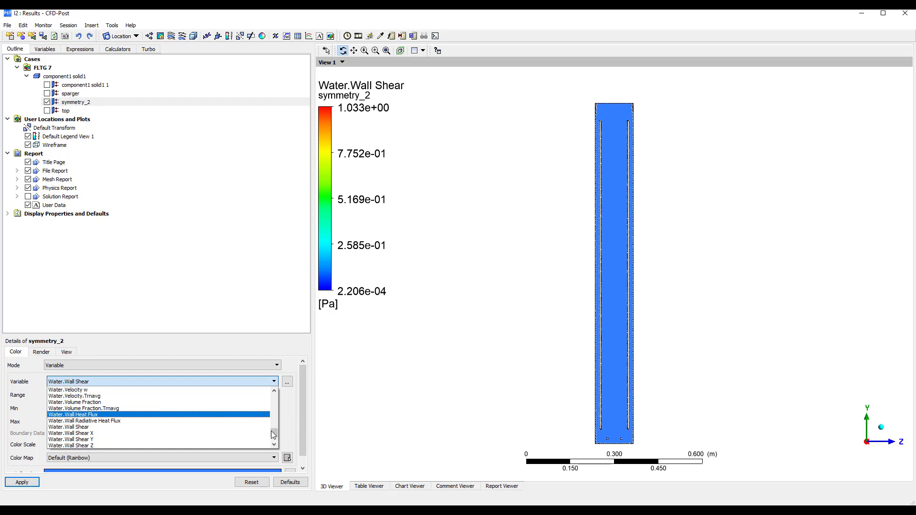
pyautogui.scroll(8, 274, 432)
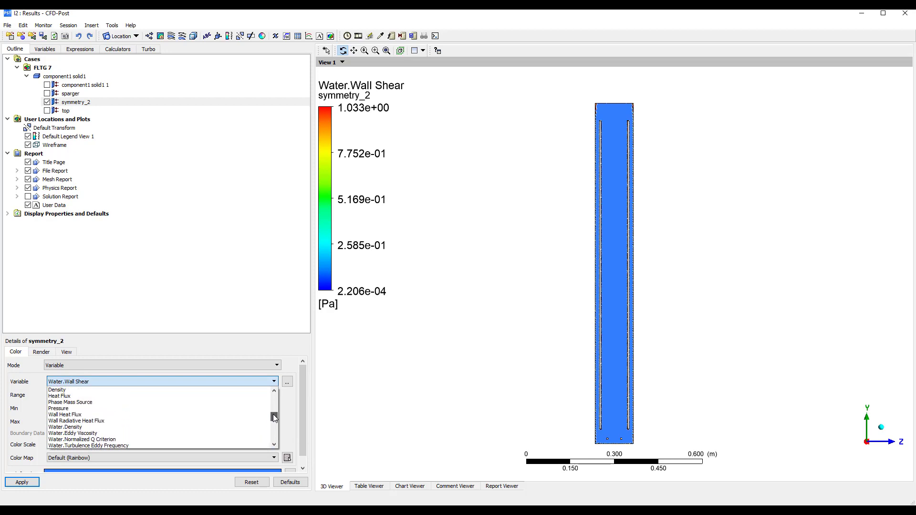
pyautogui.moveTo(273, 414)
pyautogui.mouseDown()
pyautogui.moveTo(277, 392)
pyautogui.moveTo(273, 436)
pyautogui.moveTo(273, 418)
pyautogui.mouseUp()
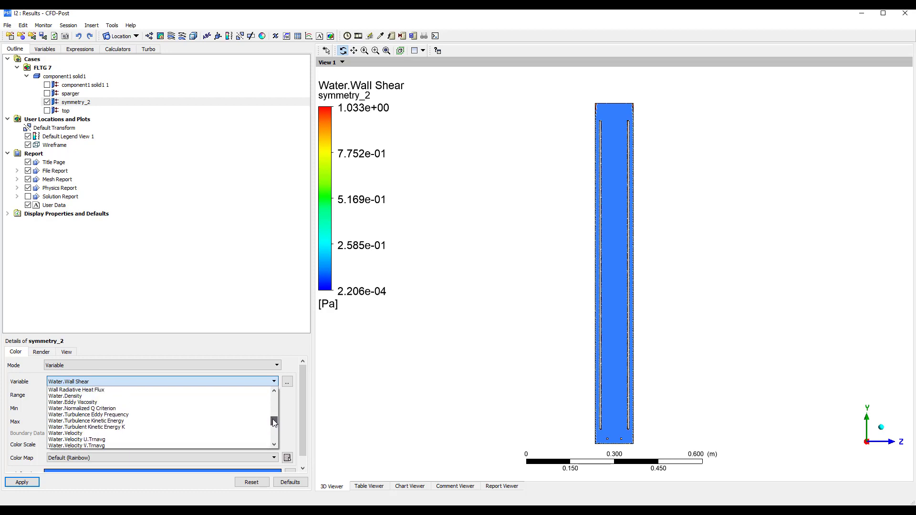
pyautogui.click(109, 427)
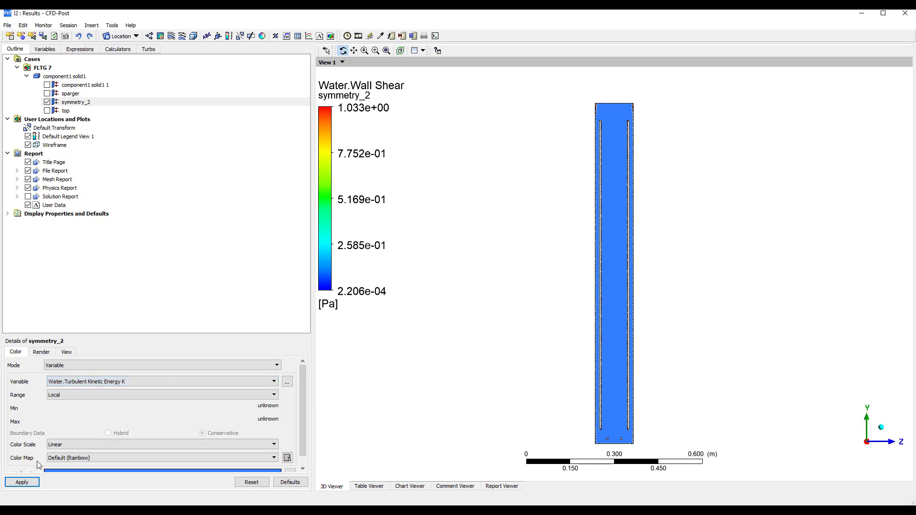
pyautogui.click(22, 482)
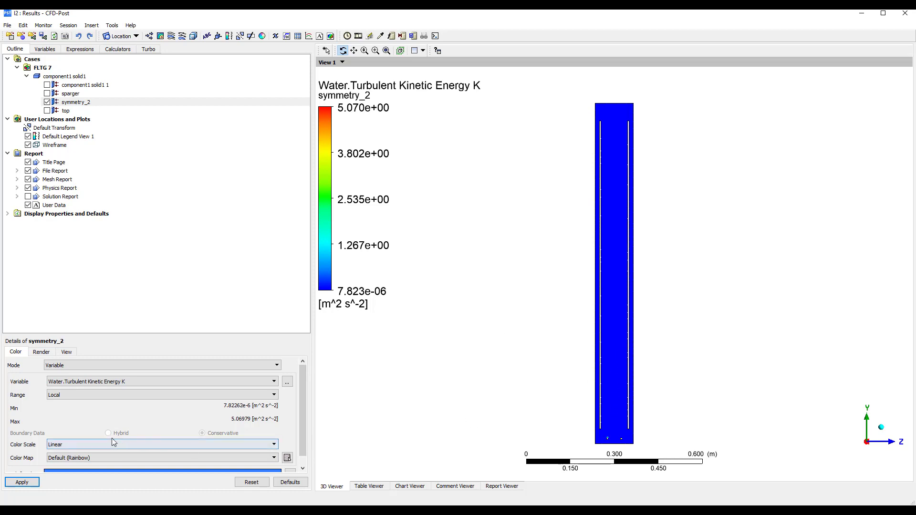
# Give the turbulent kinetic energy colouring a user-specified range with a maximum of 0.2 m^2 s^-2.
pyautogui.click(86, 395)
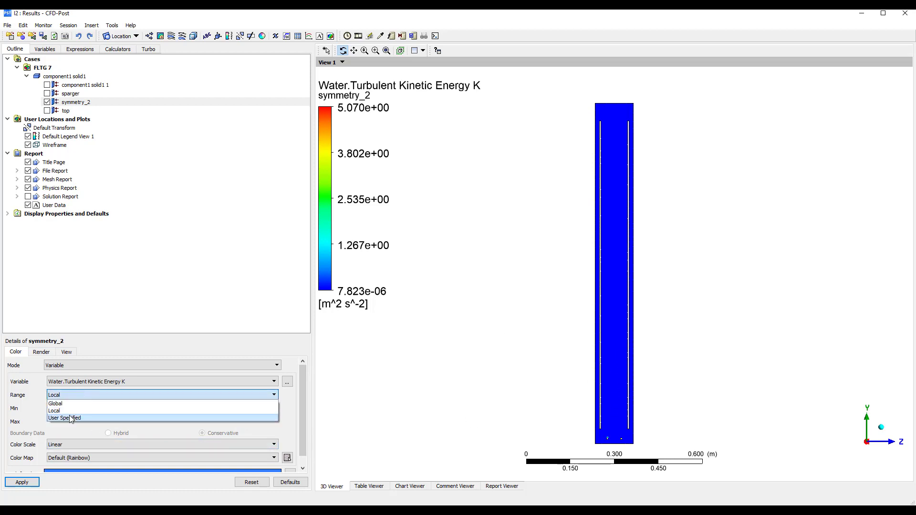
pyautogui.click(70, 417)
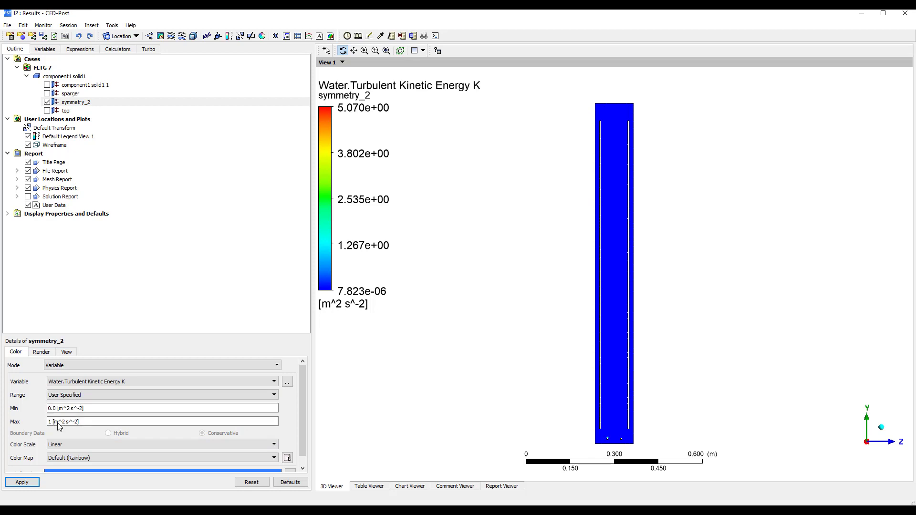
pyautogui.click(58, 422)
pyautogui.write('0.2')
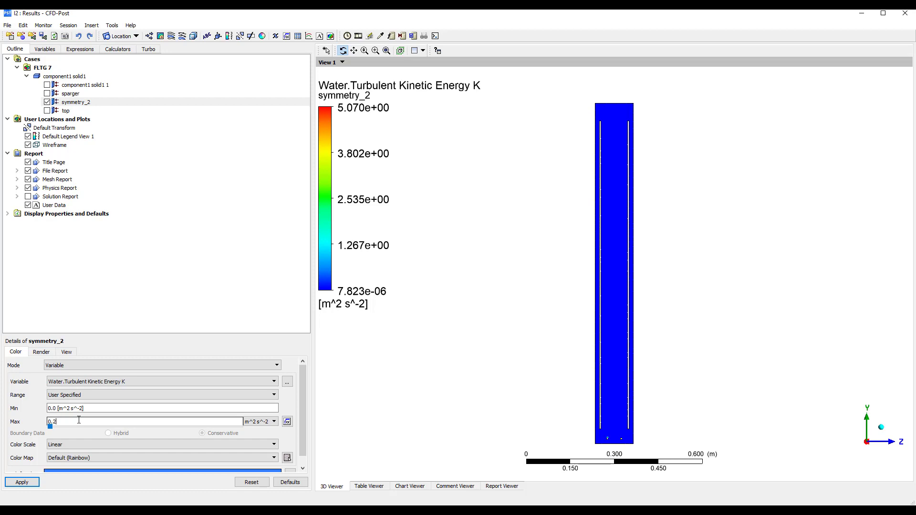
pyautogui.click(22, 483)
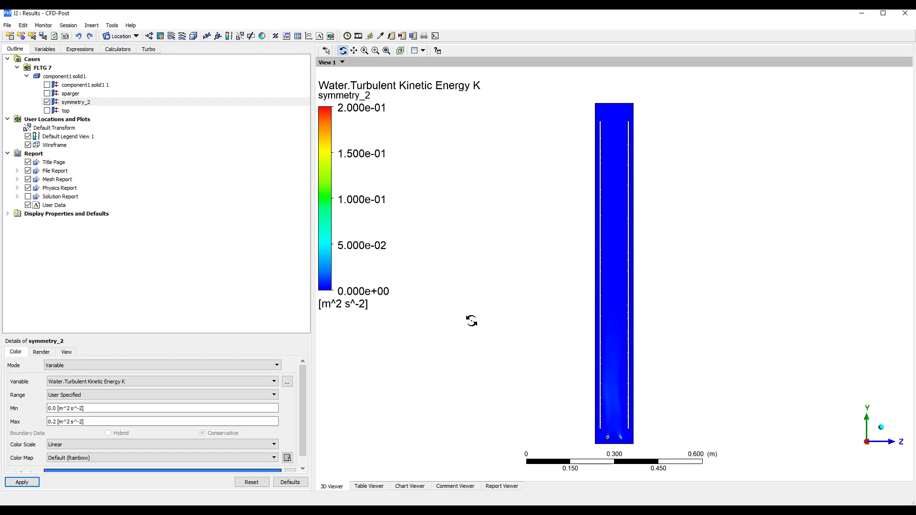
# Reduce the maximum of the turbulent kinetic energy range to 0.0001 m^2 s^-2 and apply it.
pyautogui.click(79, 421)
pyautogui.doubleClick(78, 422)
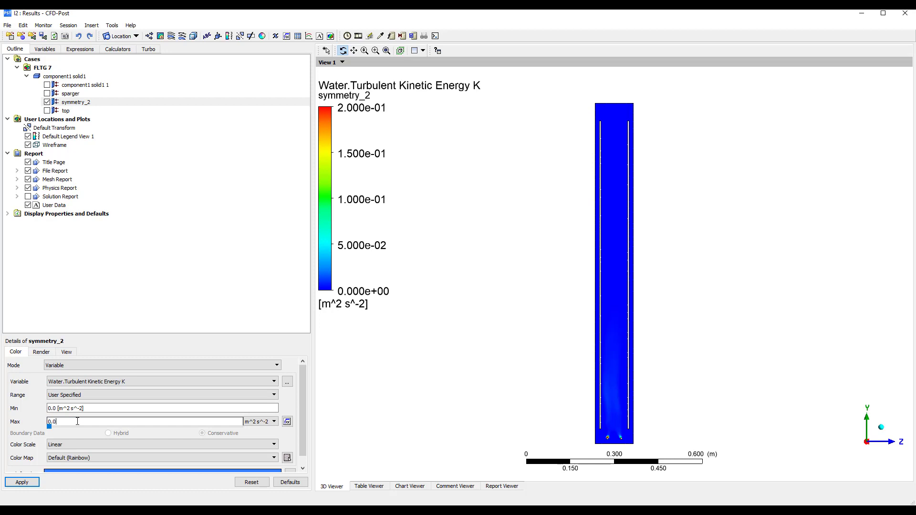
pyautogui.click(22, 482)
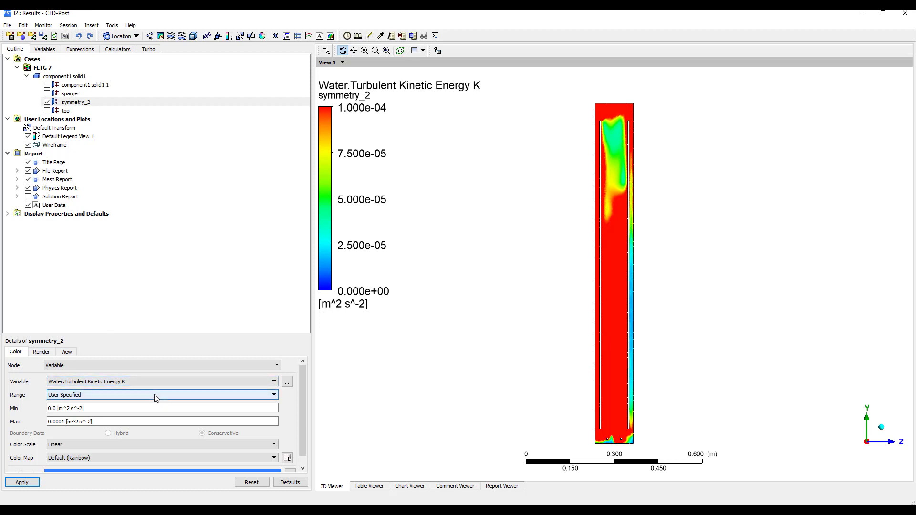
# Colour symmetry_2 by Pressure using the Local range.
pyautogui.click(183, 386)
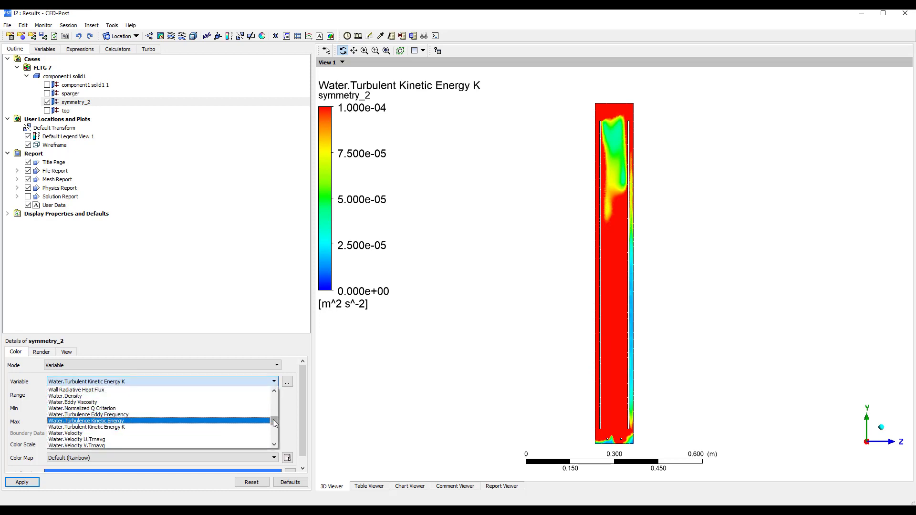
pyautogui.moveTo(273, 419); pyautogui.dragTo(275, 405)
pyautogui.scroll(-3, 155, 411)
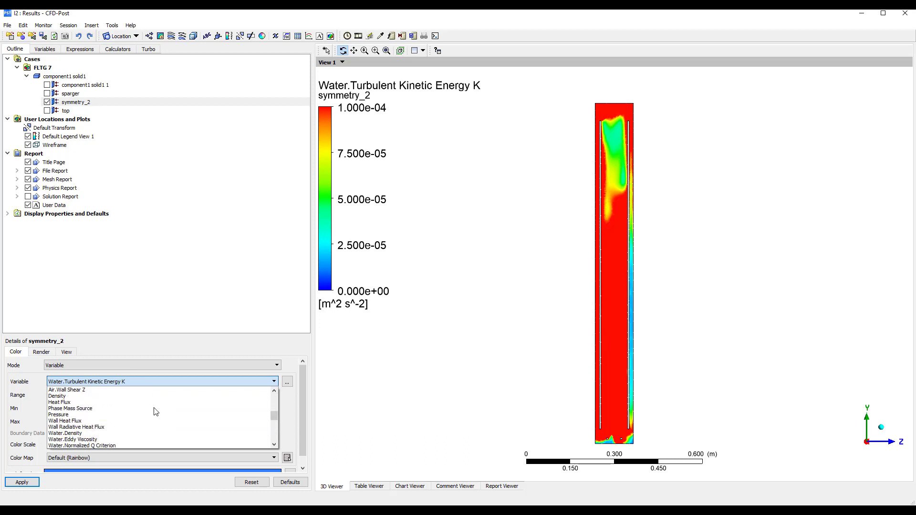
pyautogui.click(70, 415)
pyautogui.click(78, 395)
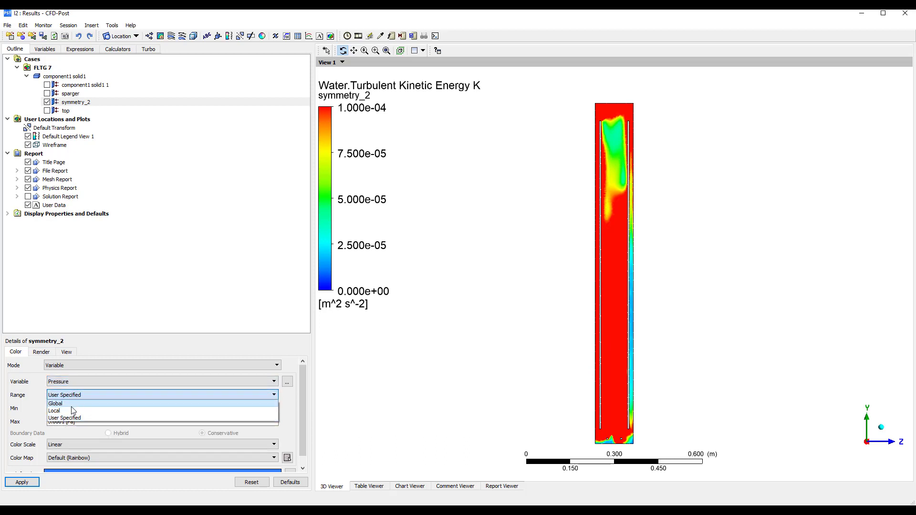
pyautogui.click(71, 414)
pyautogui.click(22, 481)
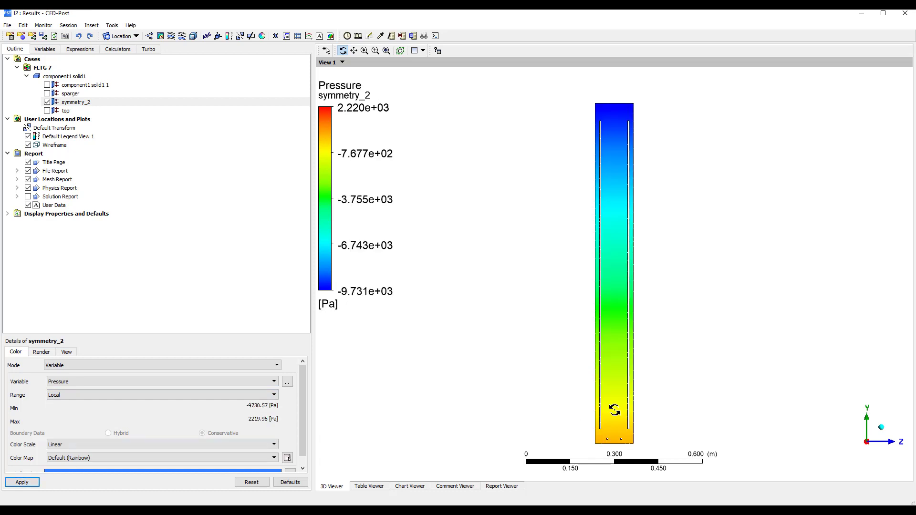